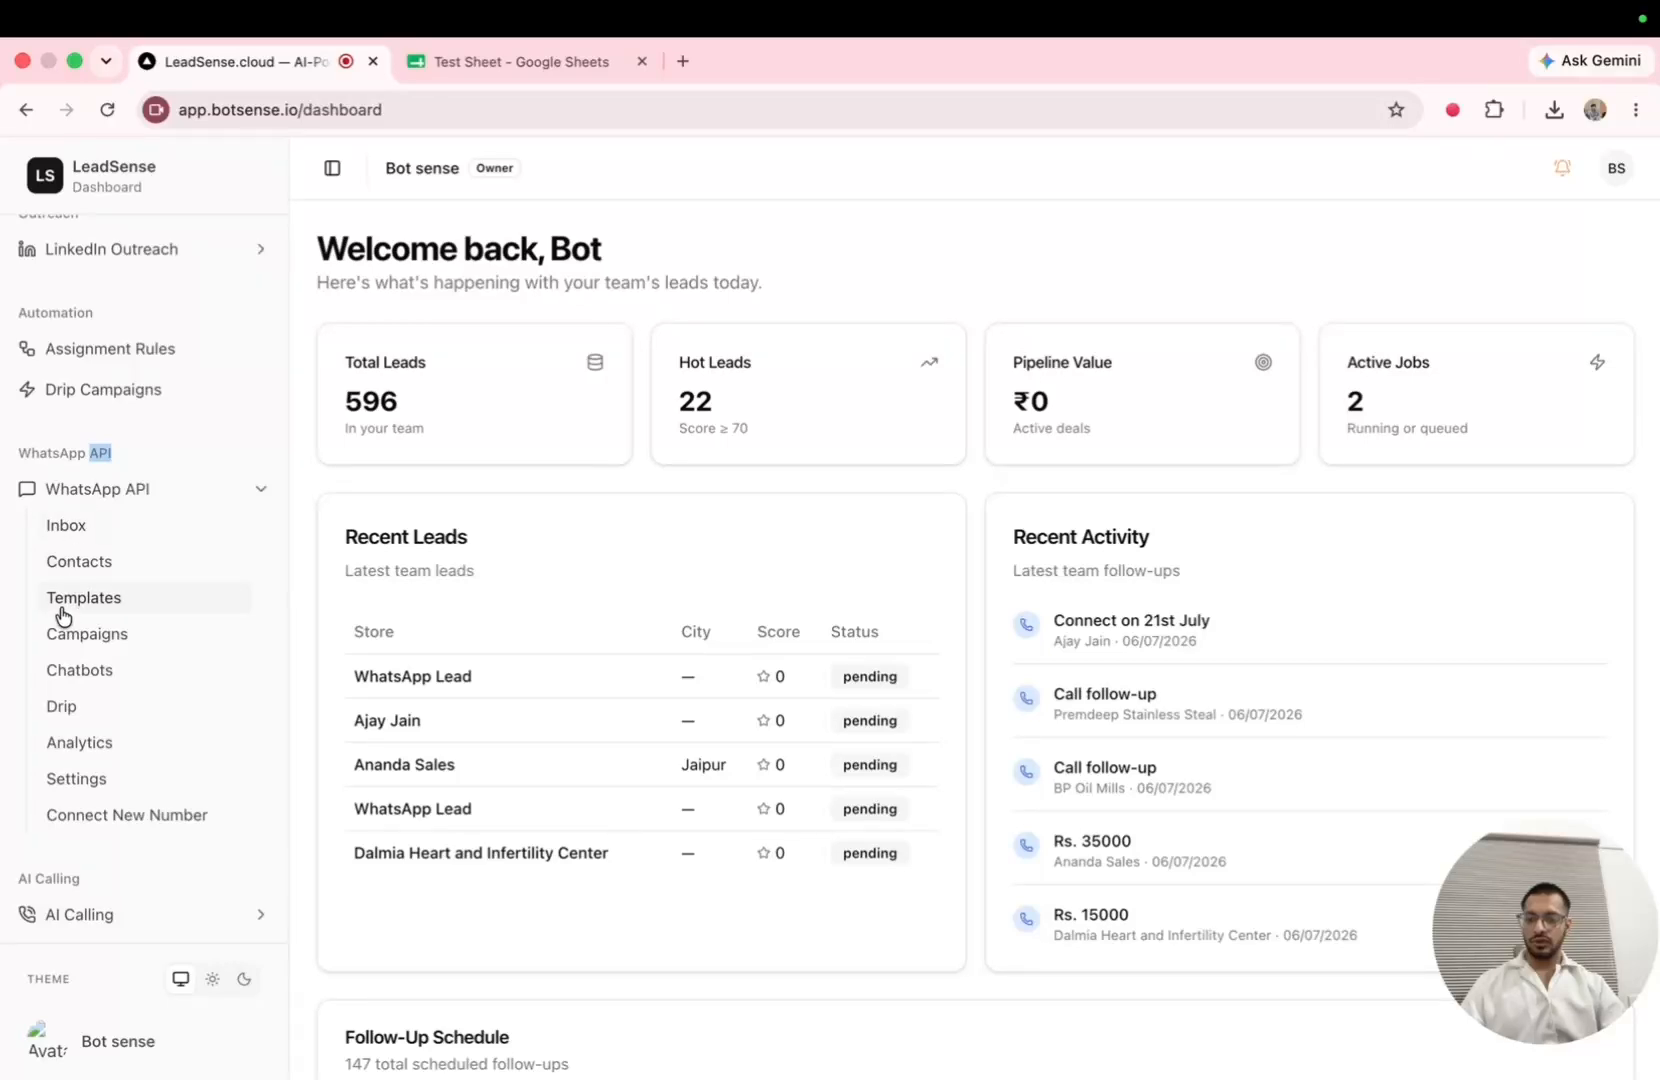
# Start a new WhatsApp message template with category Marketing, name test1 and language English.
pyautogui.click(62, 613)
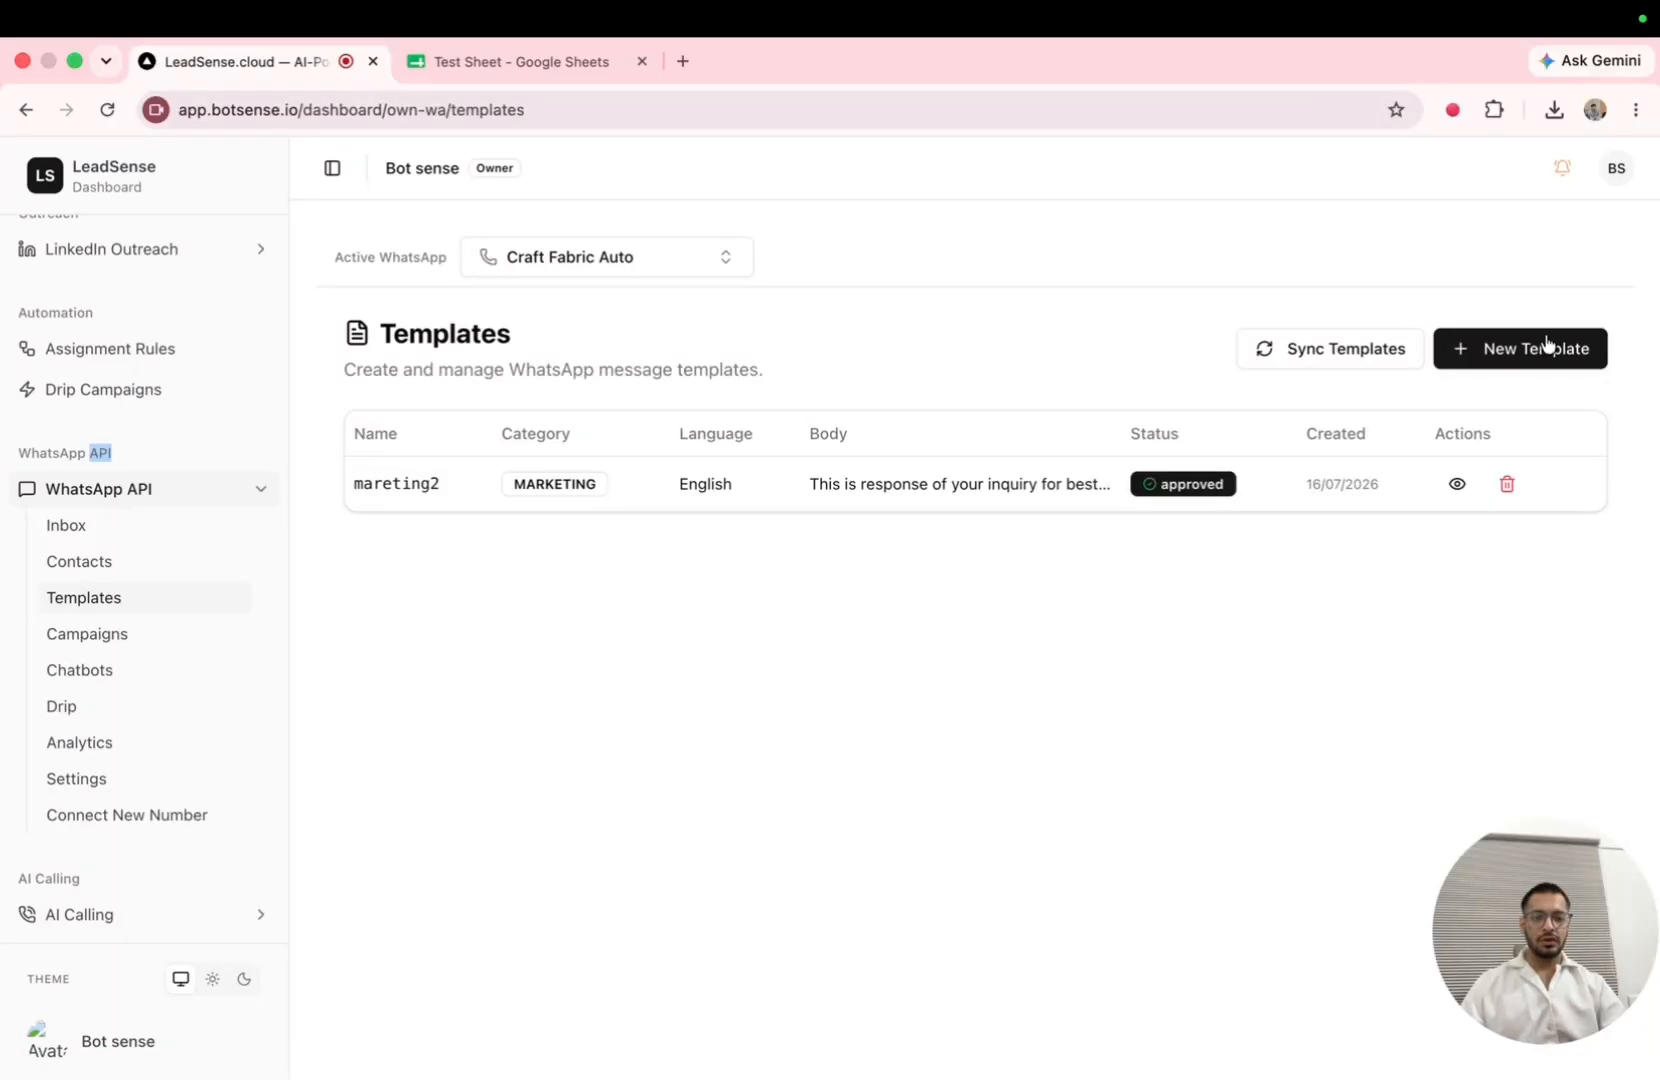
pyautogui.click(1500, 350)
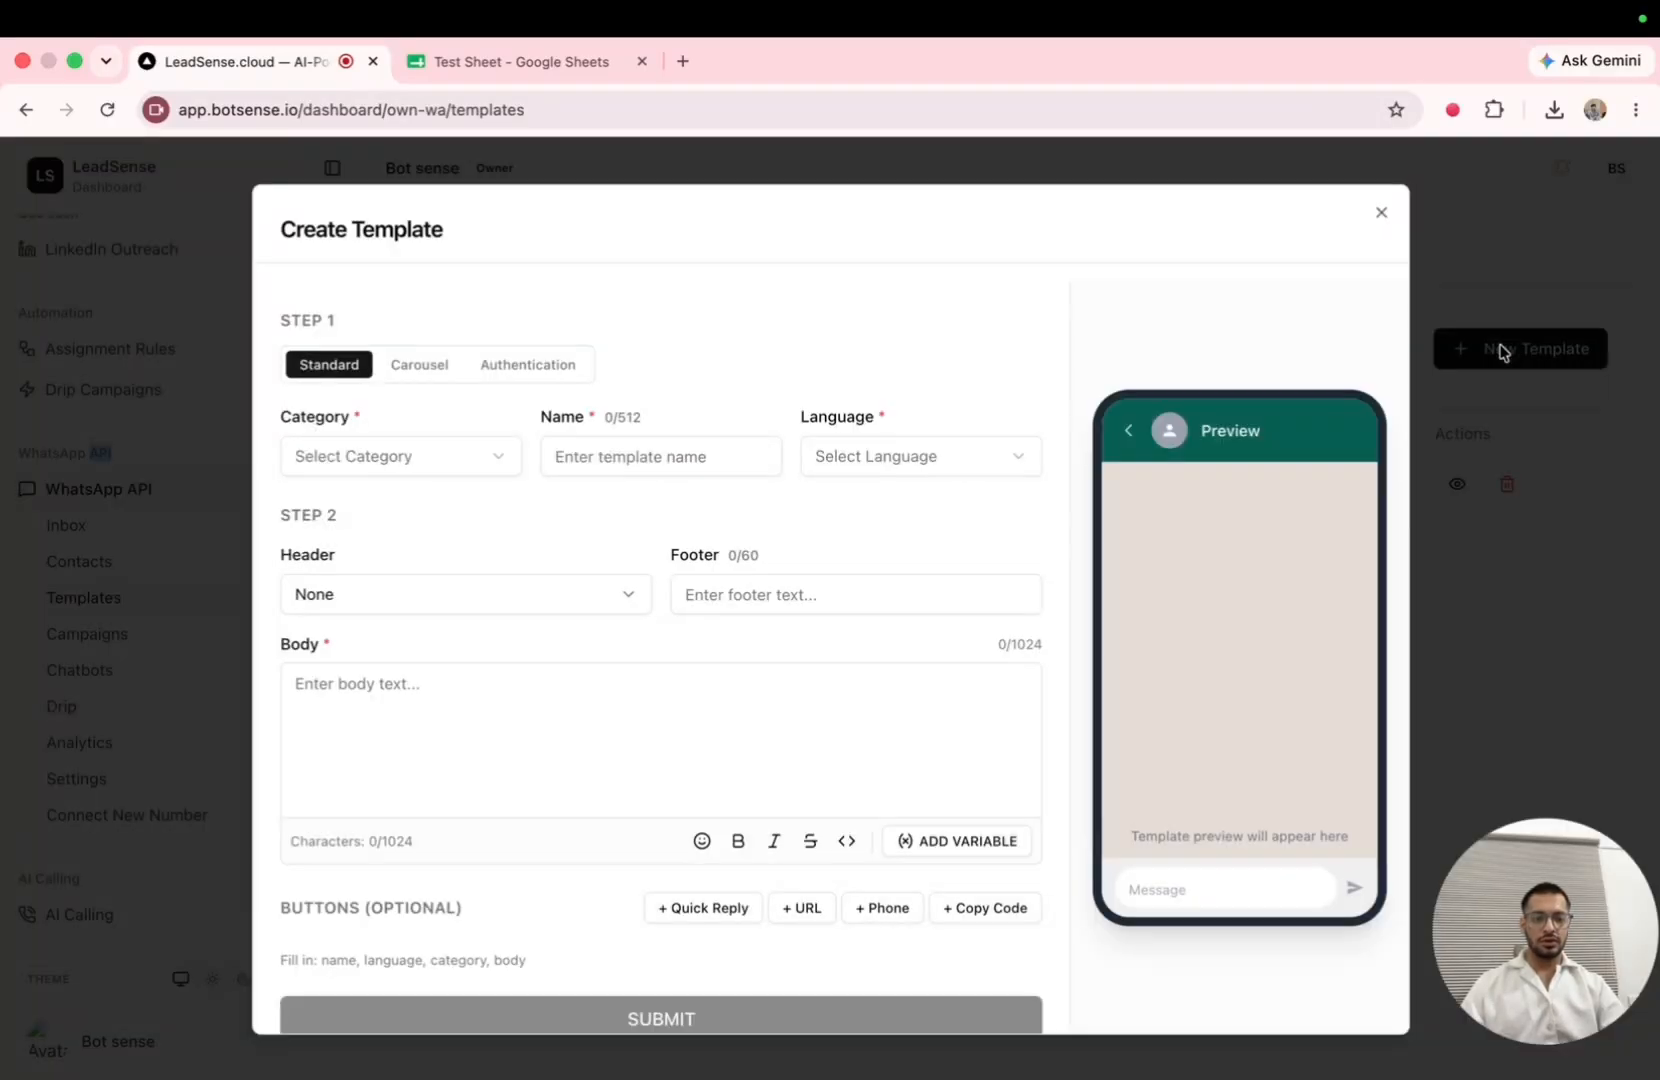
pyautogui.click(355, 452)
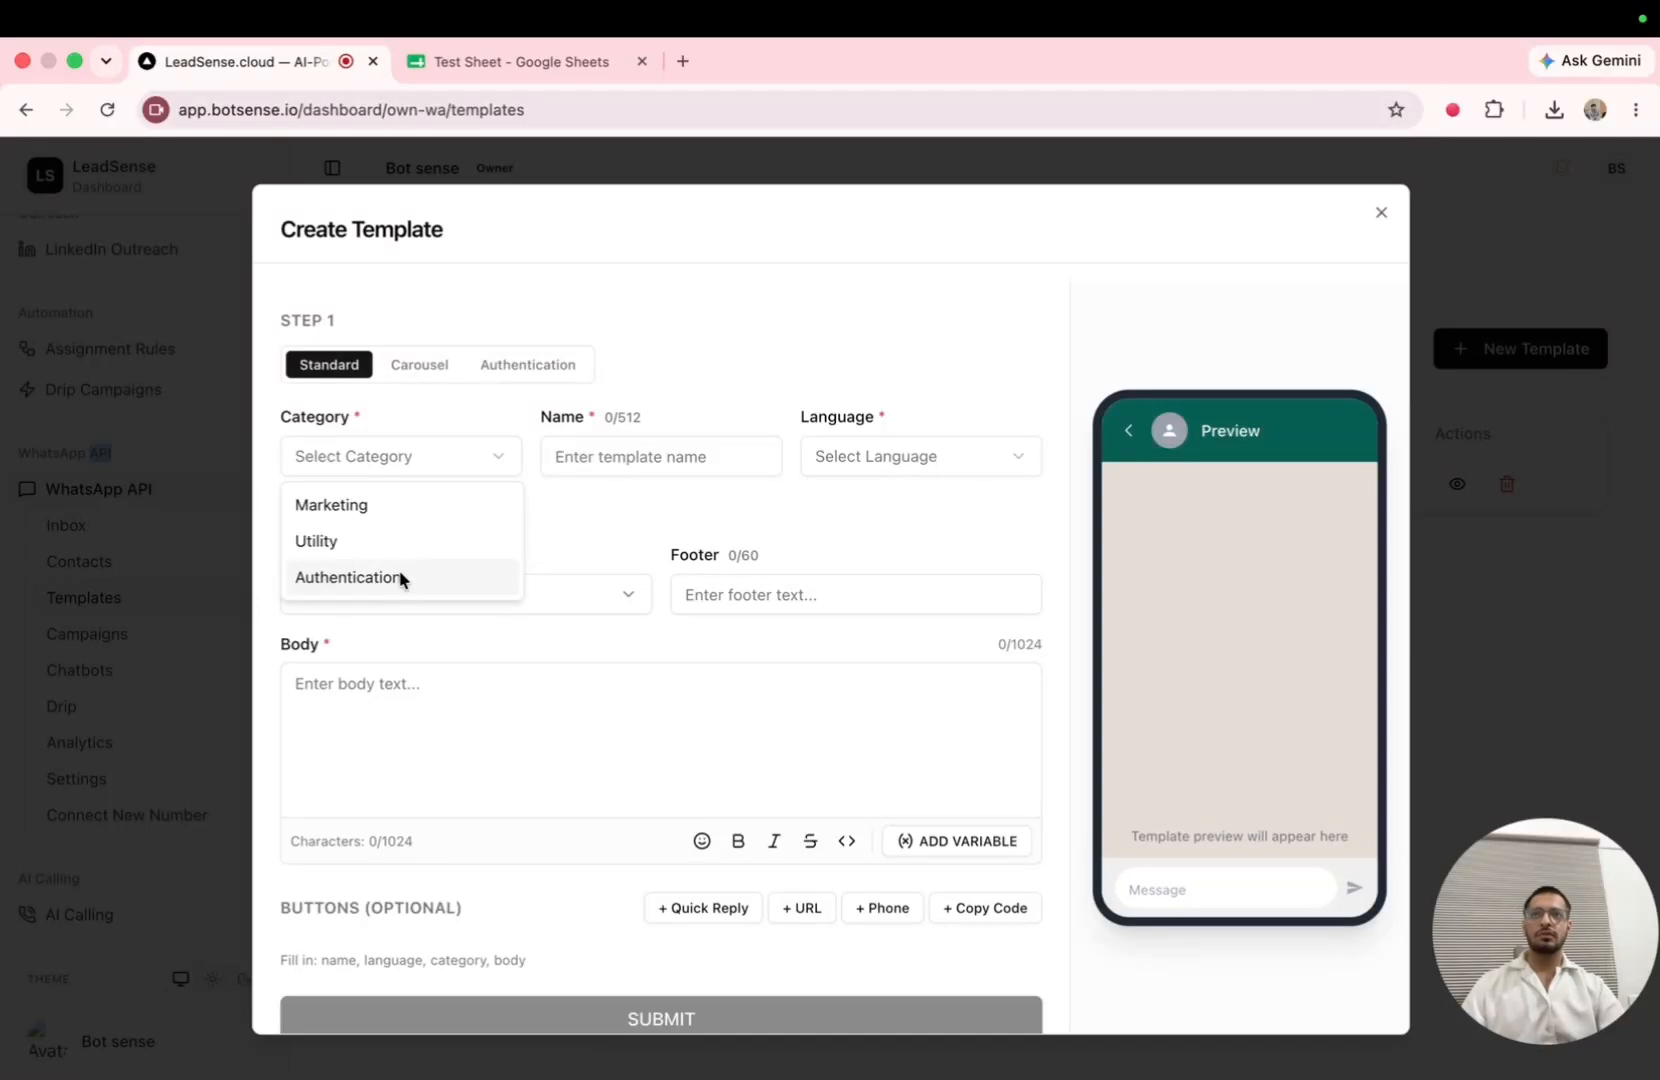
pyautogui.click(314, 509)
pyautogui.click(575, 455)
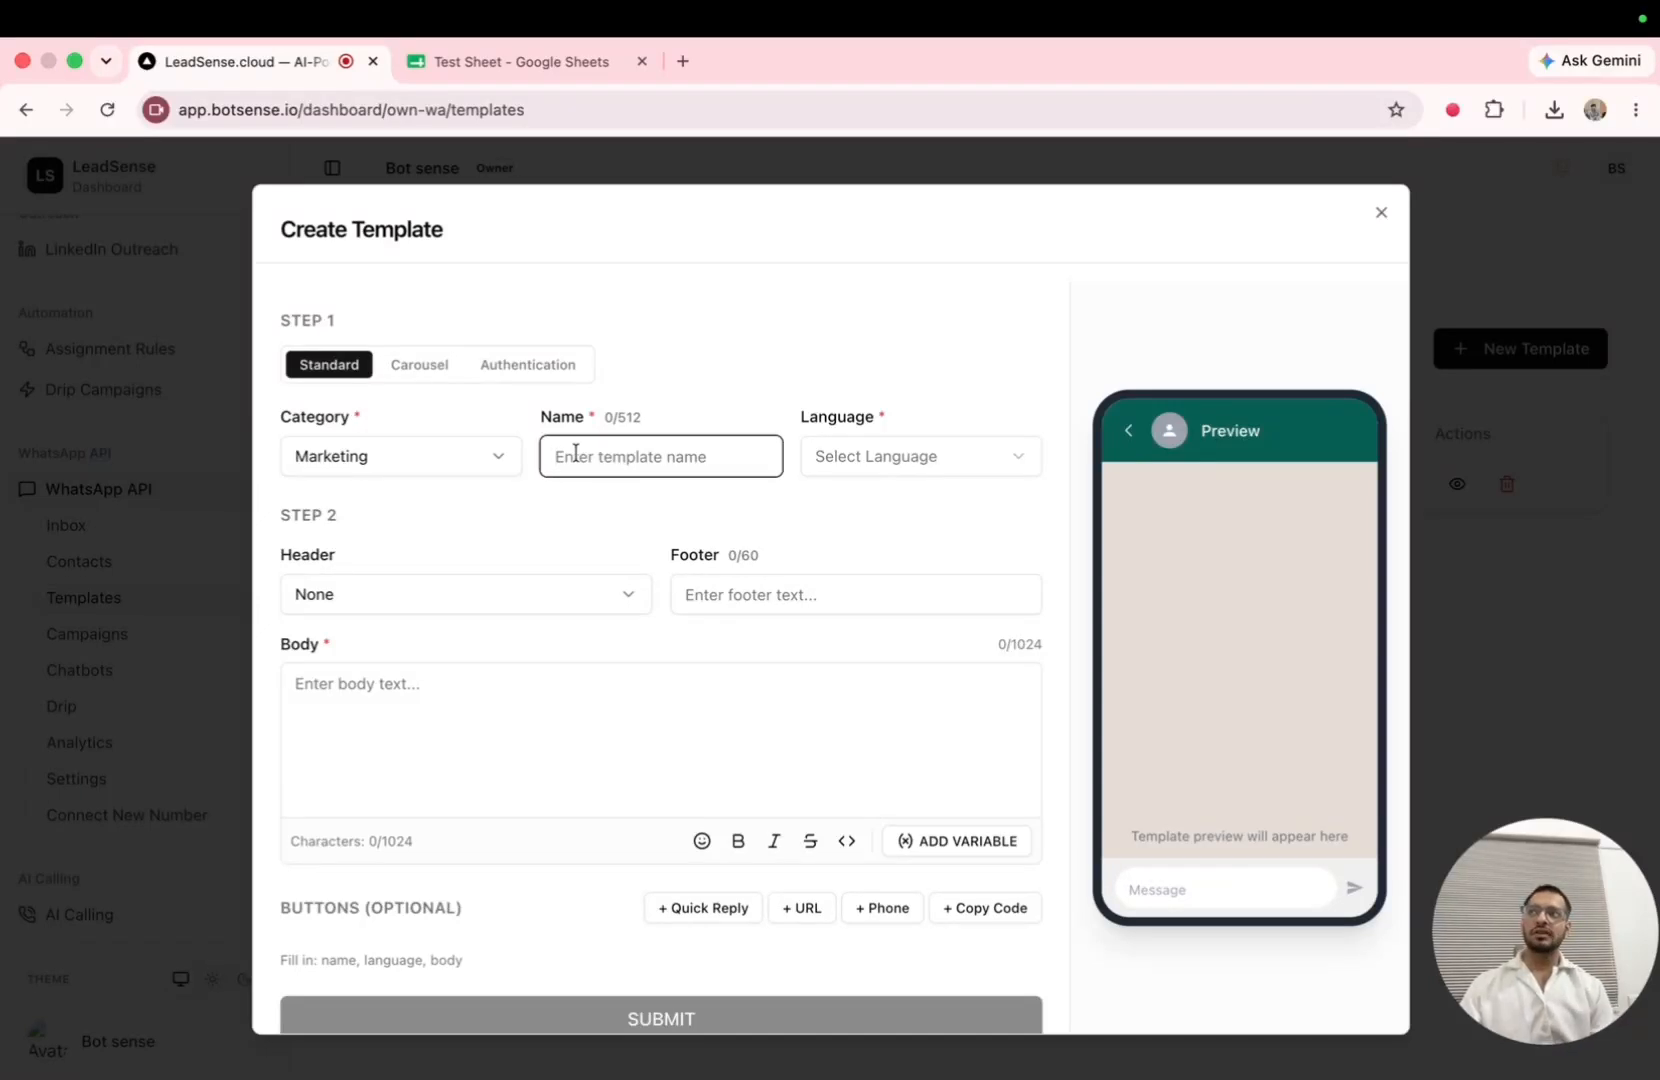
pyautogui.write('test1')
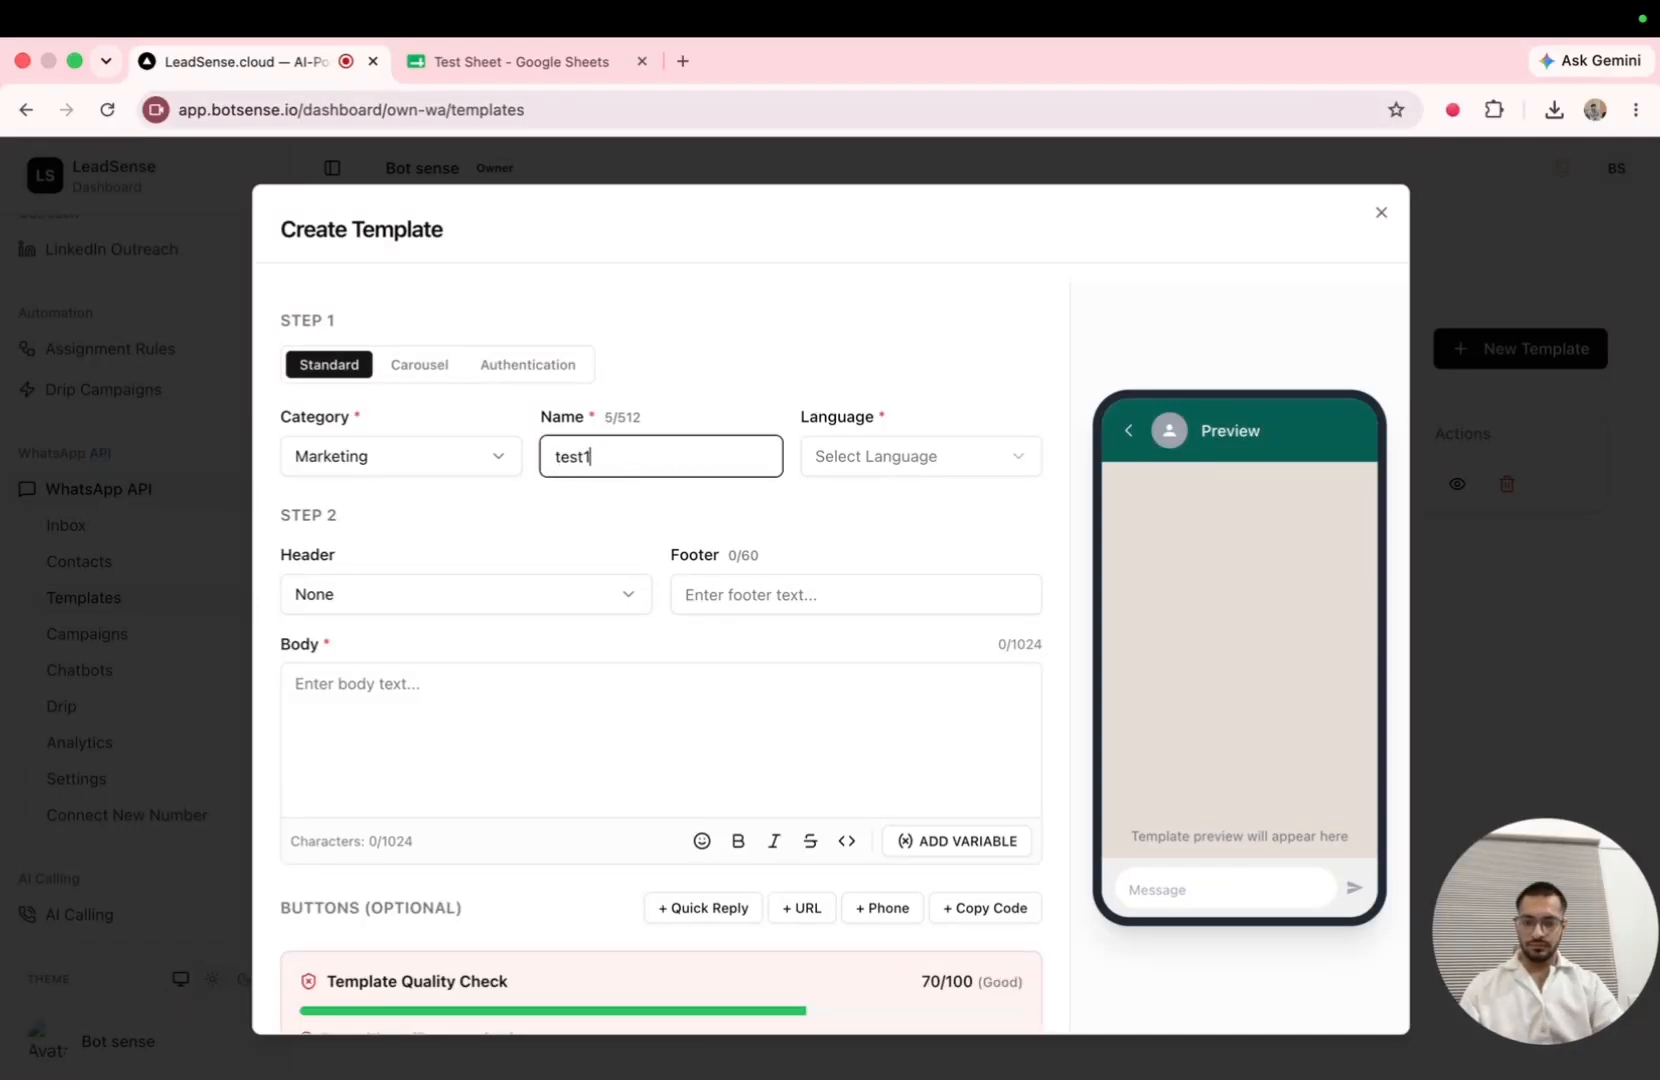
pyautogui.click(863, 478)
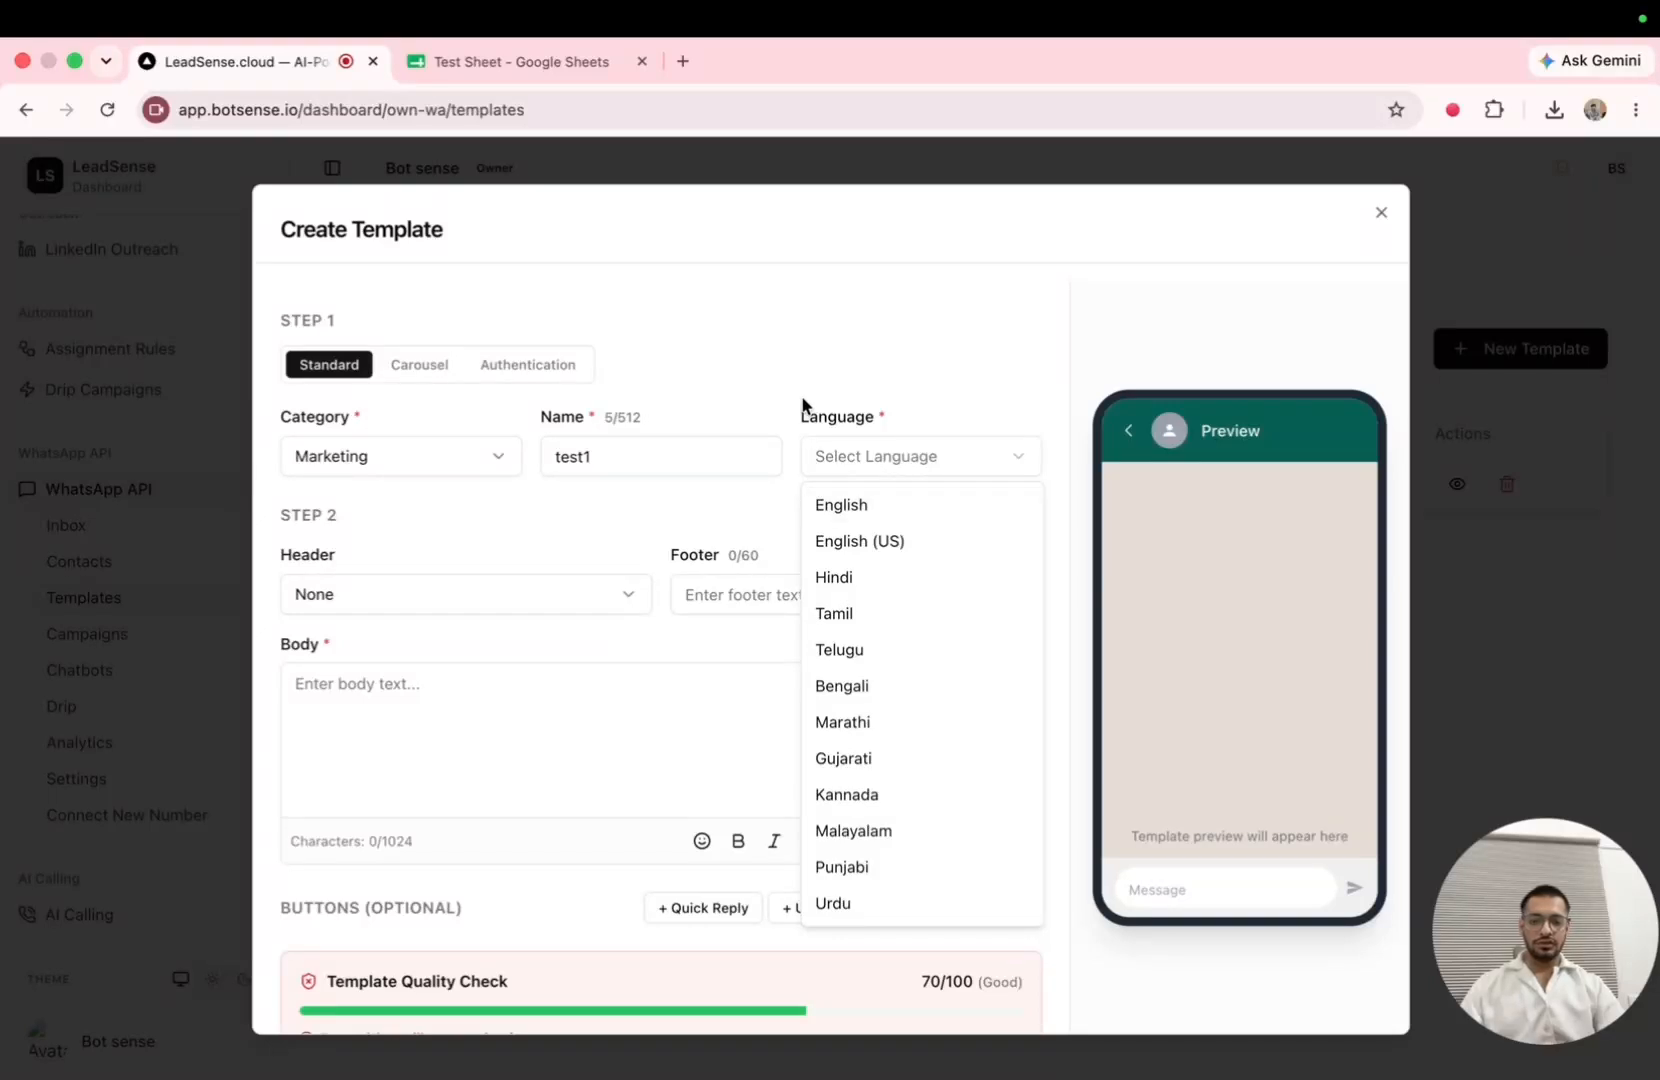
pyautogui.click(846, 504)
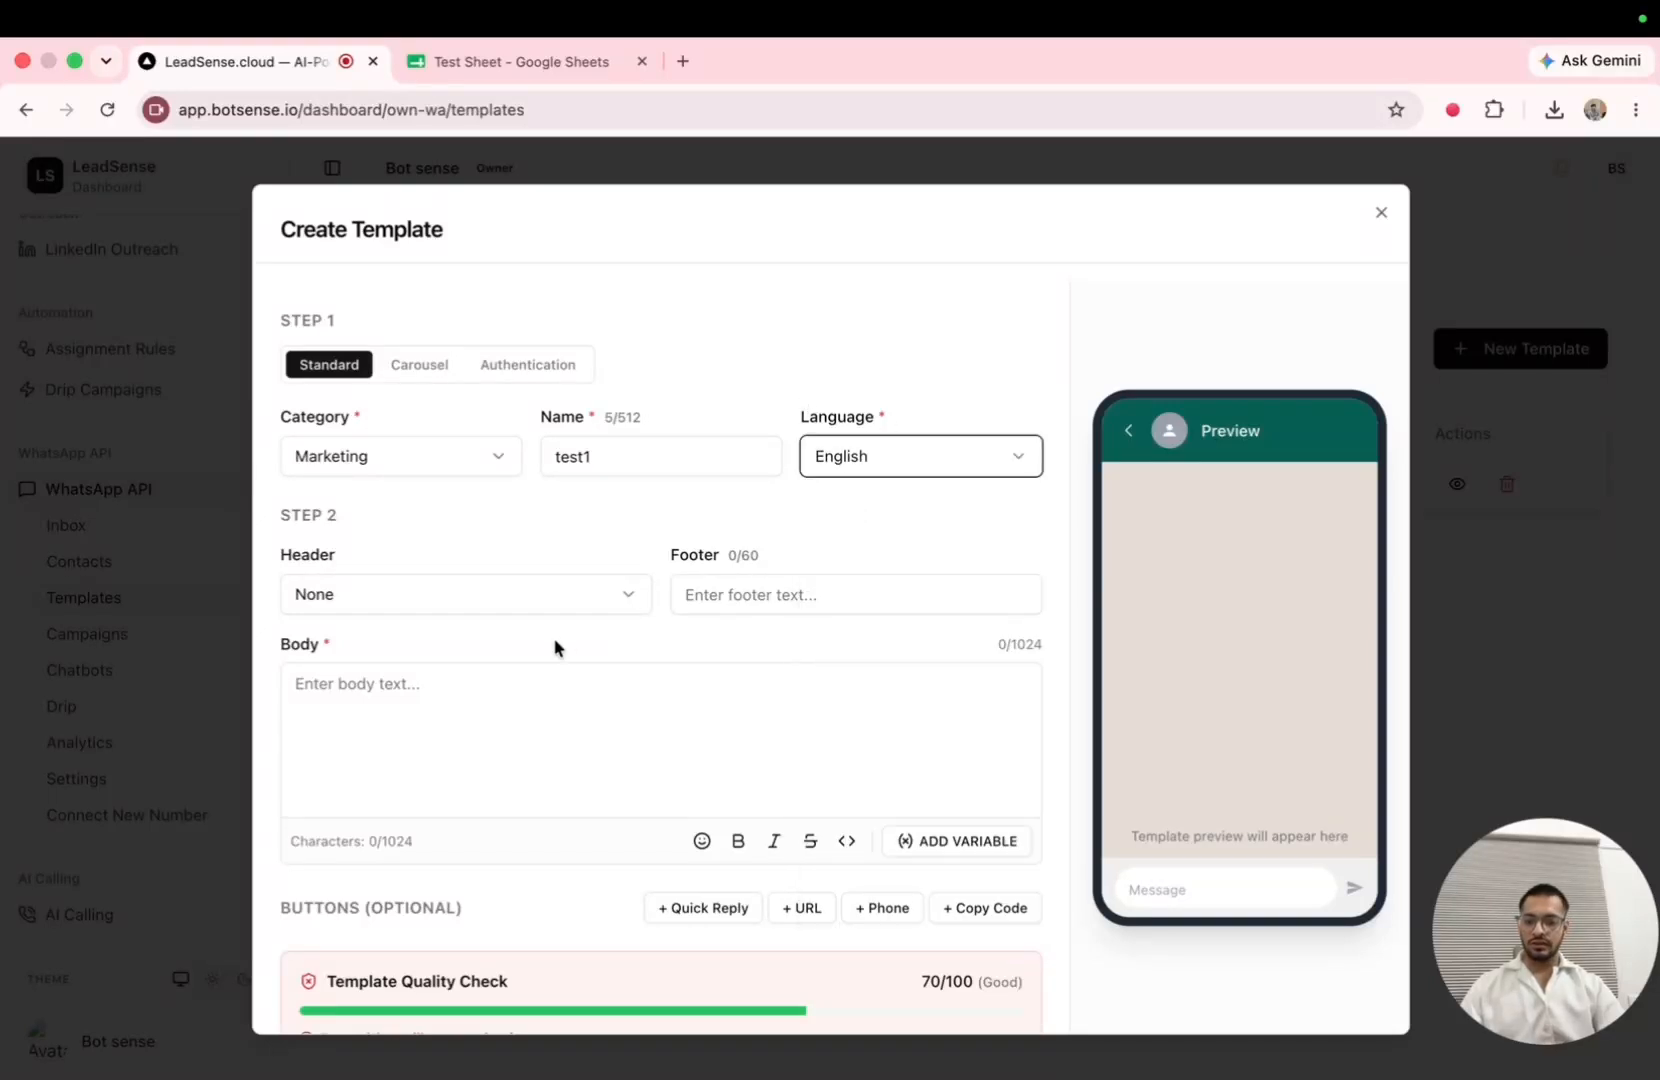
# Fill the body with "Thank you for being part of our journey. Stay connected for exciting offers, new launches, and exclusive updates crafted just for you.".
pyautogui.click(576, 728)
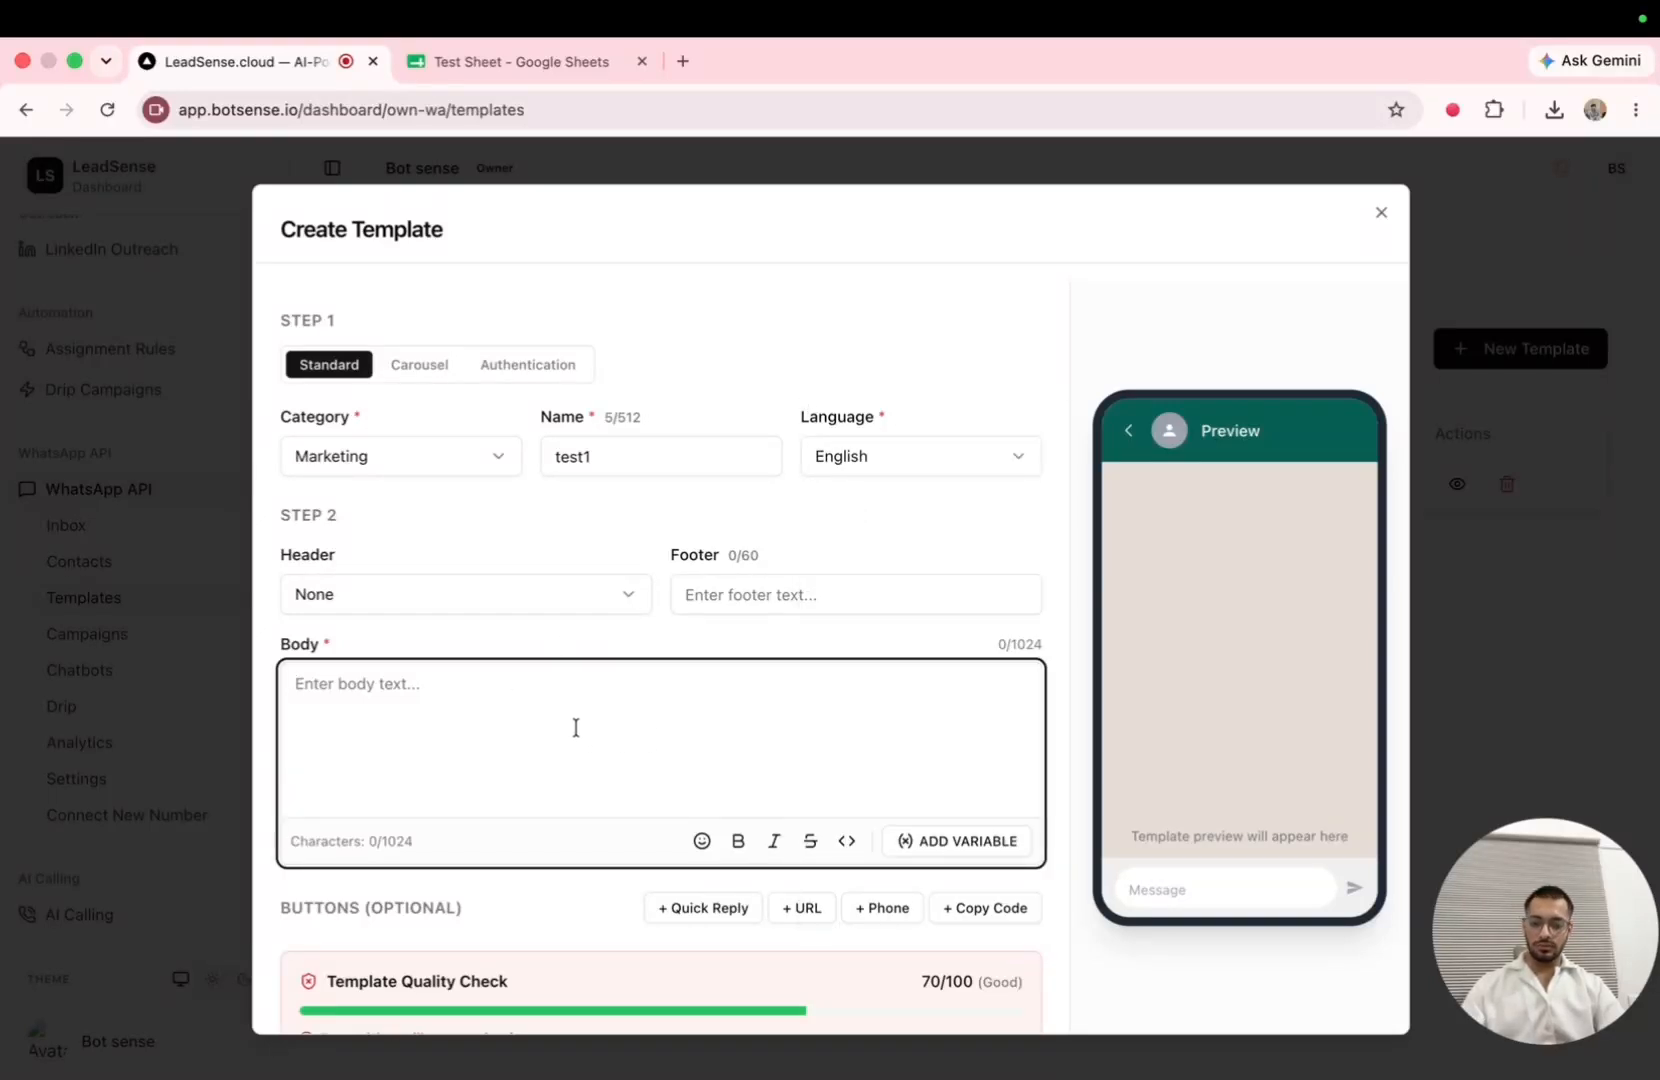
pyautogui.write('💙 Thank you for being part of our journey. Stay connected for exciting offers, new launches, and exclusive updates crafted just for you.')
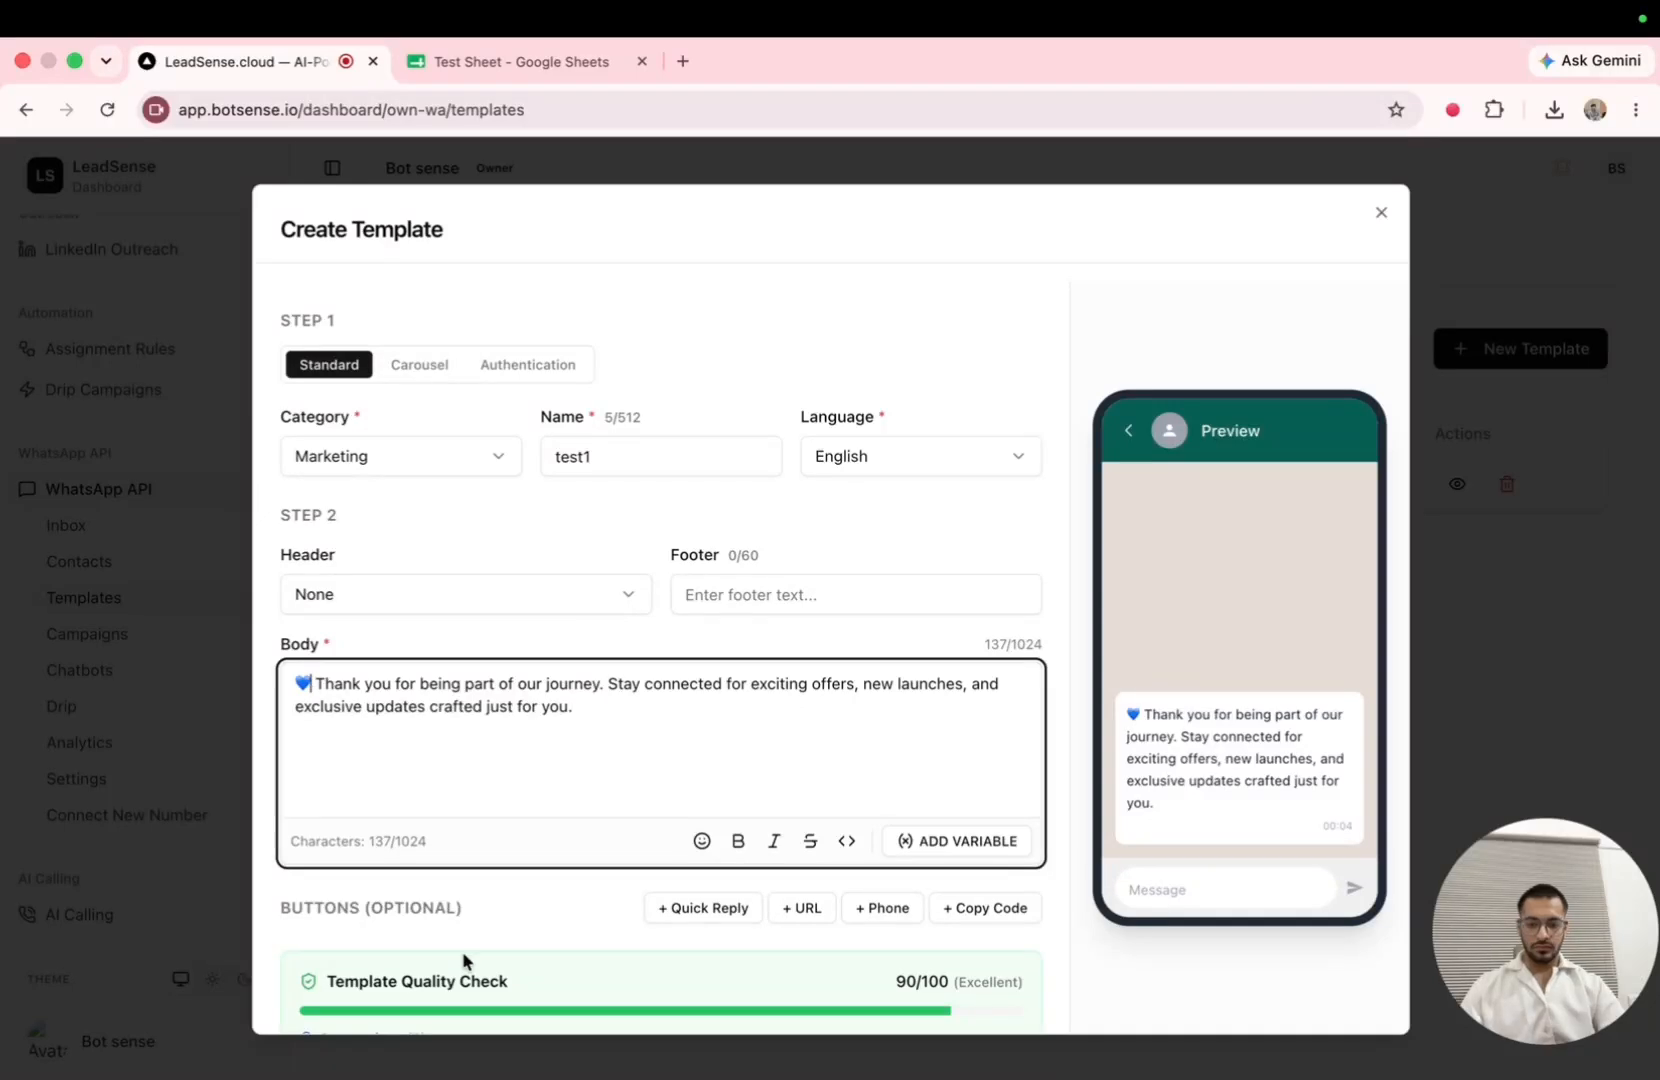
pyautogui.press('BackSpace')
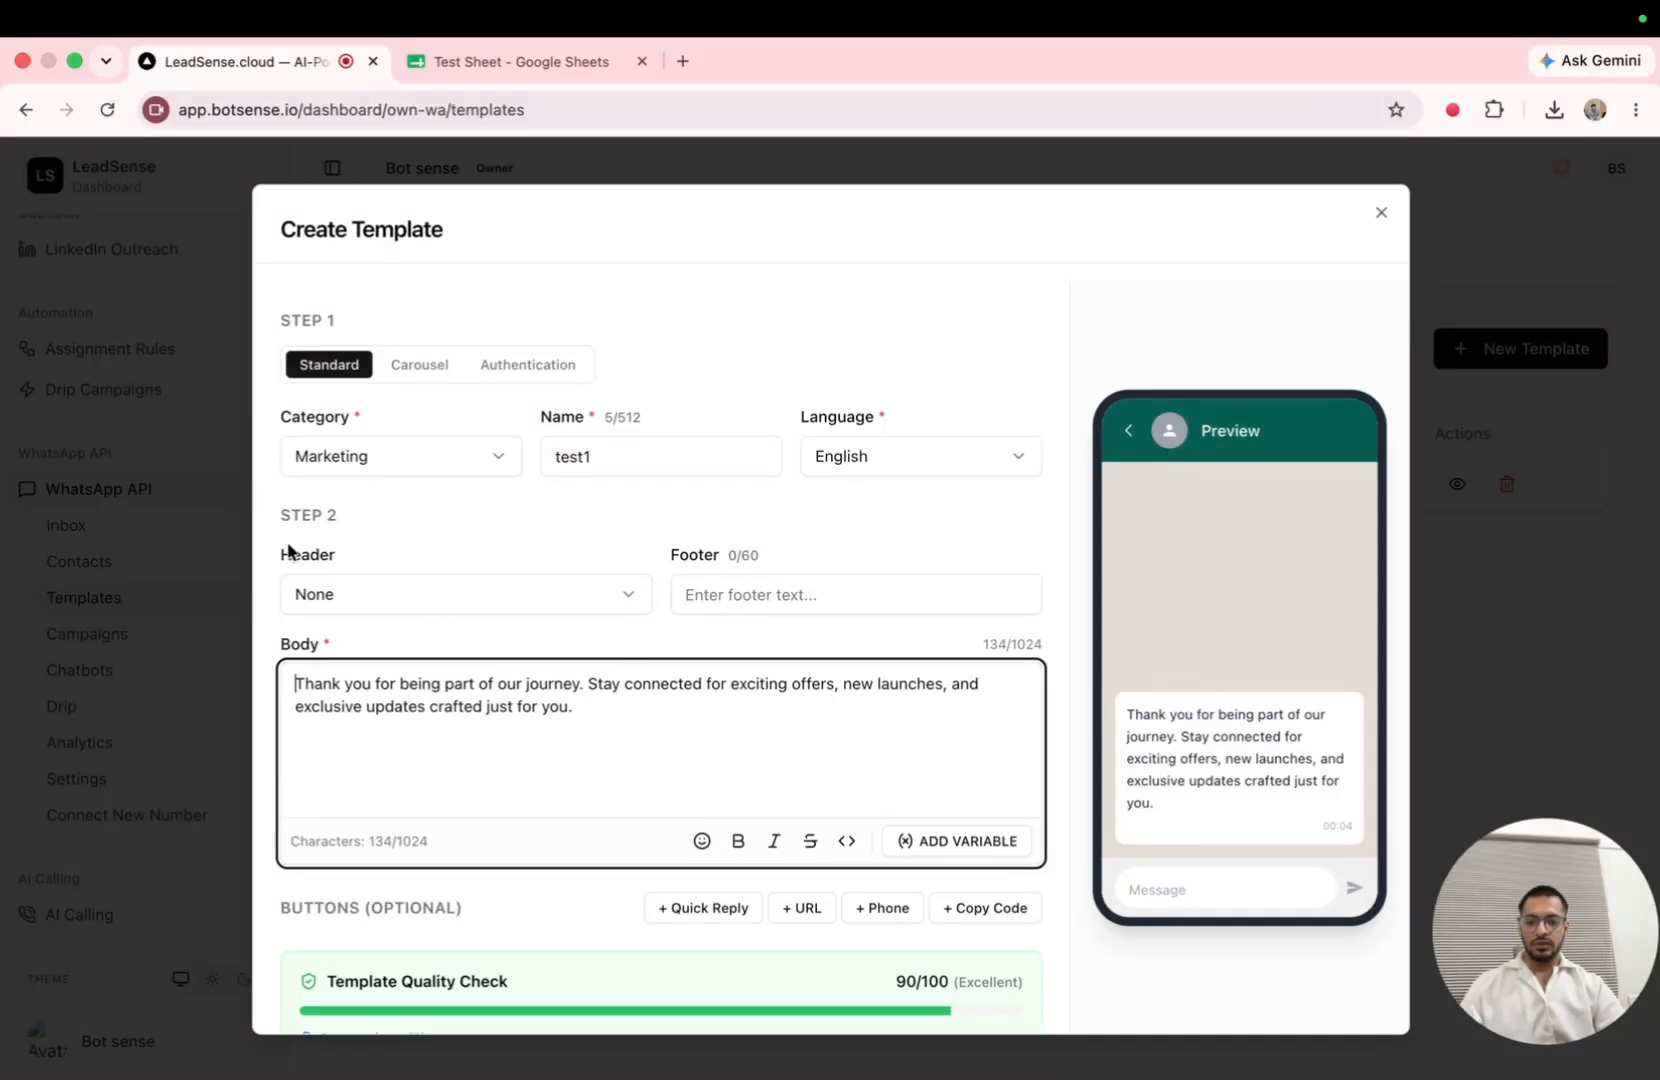
# Set the template's header type to Image.
pyautogui.click(358, 598)
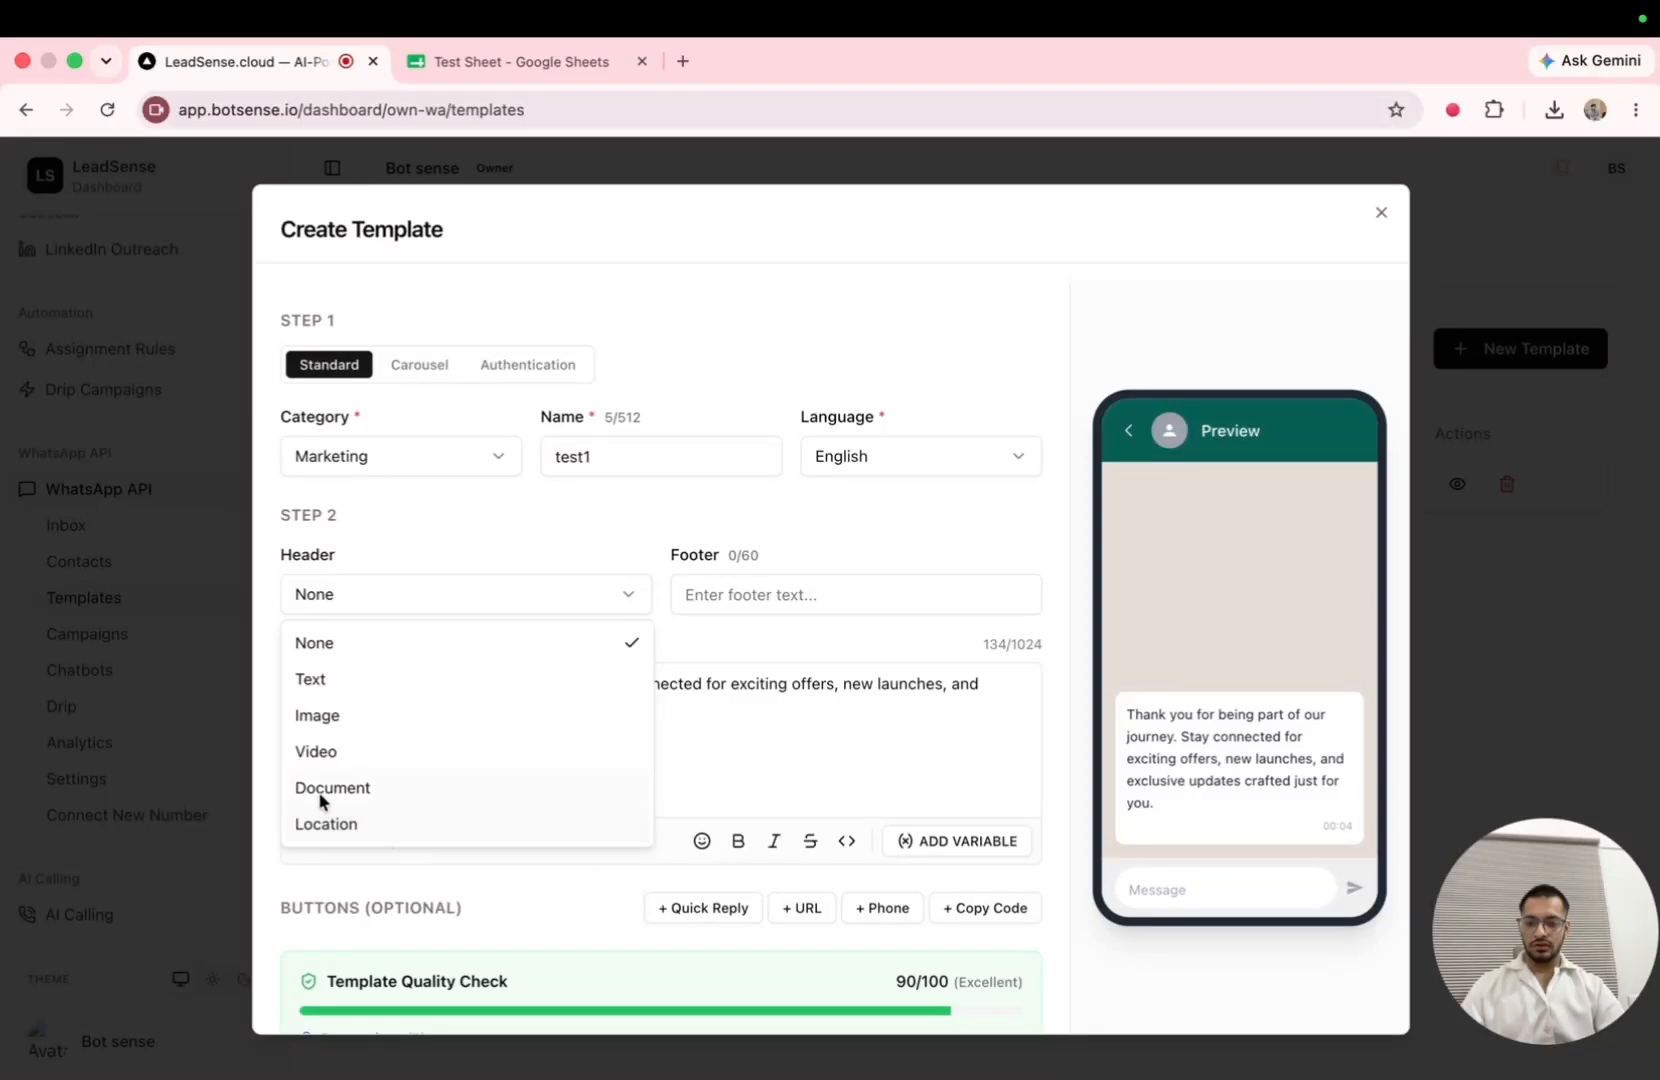
pyautogui.click(384, 715)
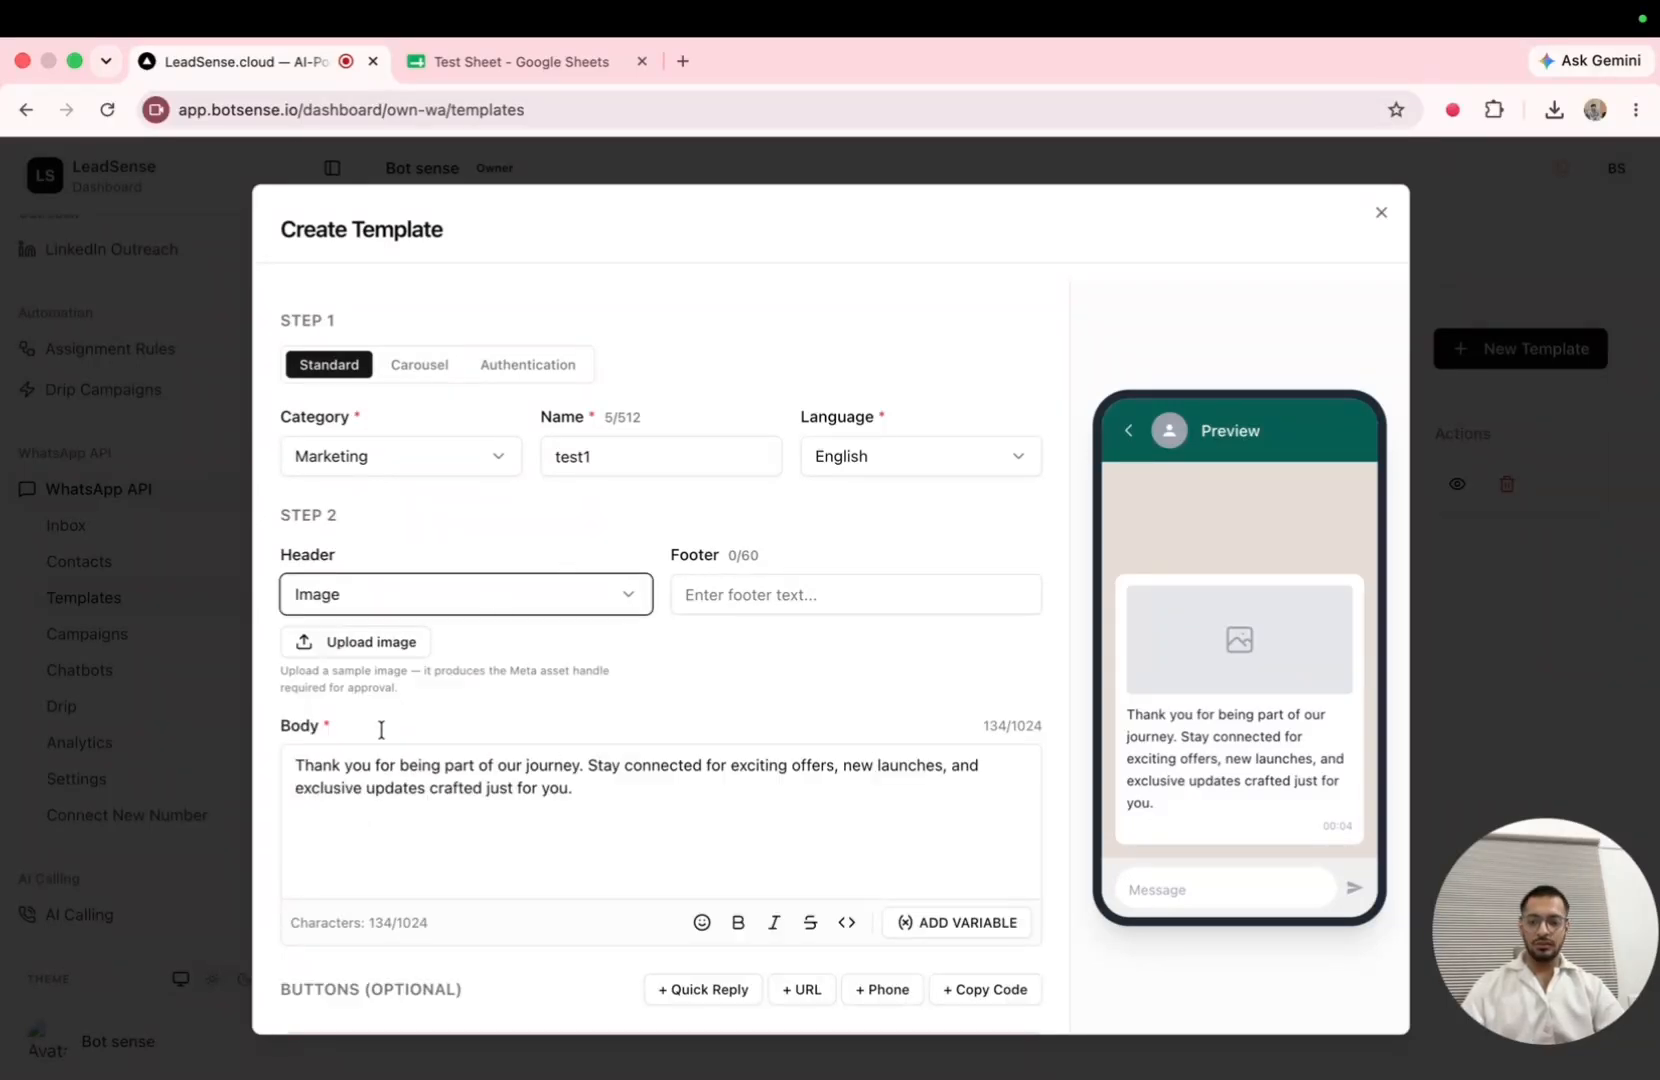
pyautogui.scroll(-3, 578, 682)
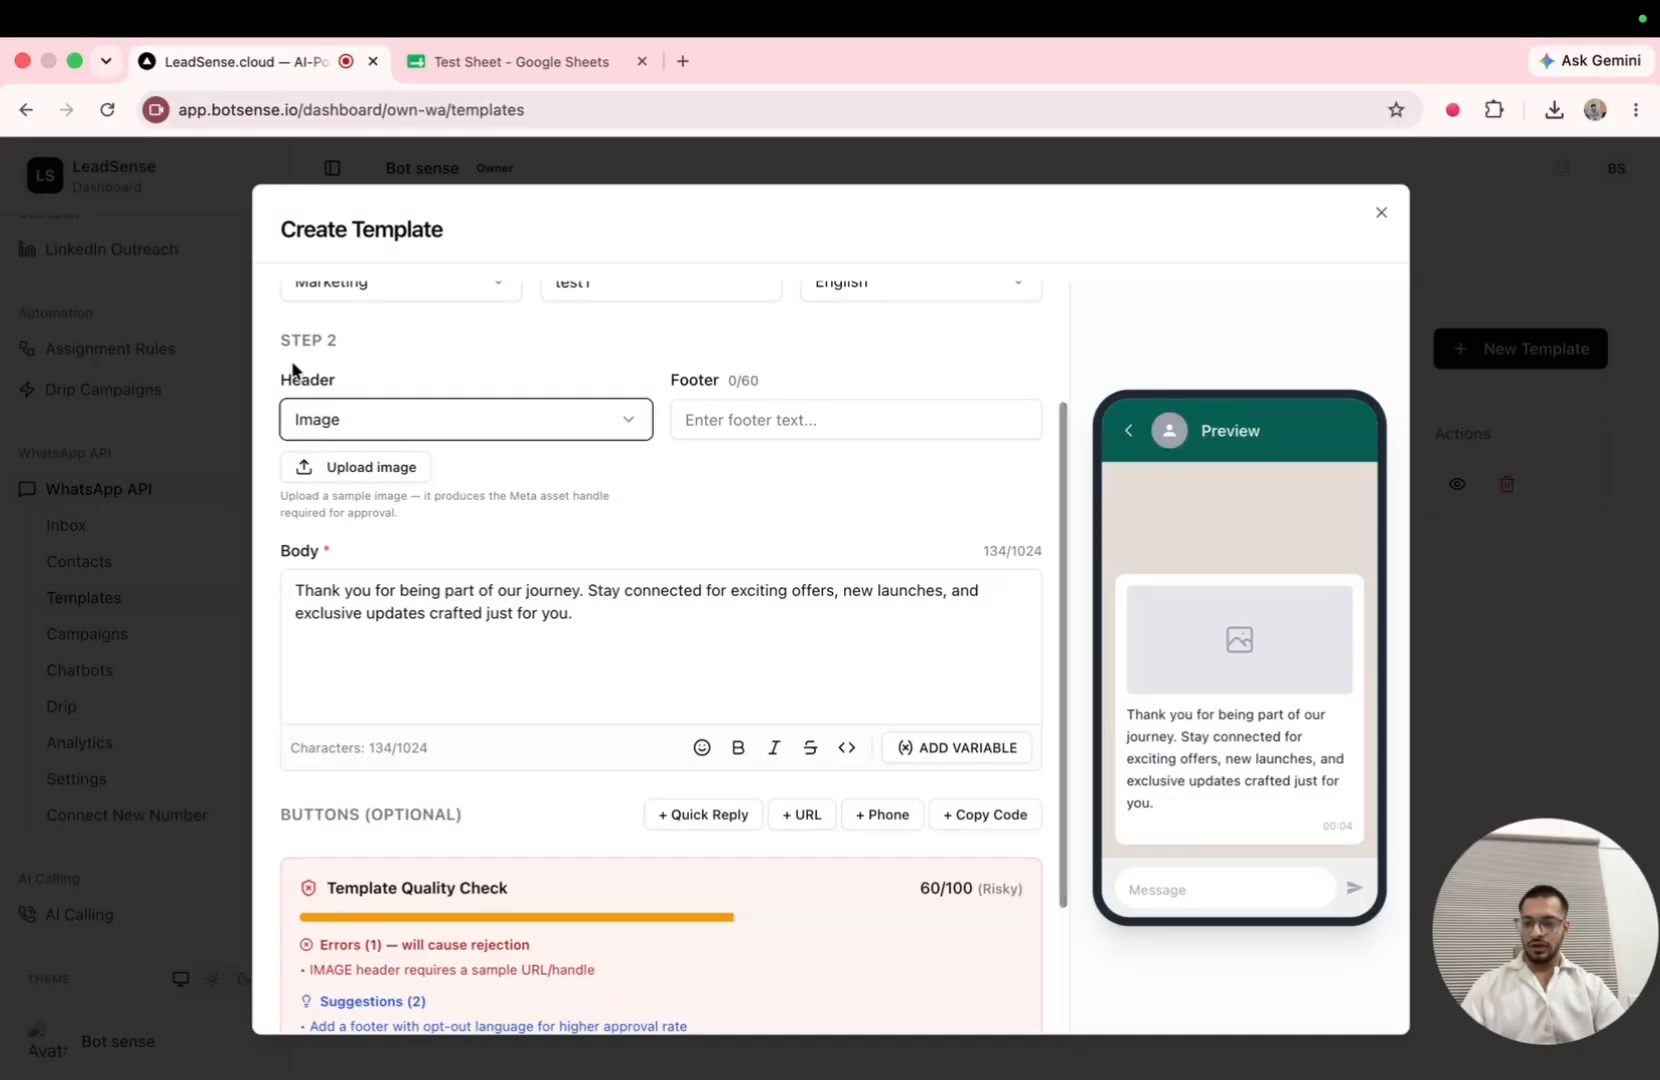
# Enter "Your Brand Name" as the footer text and check it in the message preview.
pyautogui.click(791, 430)
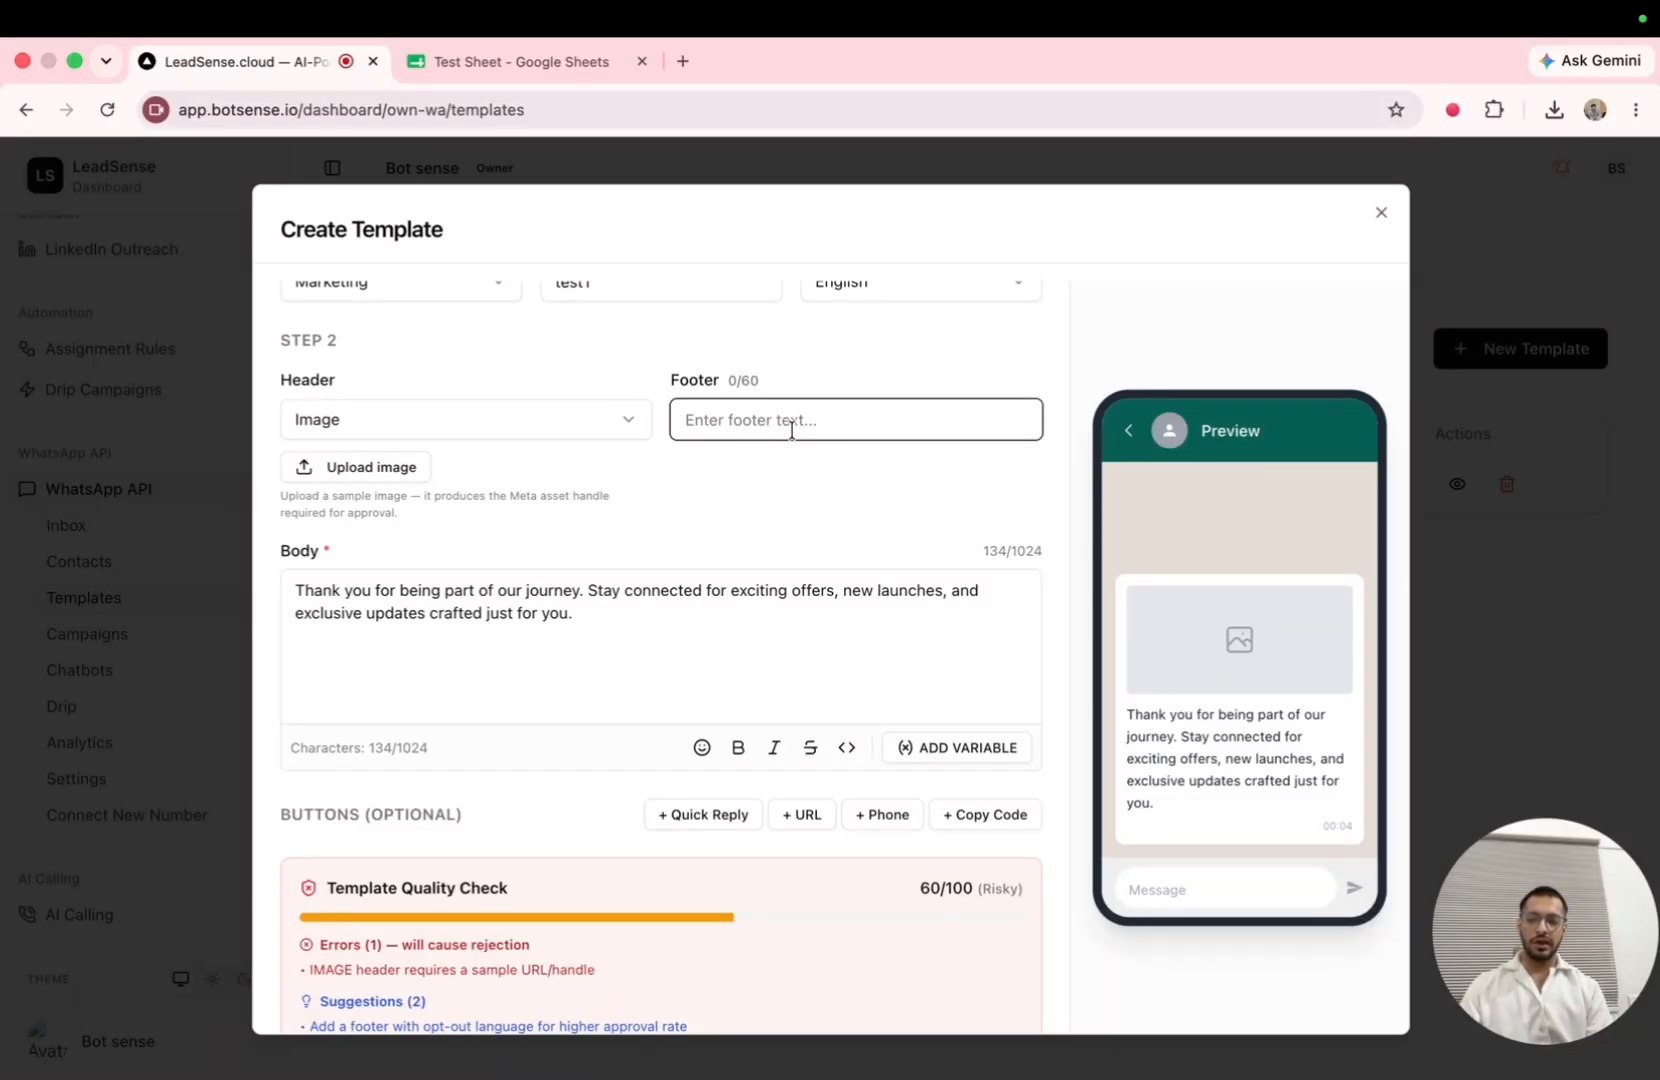
pyautogui.write('Your B')
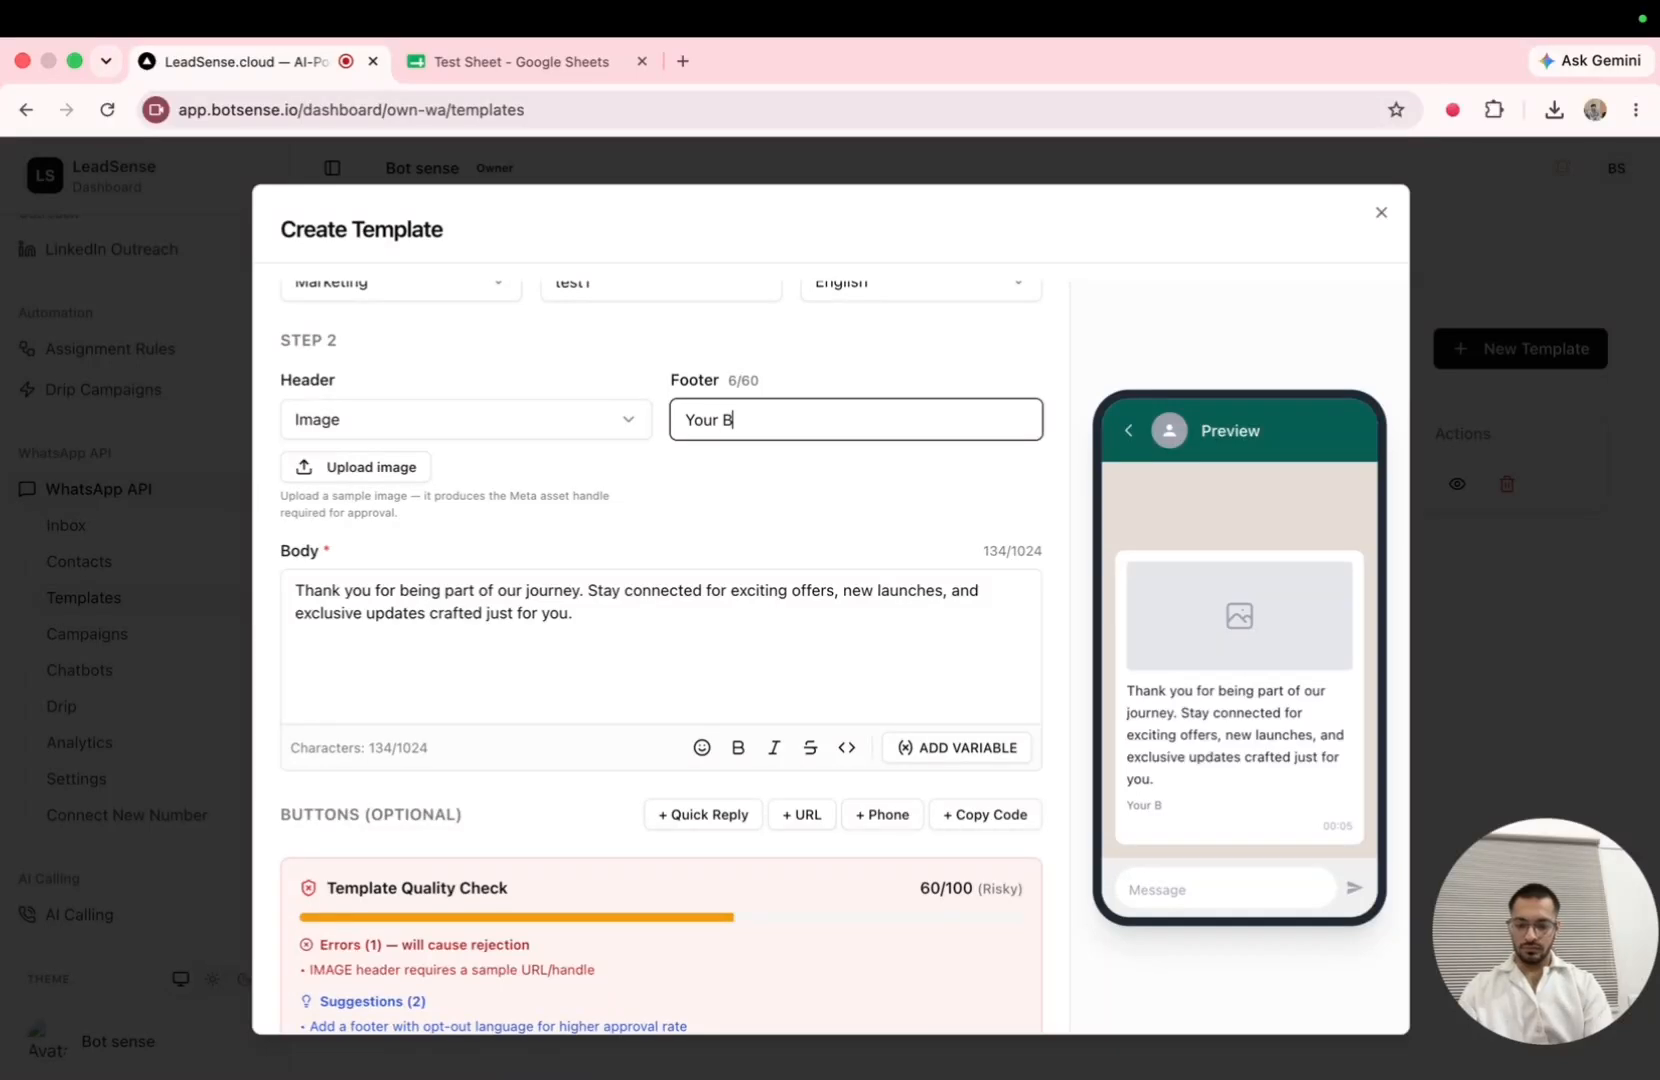
pyautogui.write('rand Name')
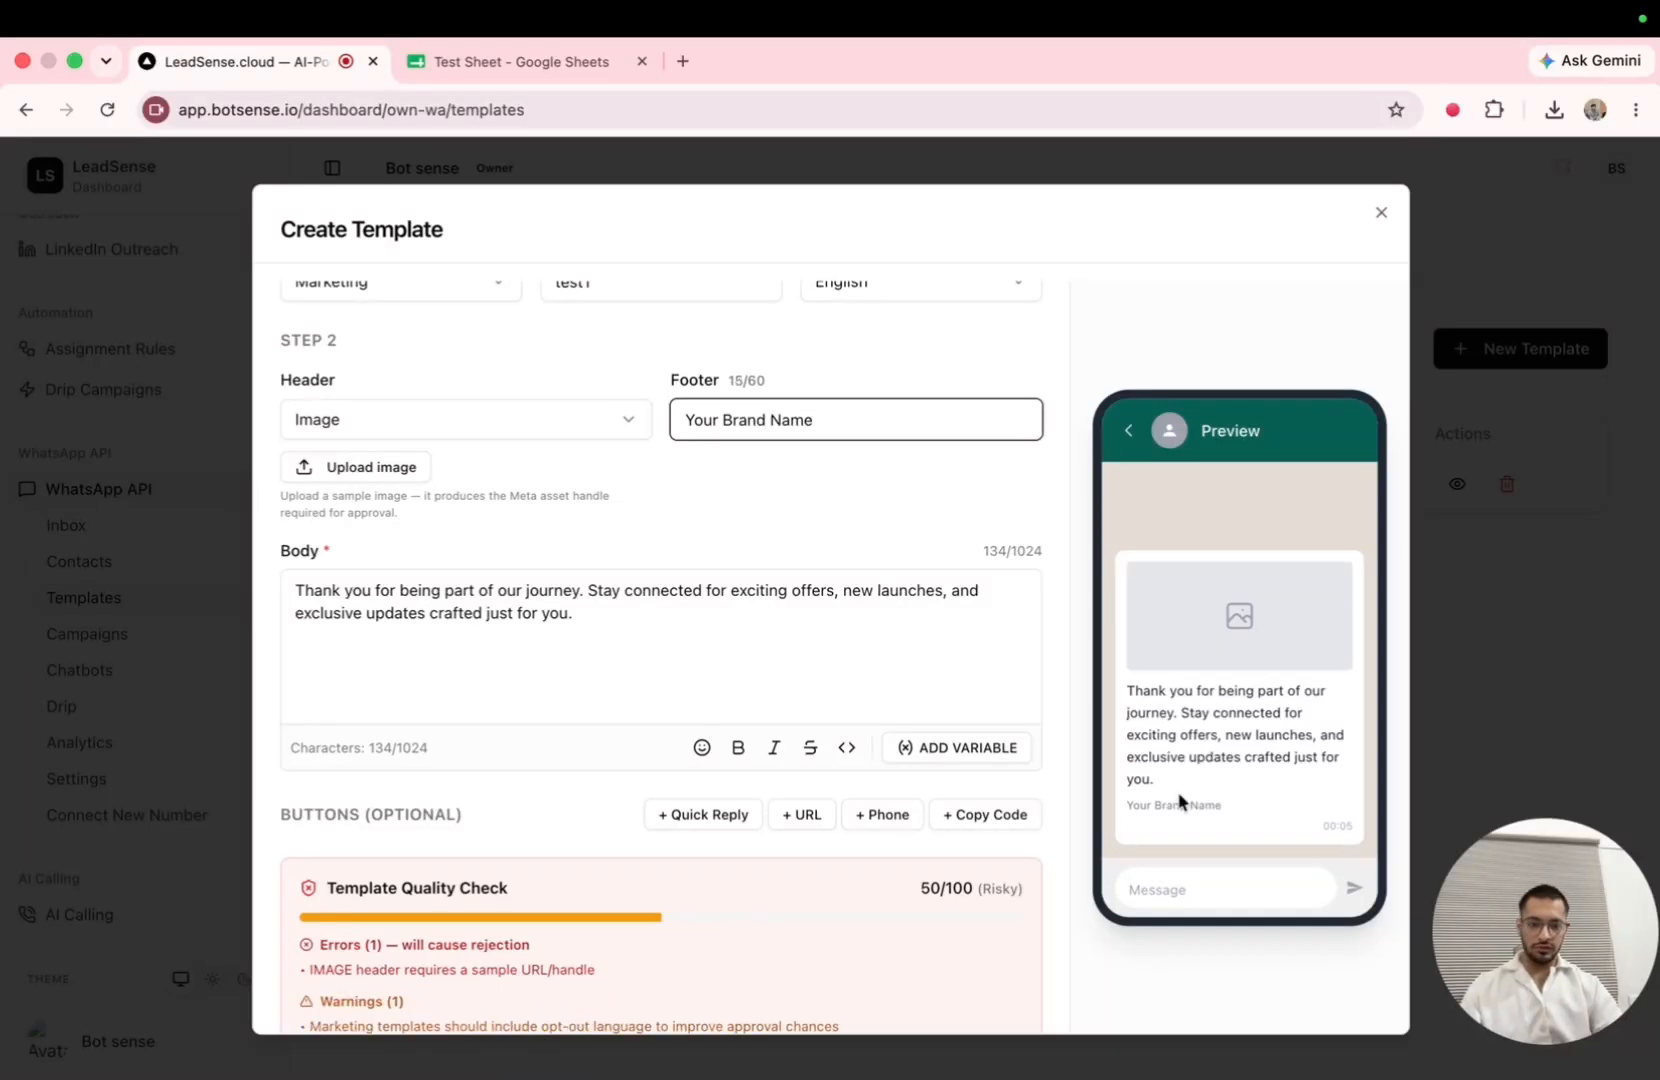
pyautogui.moveTo(1126, 808); pyautogui.dragTo(1222, 808)
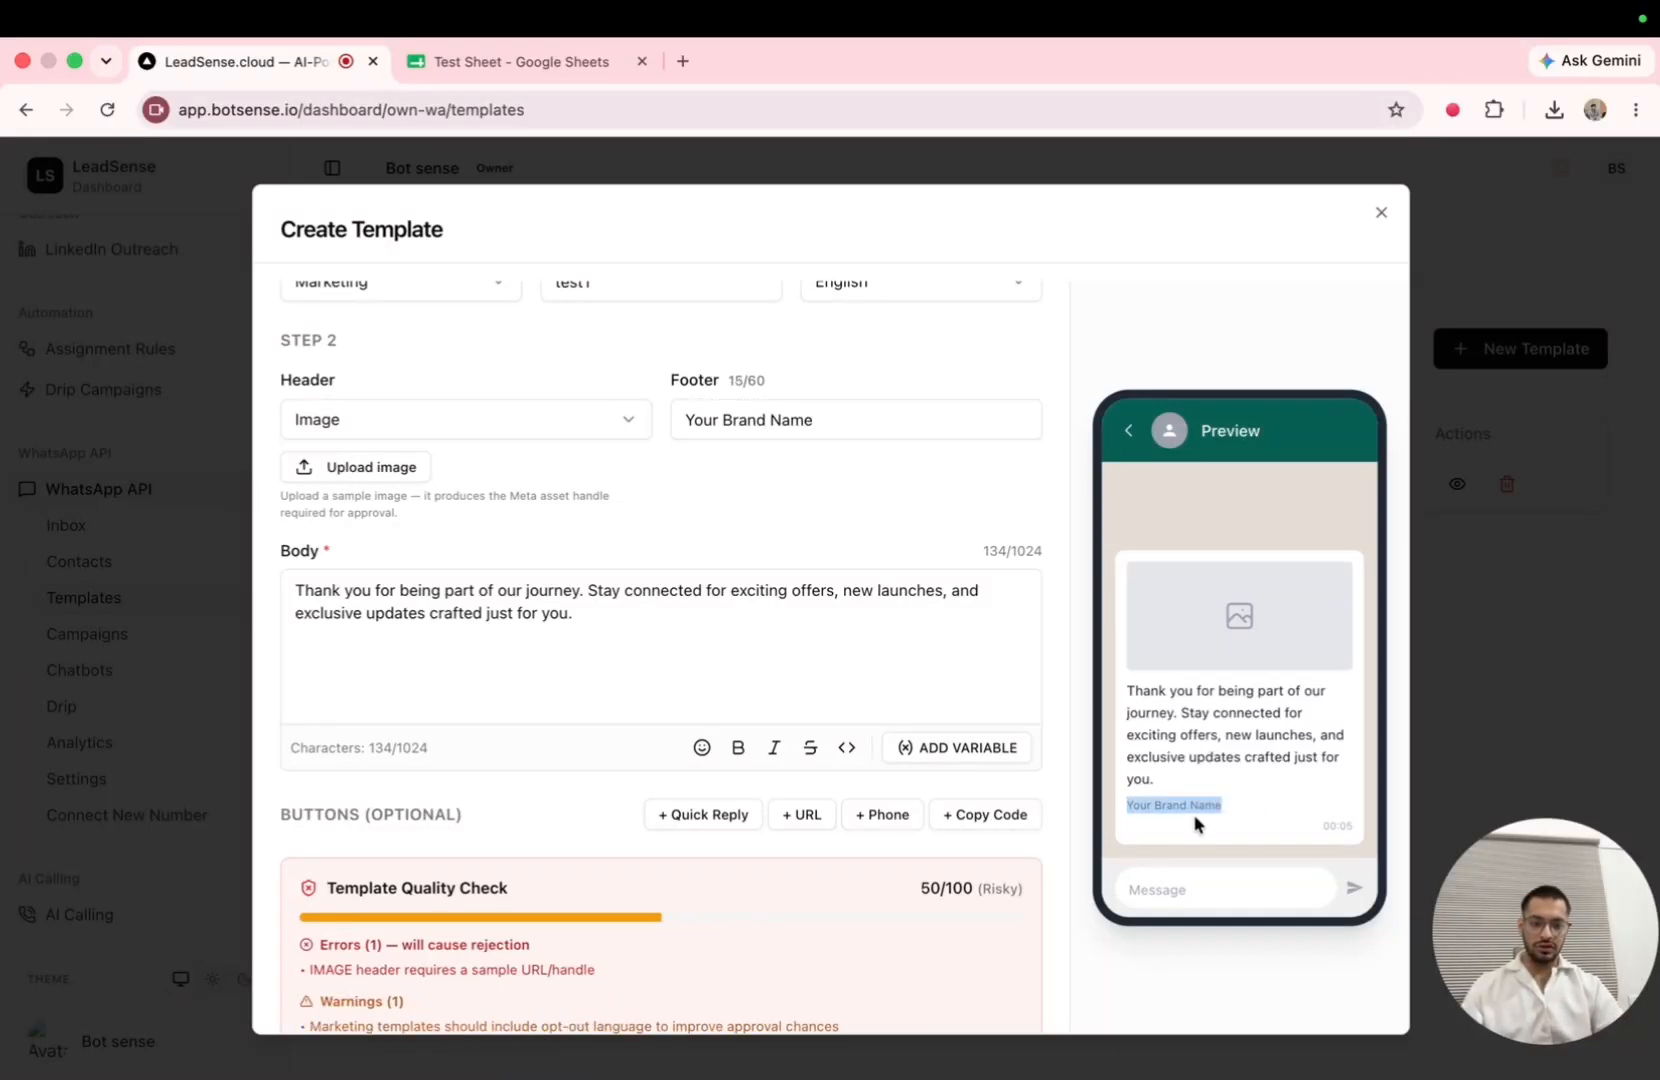
pyautogui.click(1191, 811)
# Replace the footer text with "Type STOP to Unsubscribe".
pyautogui.click(818, 421)
pyautogui.tripleClick(821, 421)
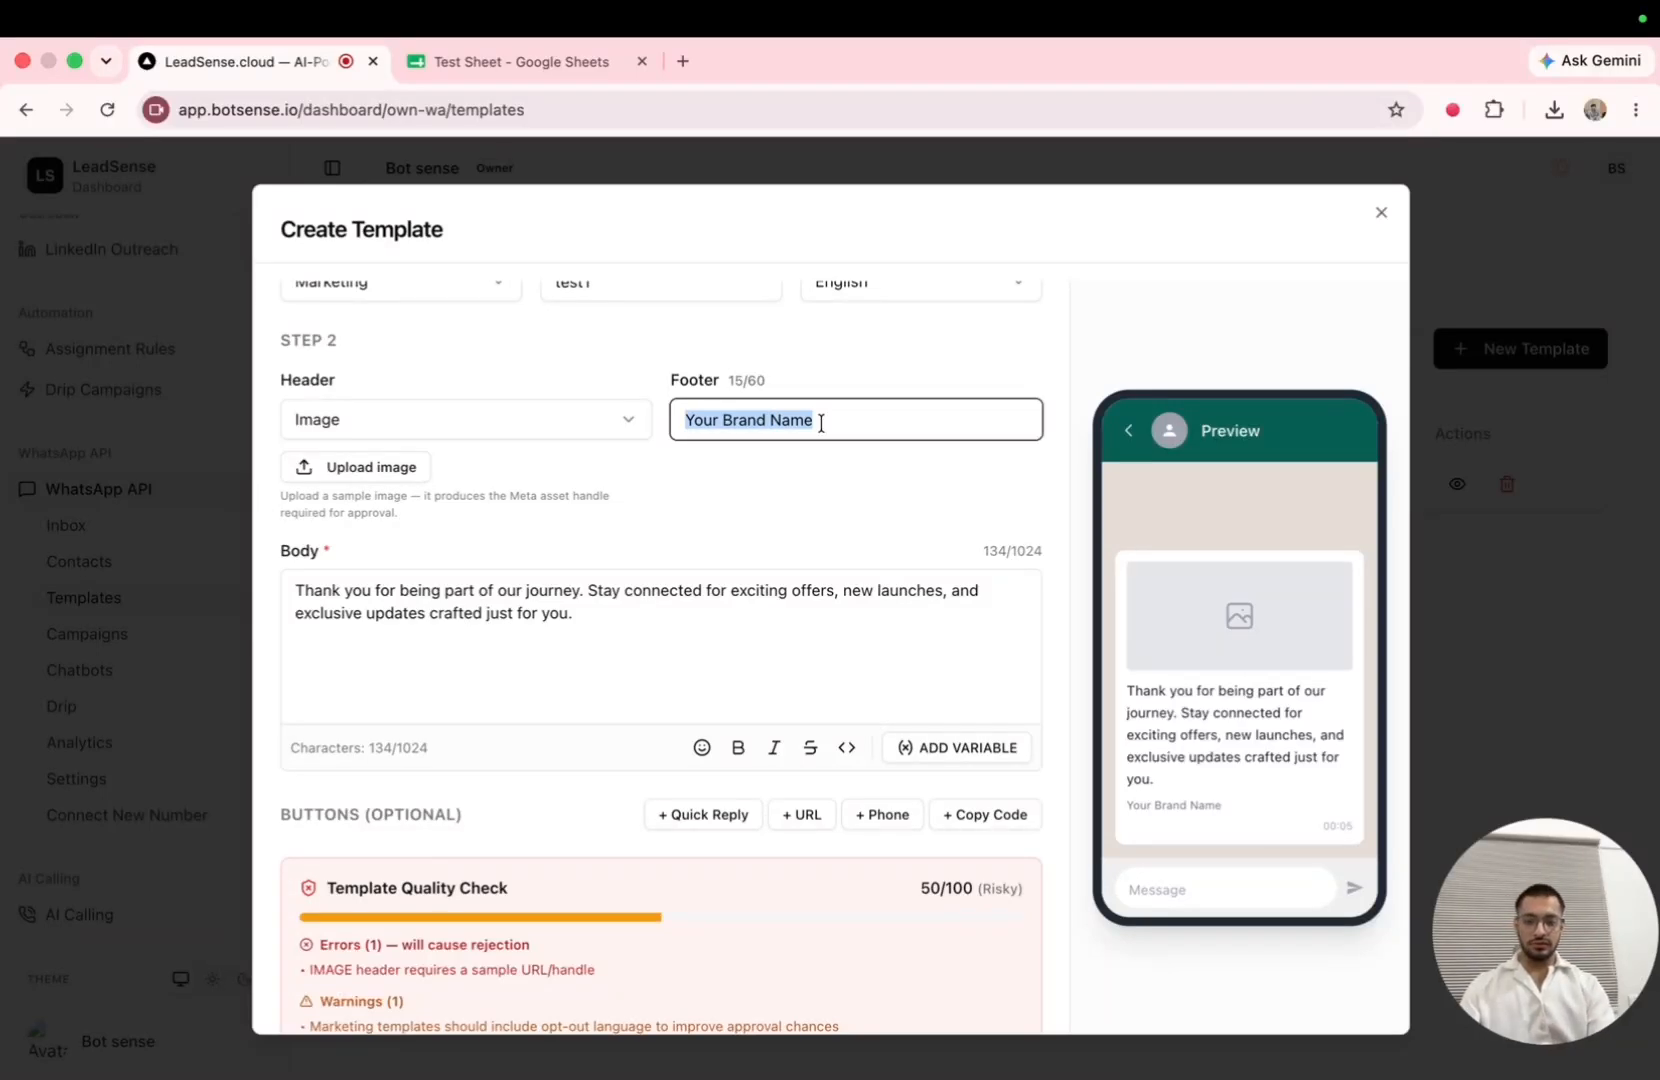
pyautogui.write('Ty')
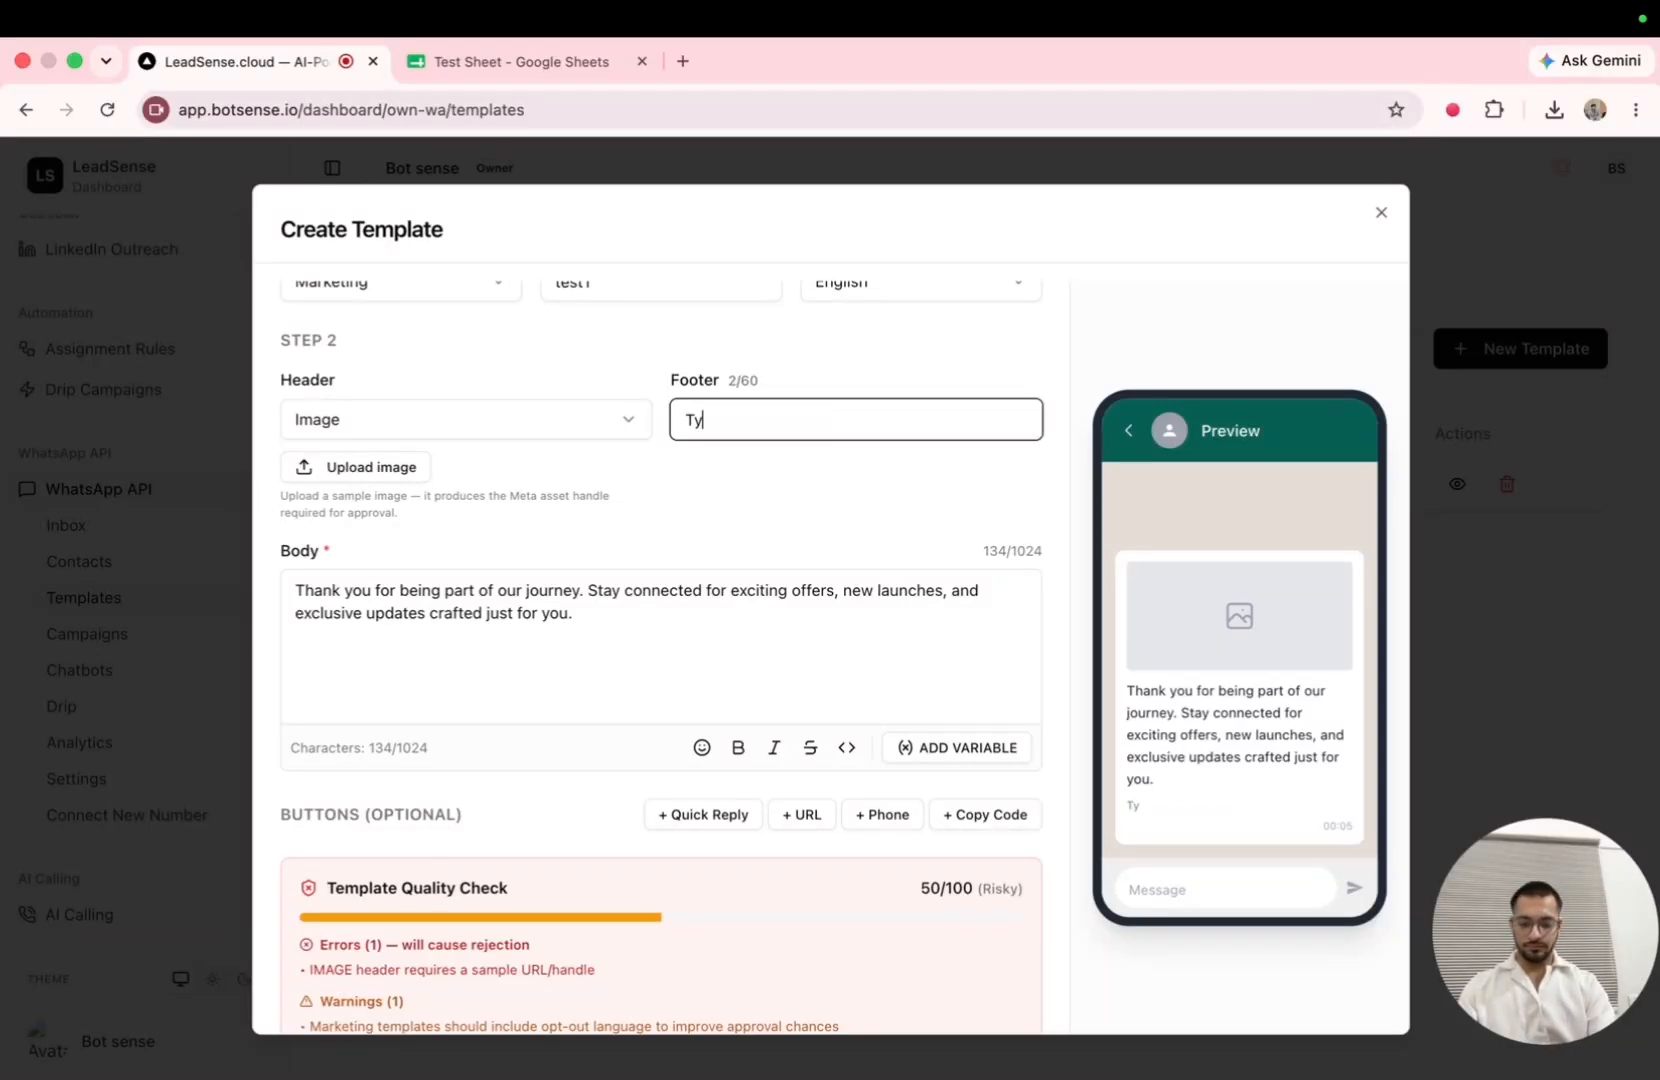
pyautogui.write('pe STOP to')
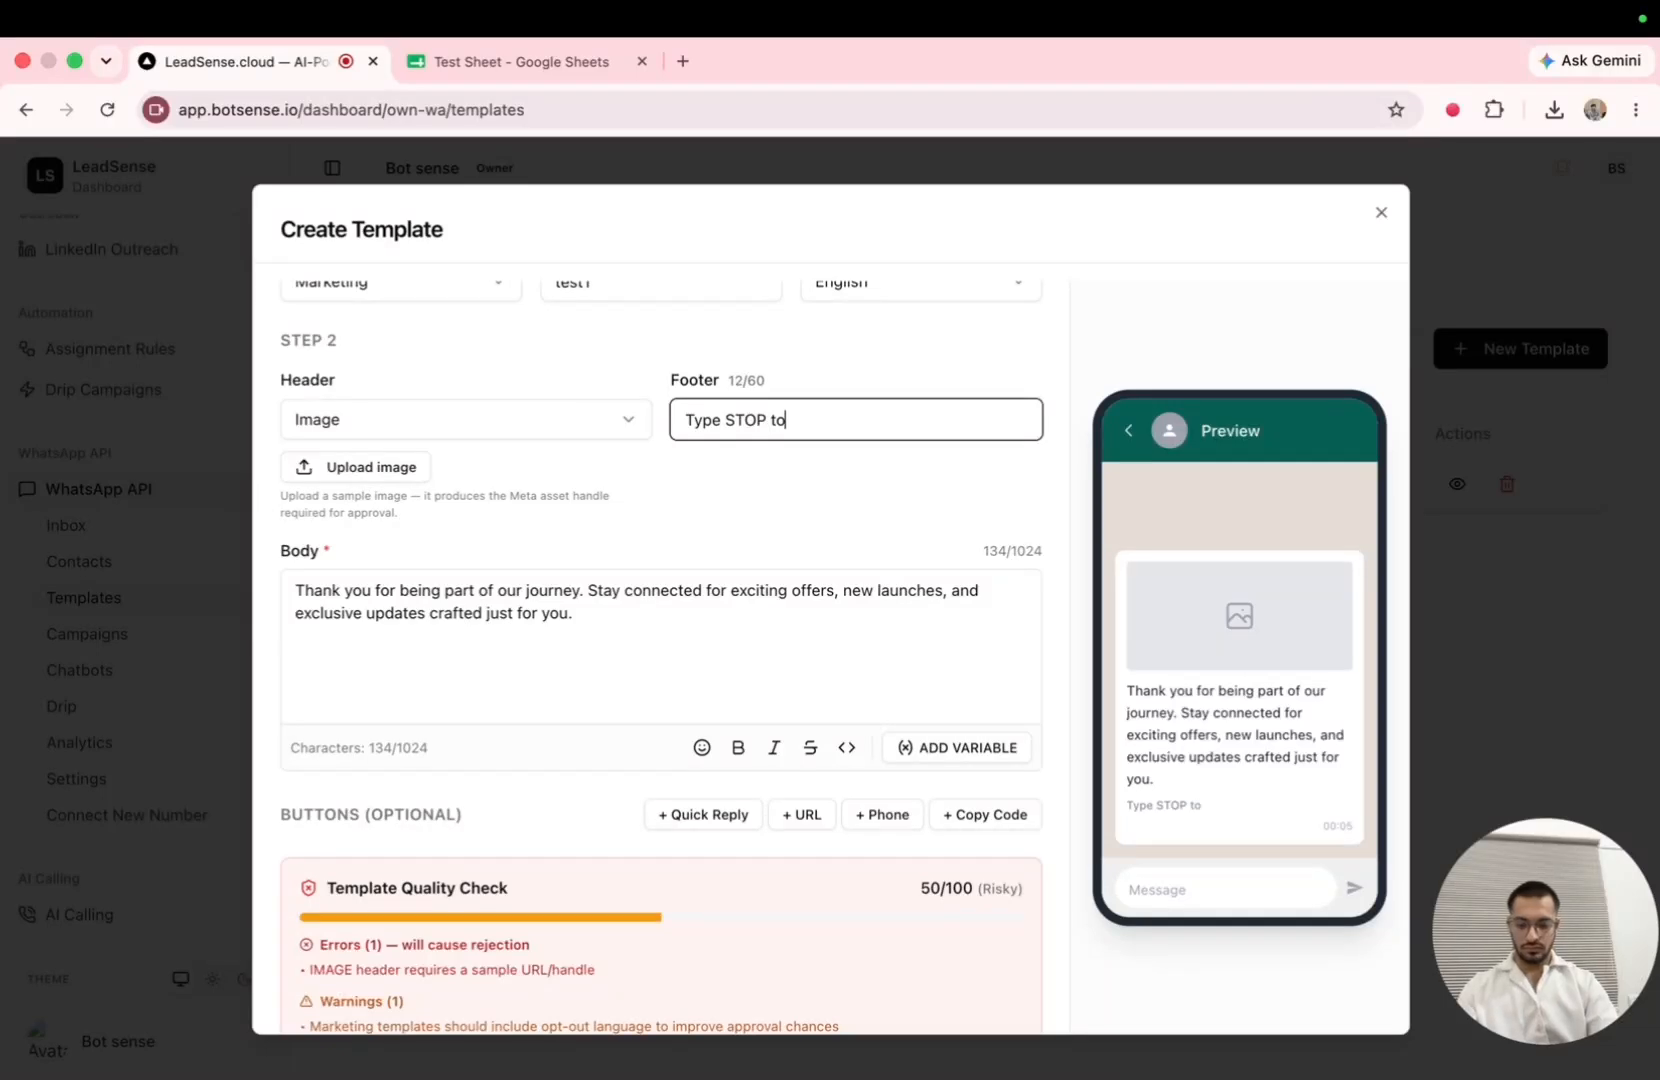
pyautogui.write(' Unsubscribe')
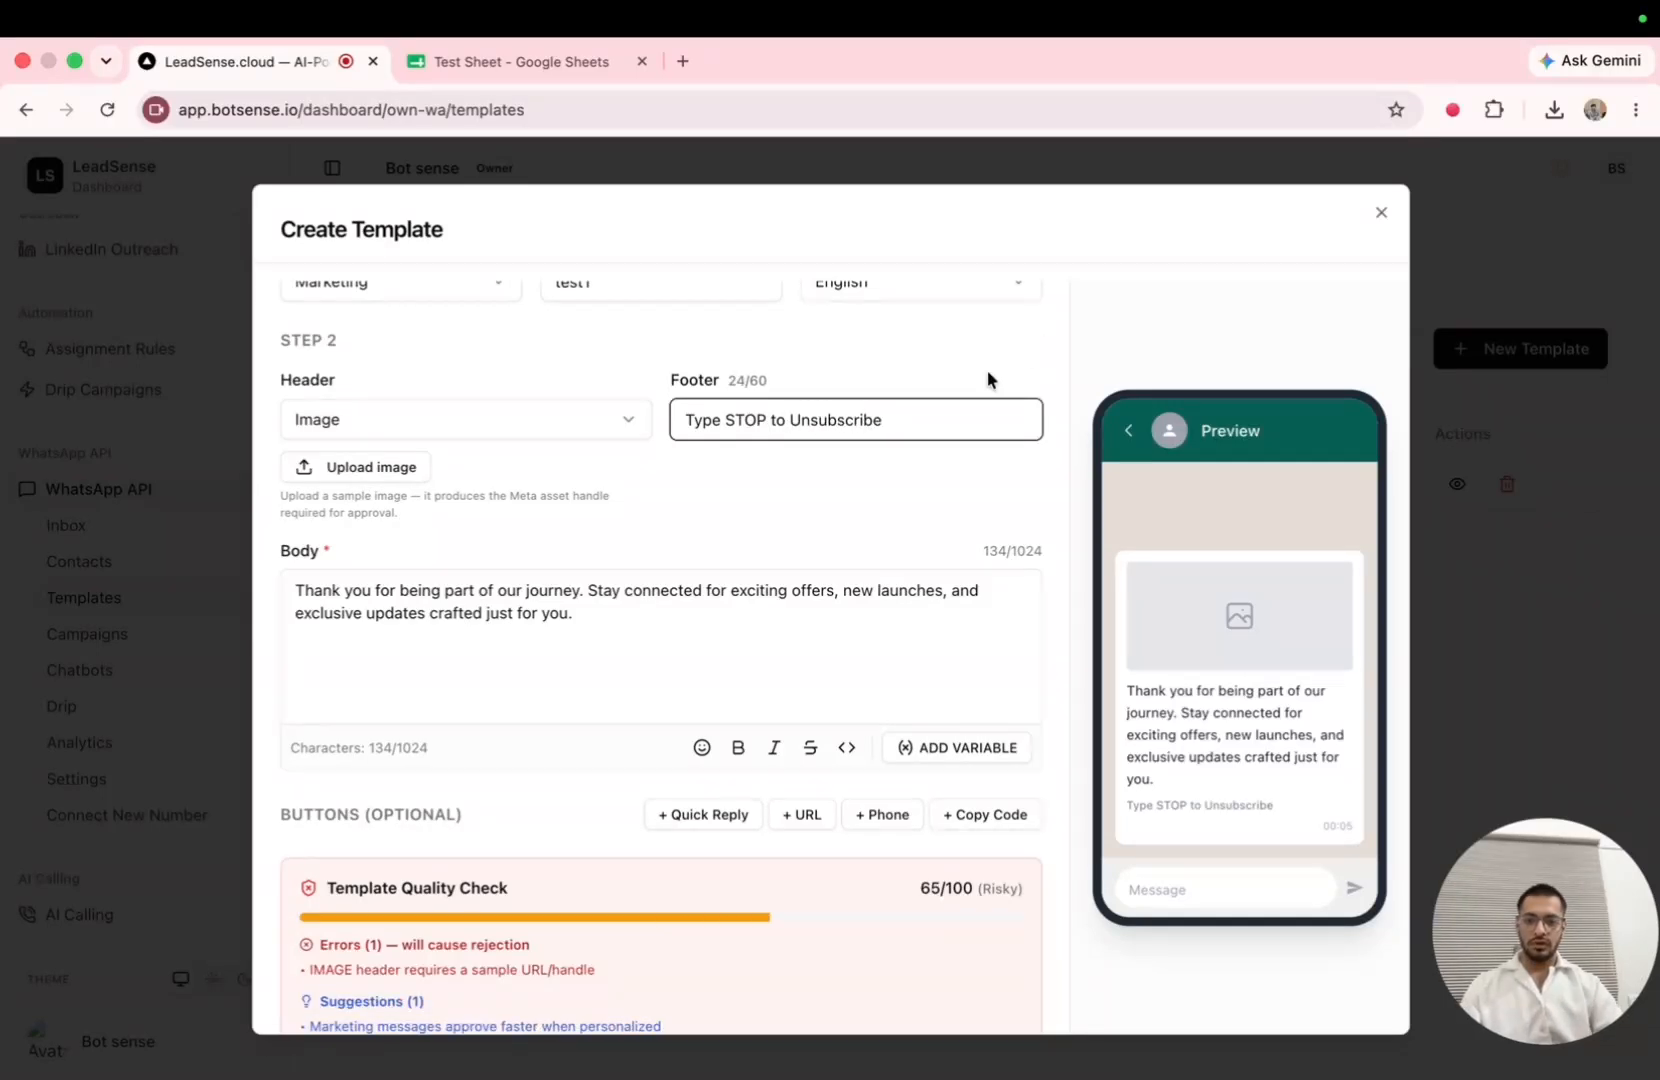
pyautogui.scroll(3, 763, 511)
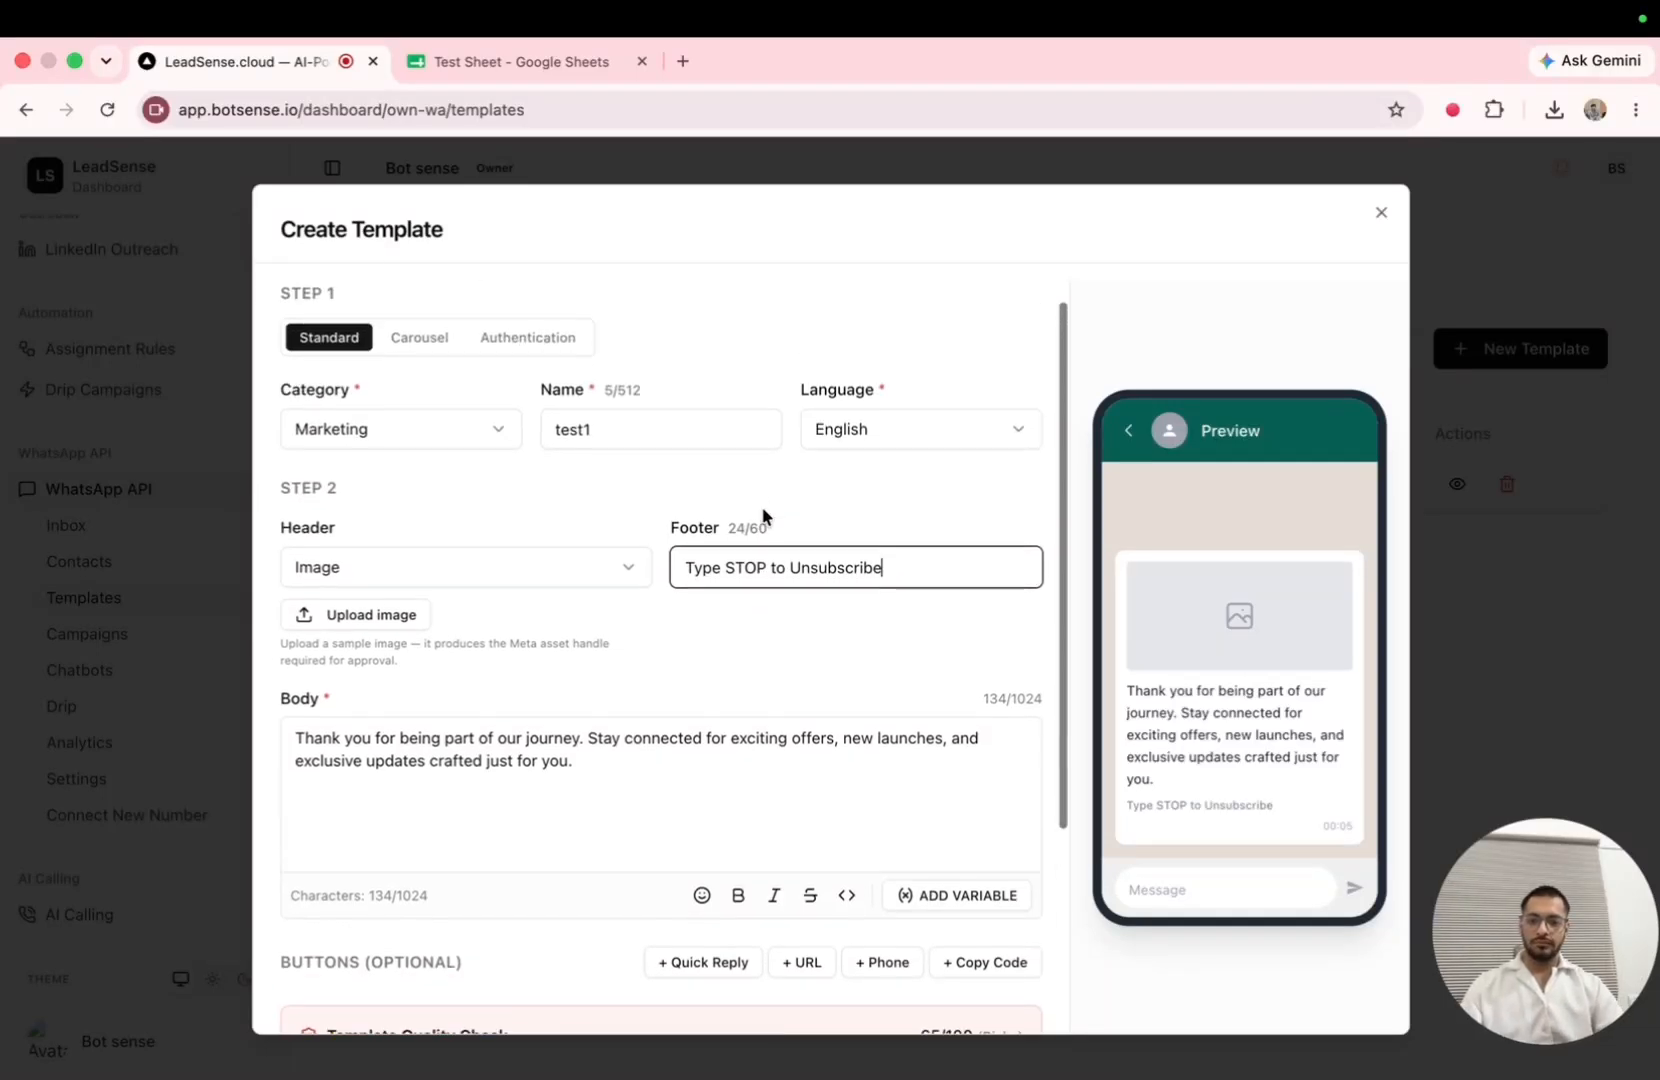
# Insert the variable {{1}} after "Thank you" in the body and give it the sample value "name".
pyautogui.scroll(-3, 638, 641)
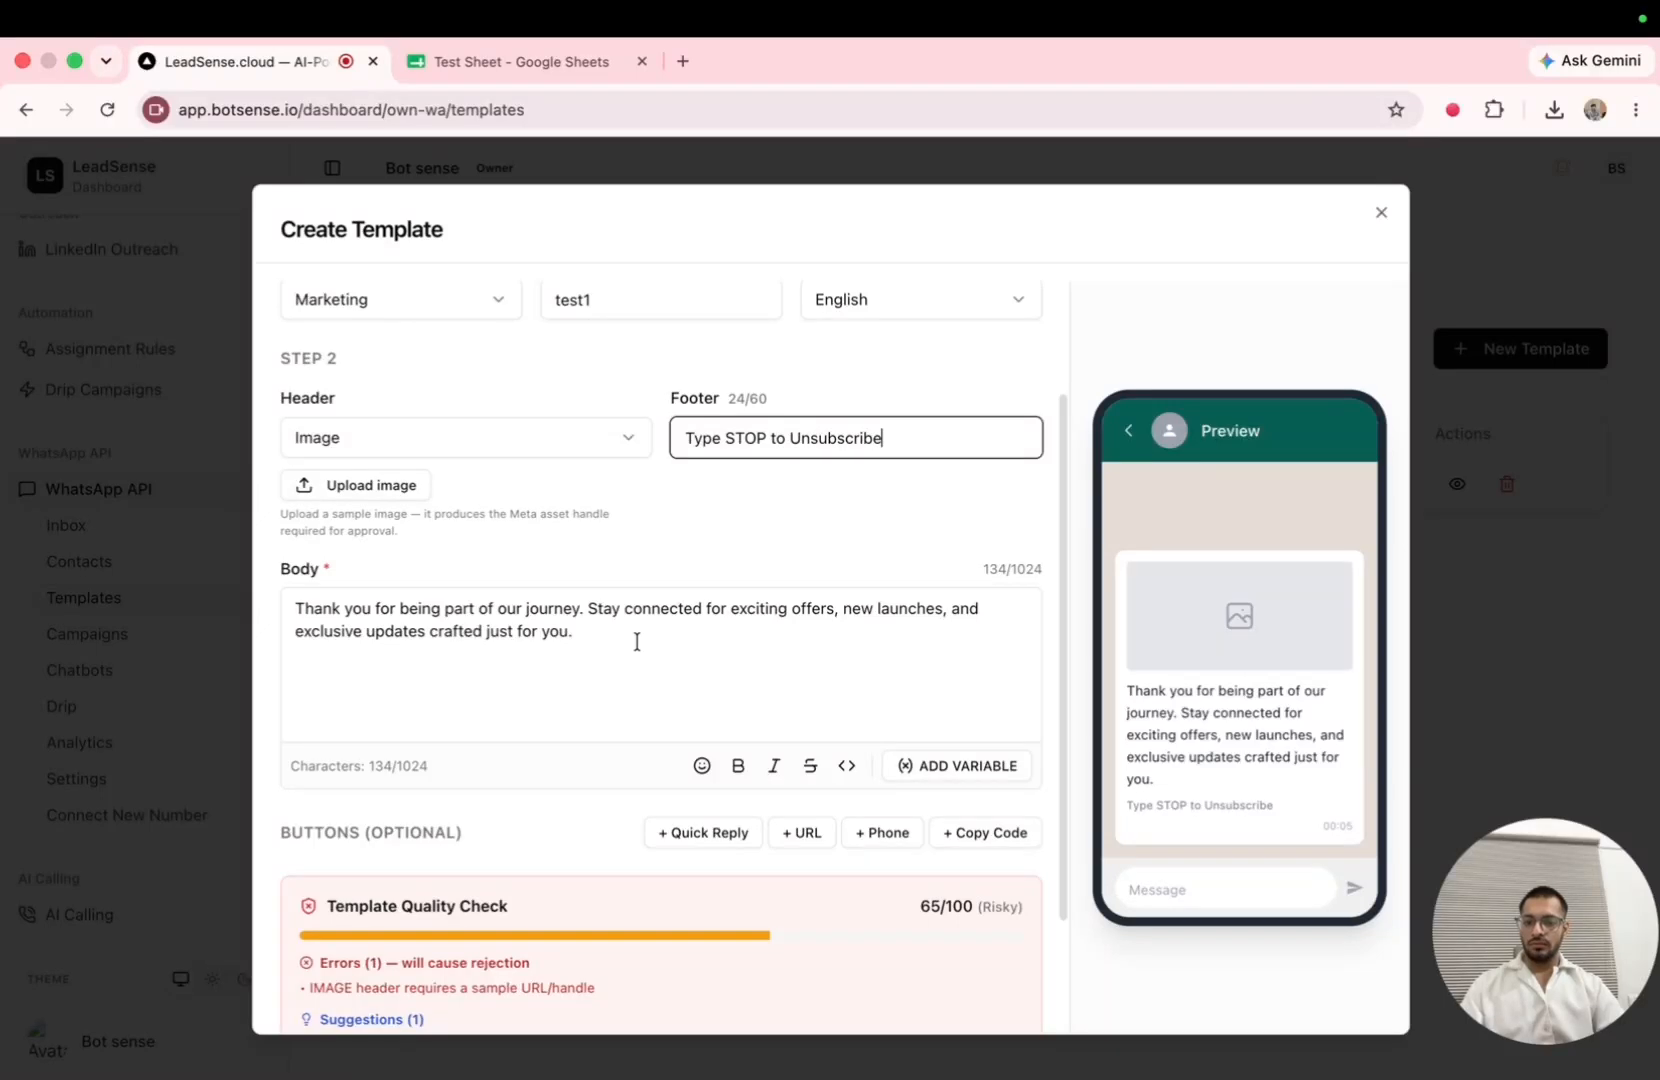
pyautogui.moveTo(295, 607); pyautogui.dragTo(677, 639)
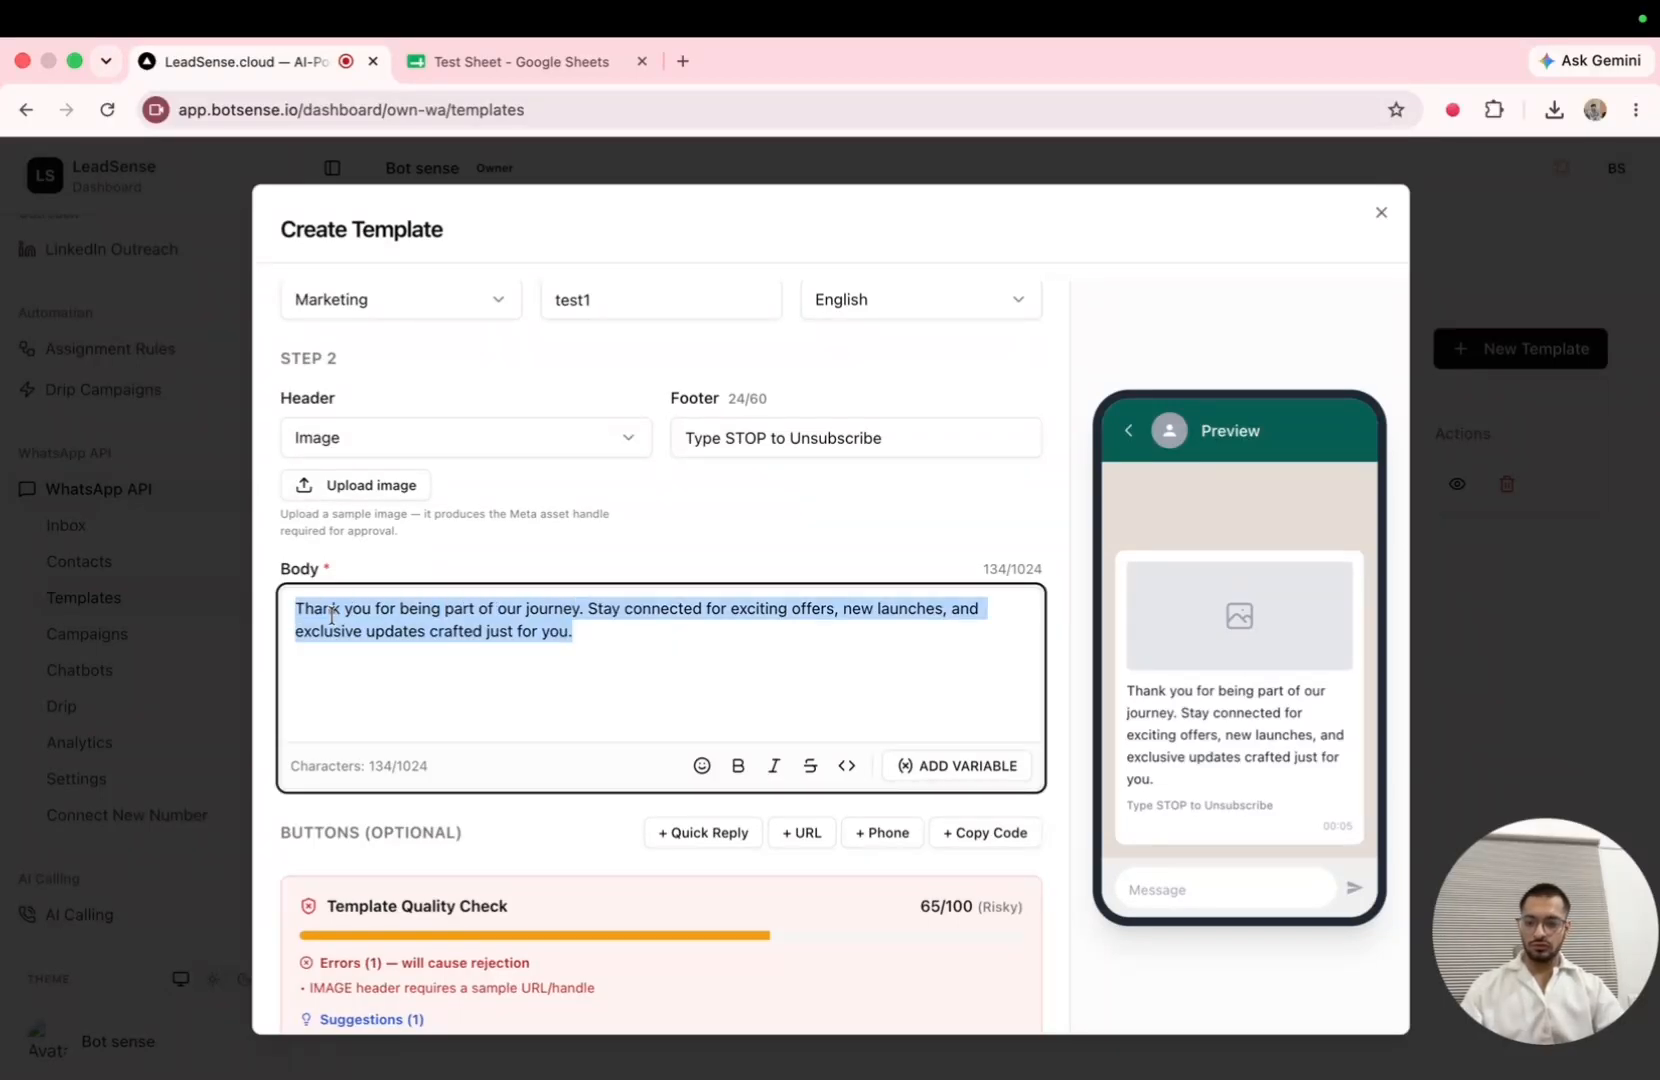
pyautogui.click(378, 607)
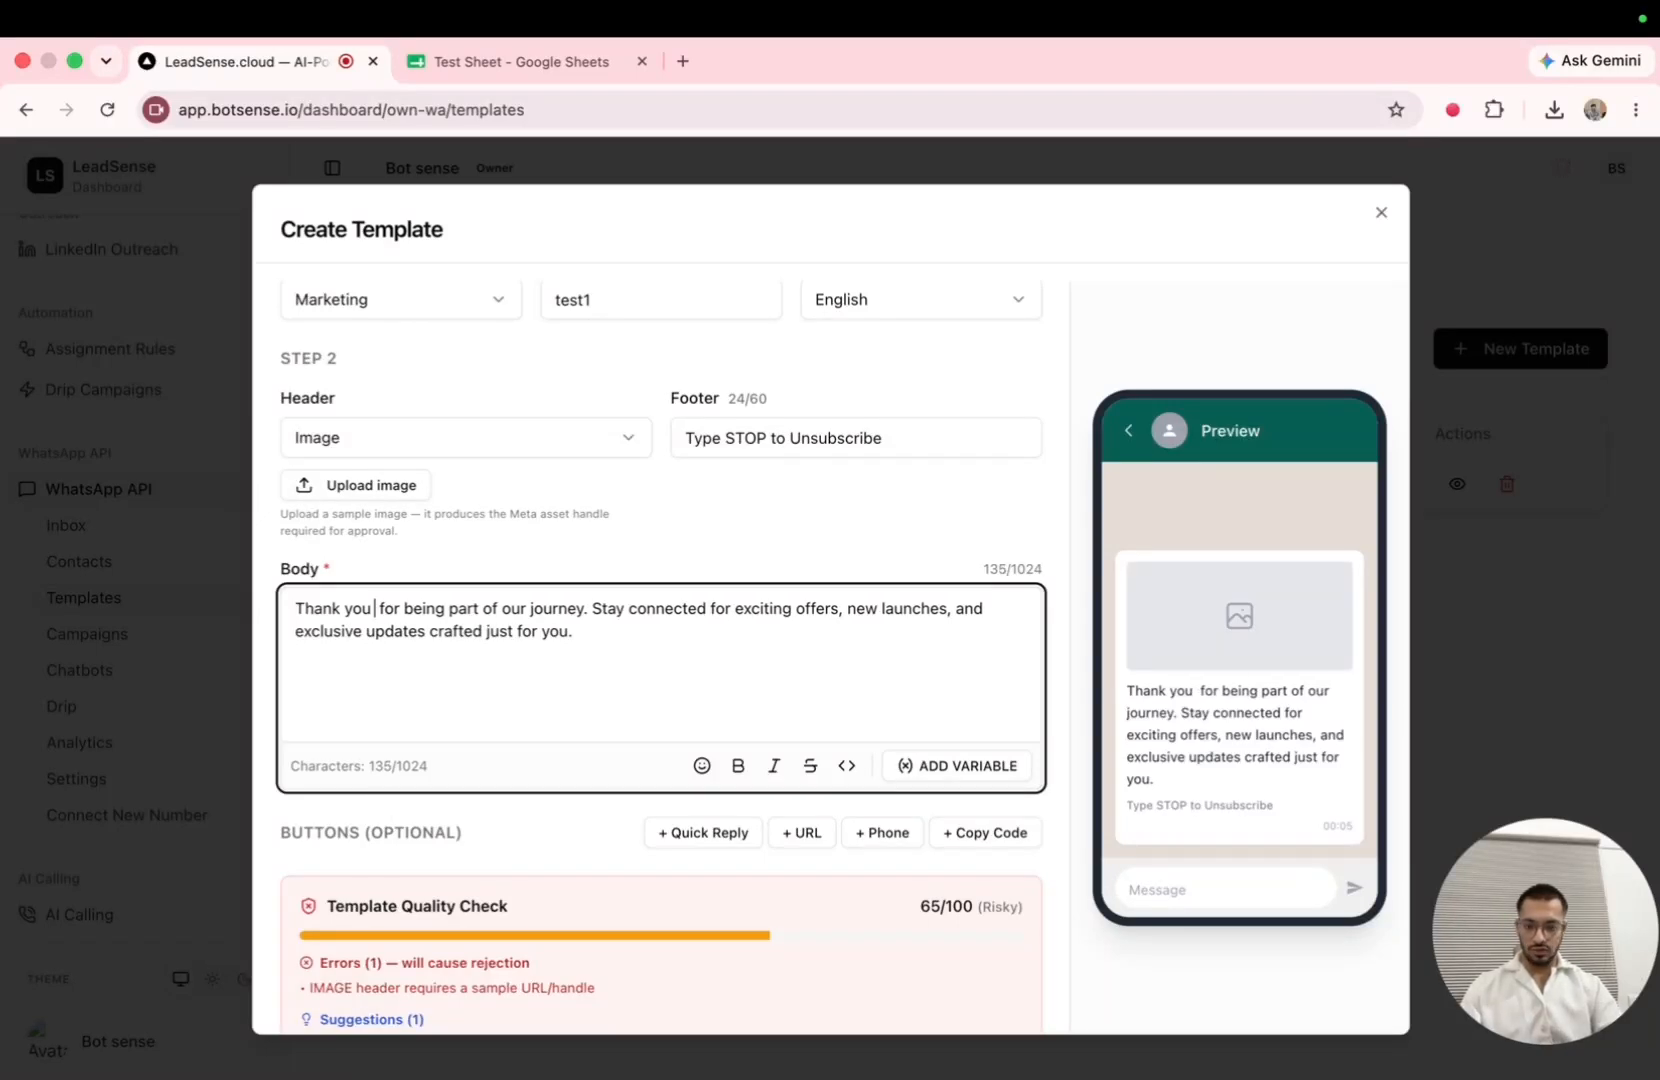
pyautogui.write('{{')
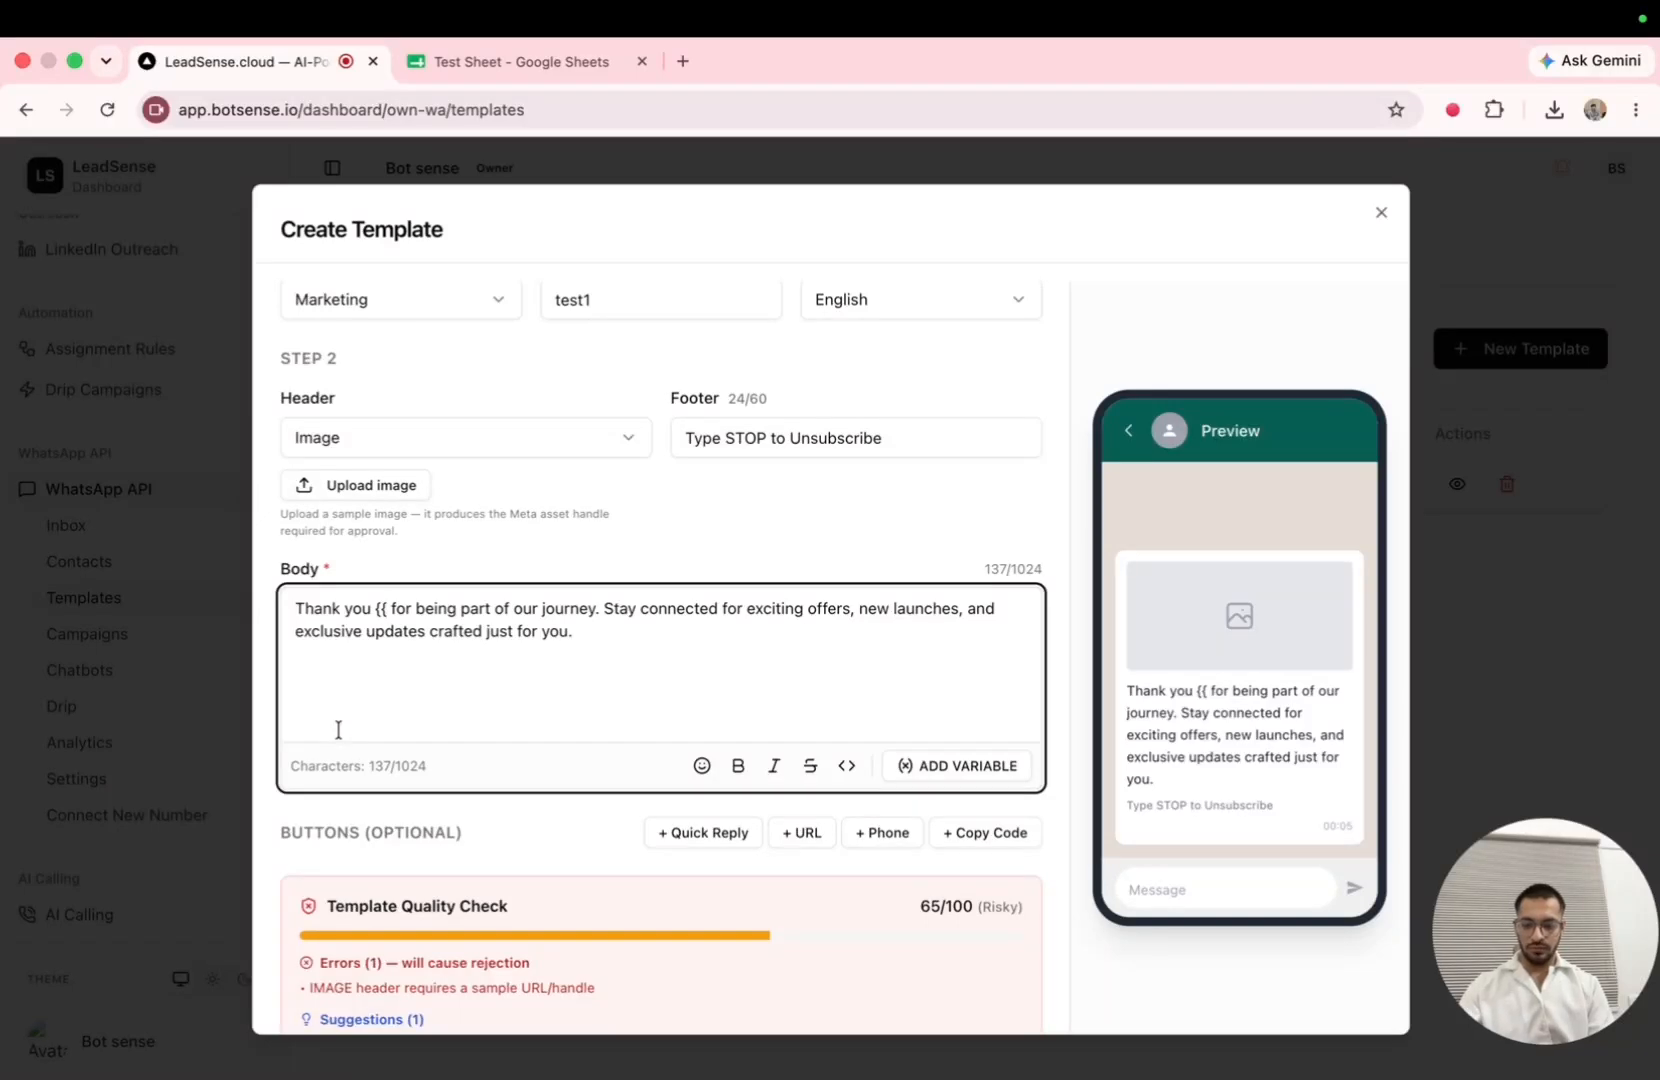
pyautogui.write('1')
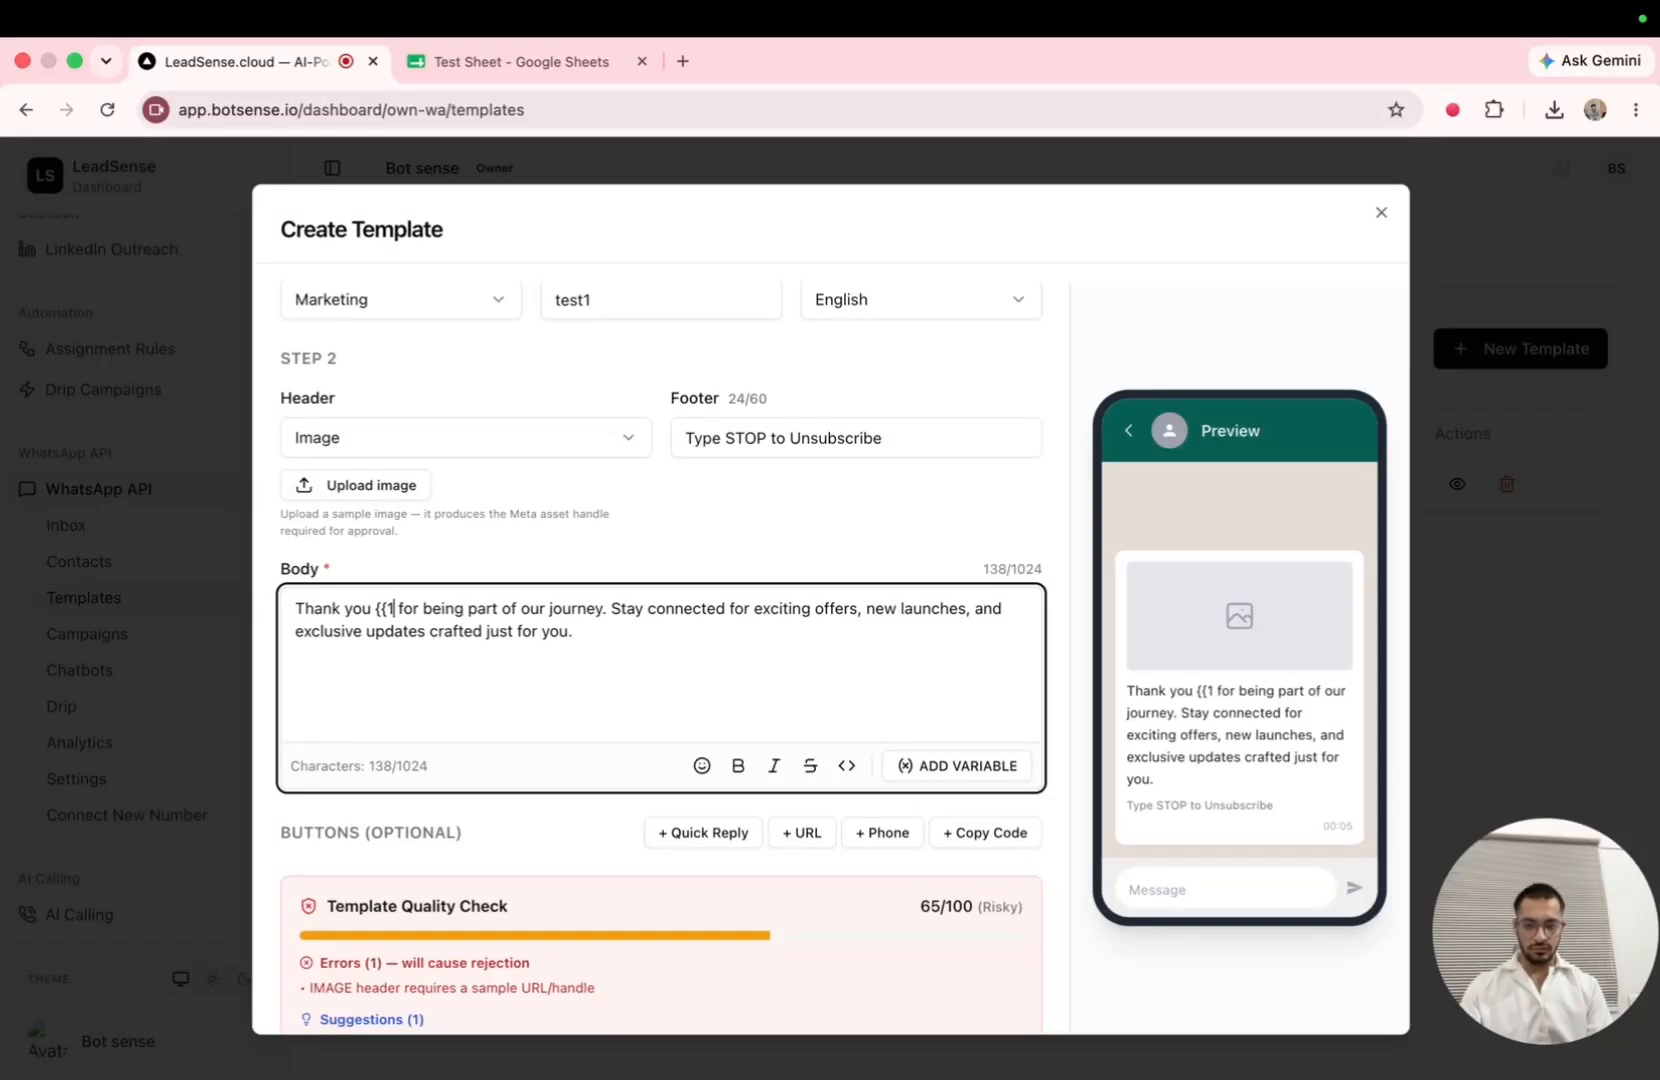
pyautogui.write('}}')
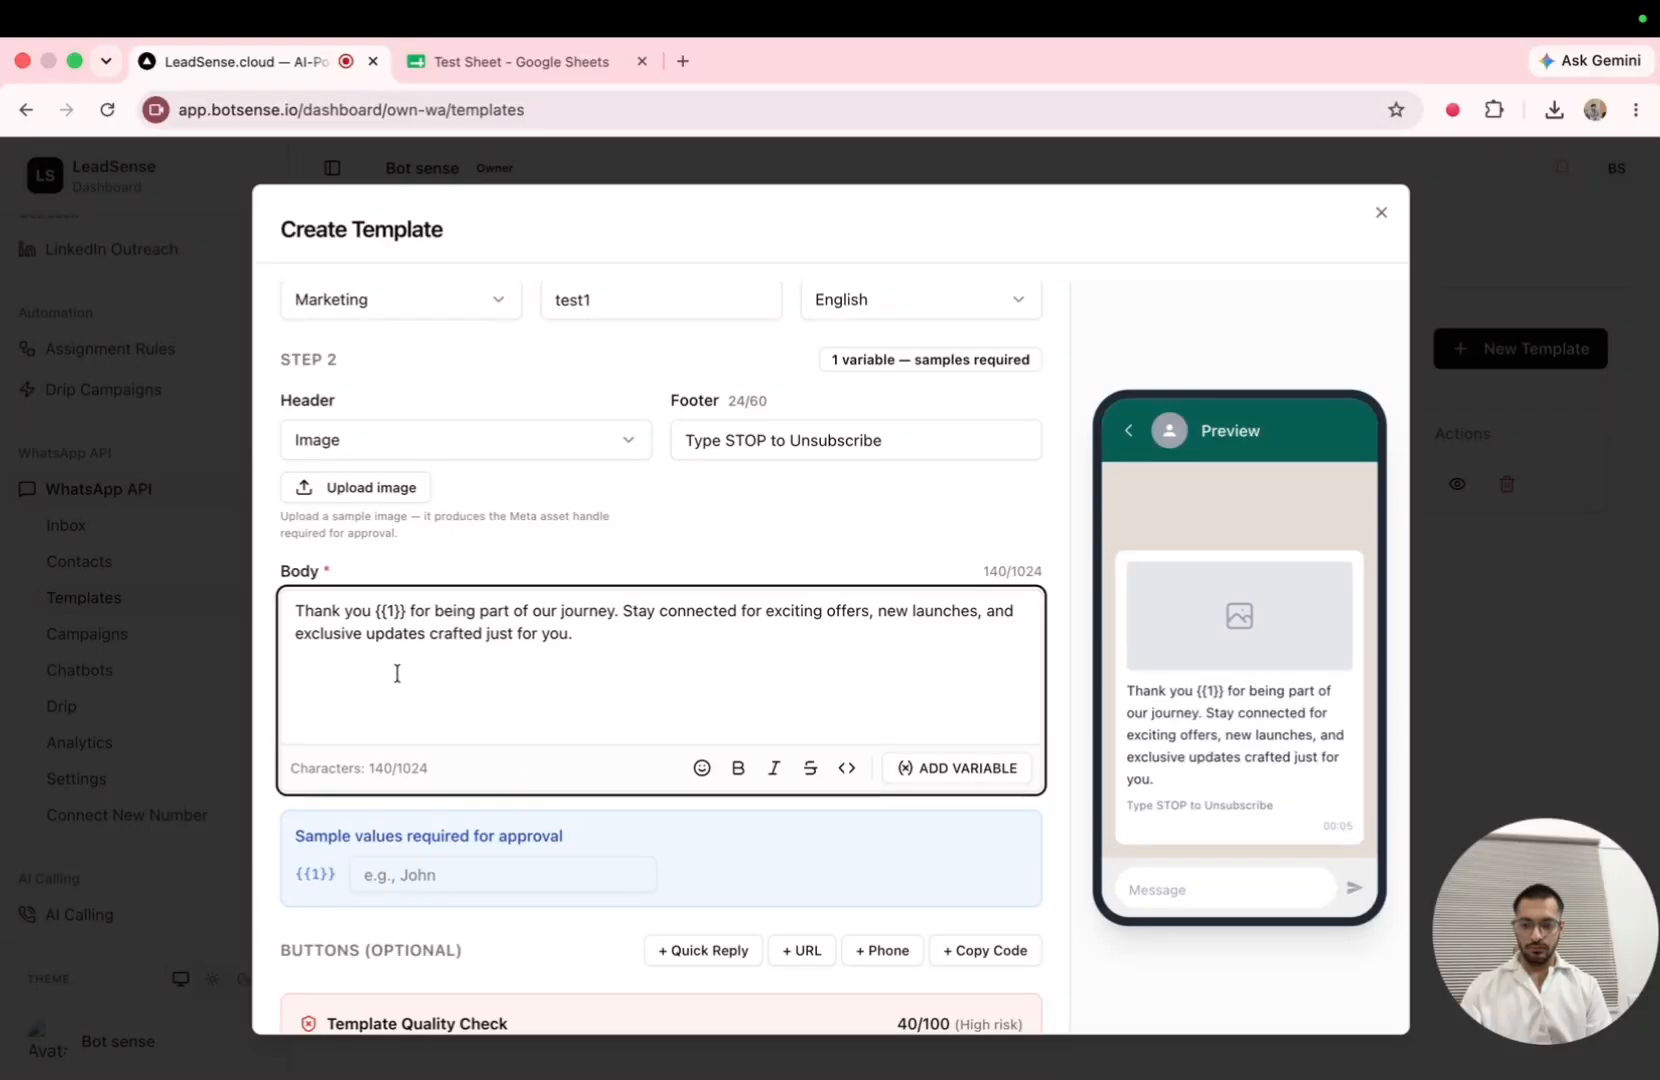
pyautogui.click(410, 880)
pyautogui.write('name')
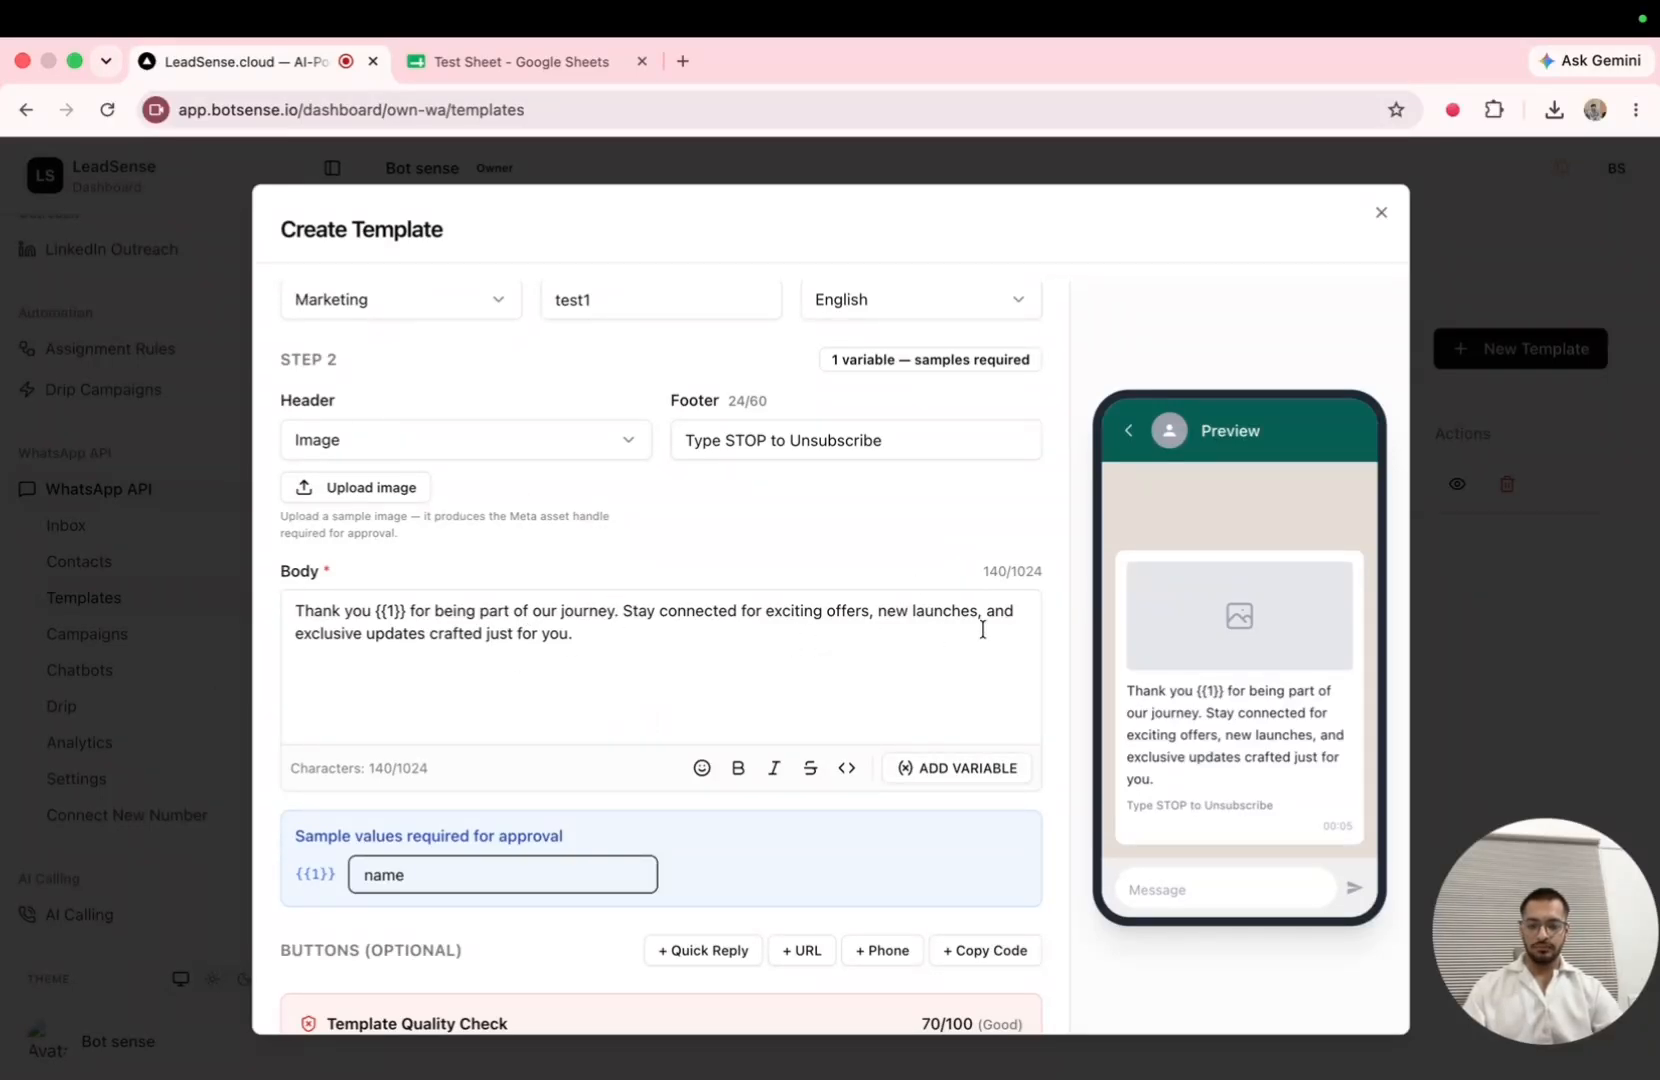
# Insert the variable {{2}} between "new launches," and "and exclusive updates" in the body text.
pyautogui.click(603, 638)
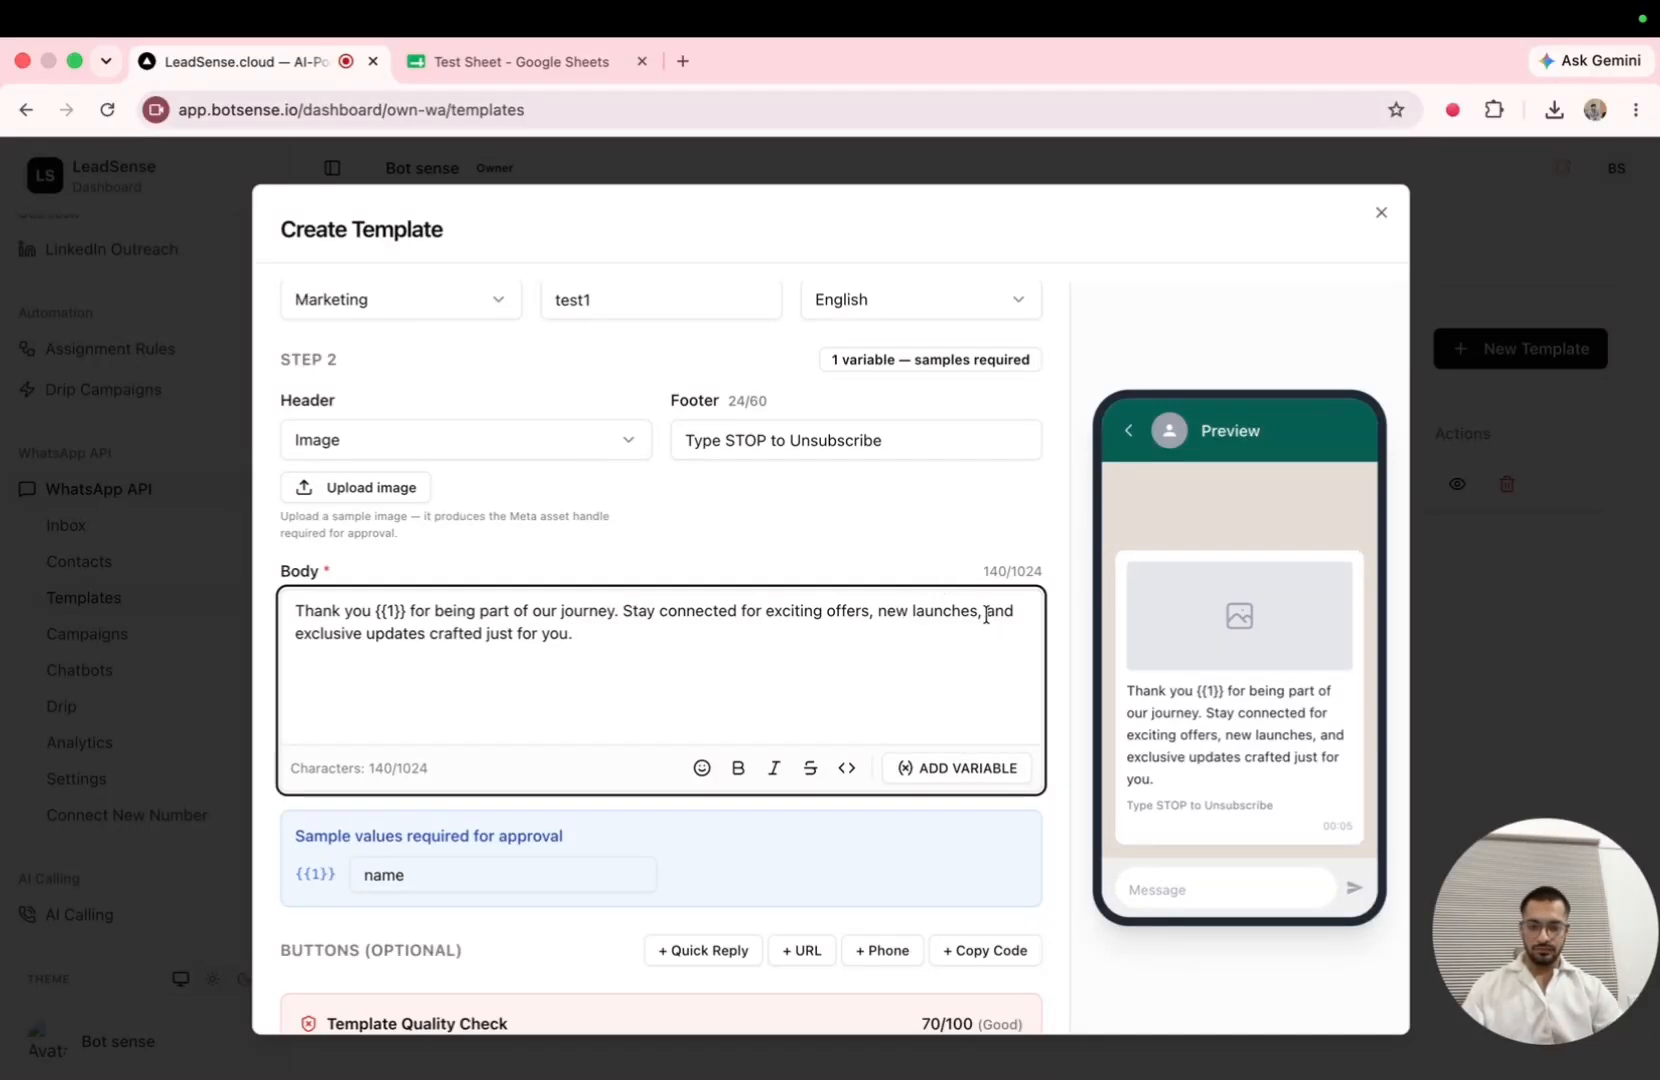
pyautogui.write('{{}}')
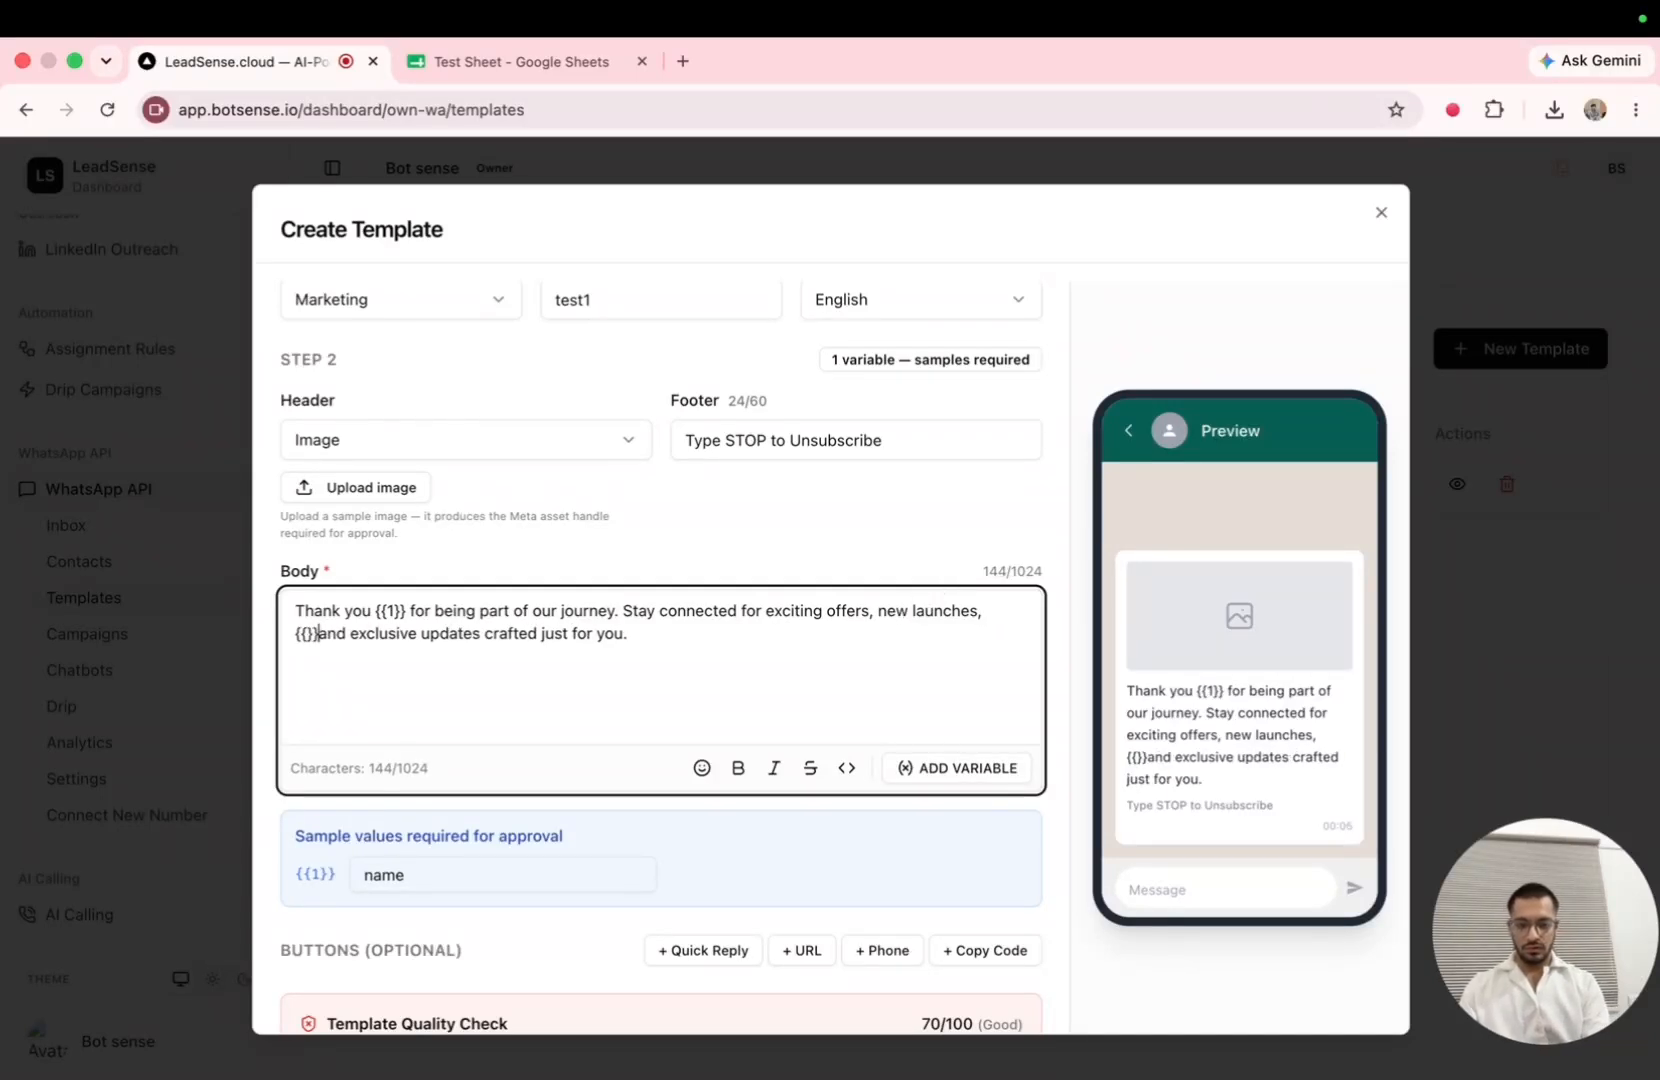
pyautogui.press('Right')
pyautogui.press('Right')
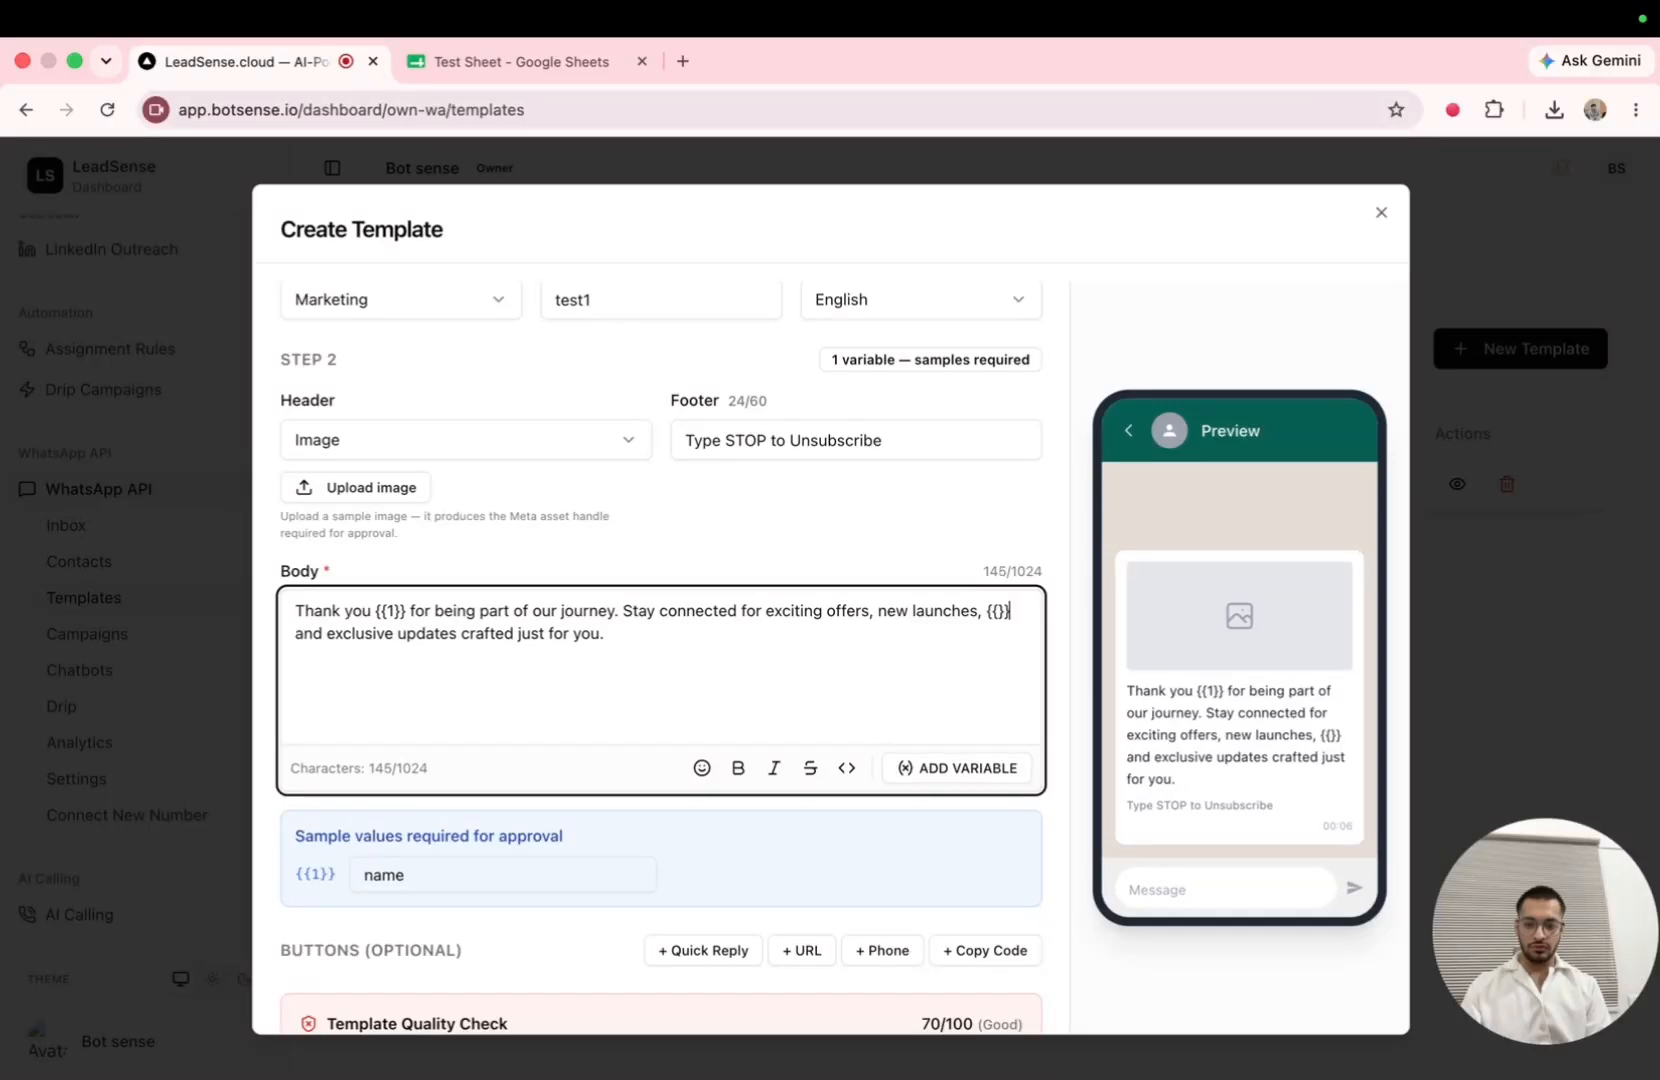
pyautogui.click(999, 611)
pyautogui.write('2')
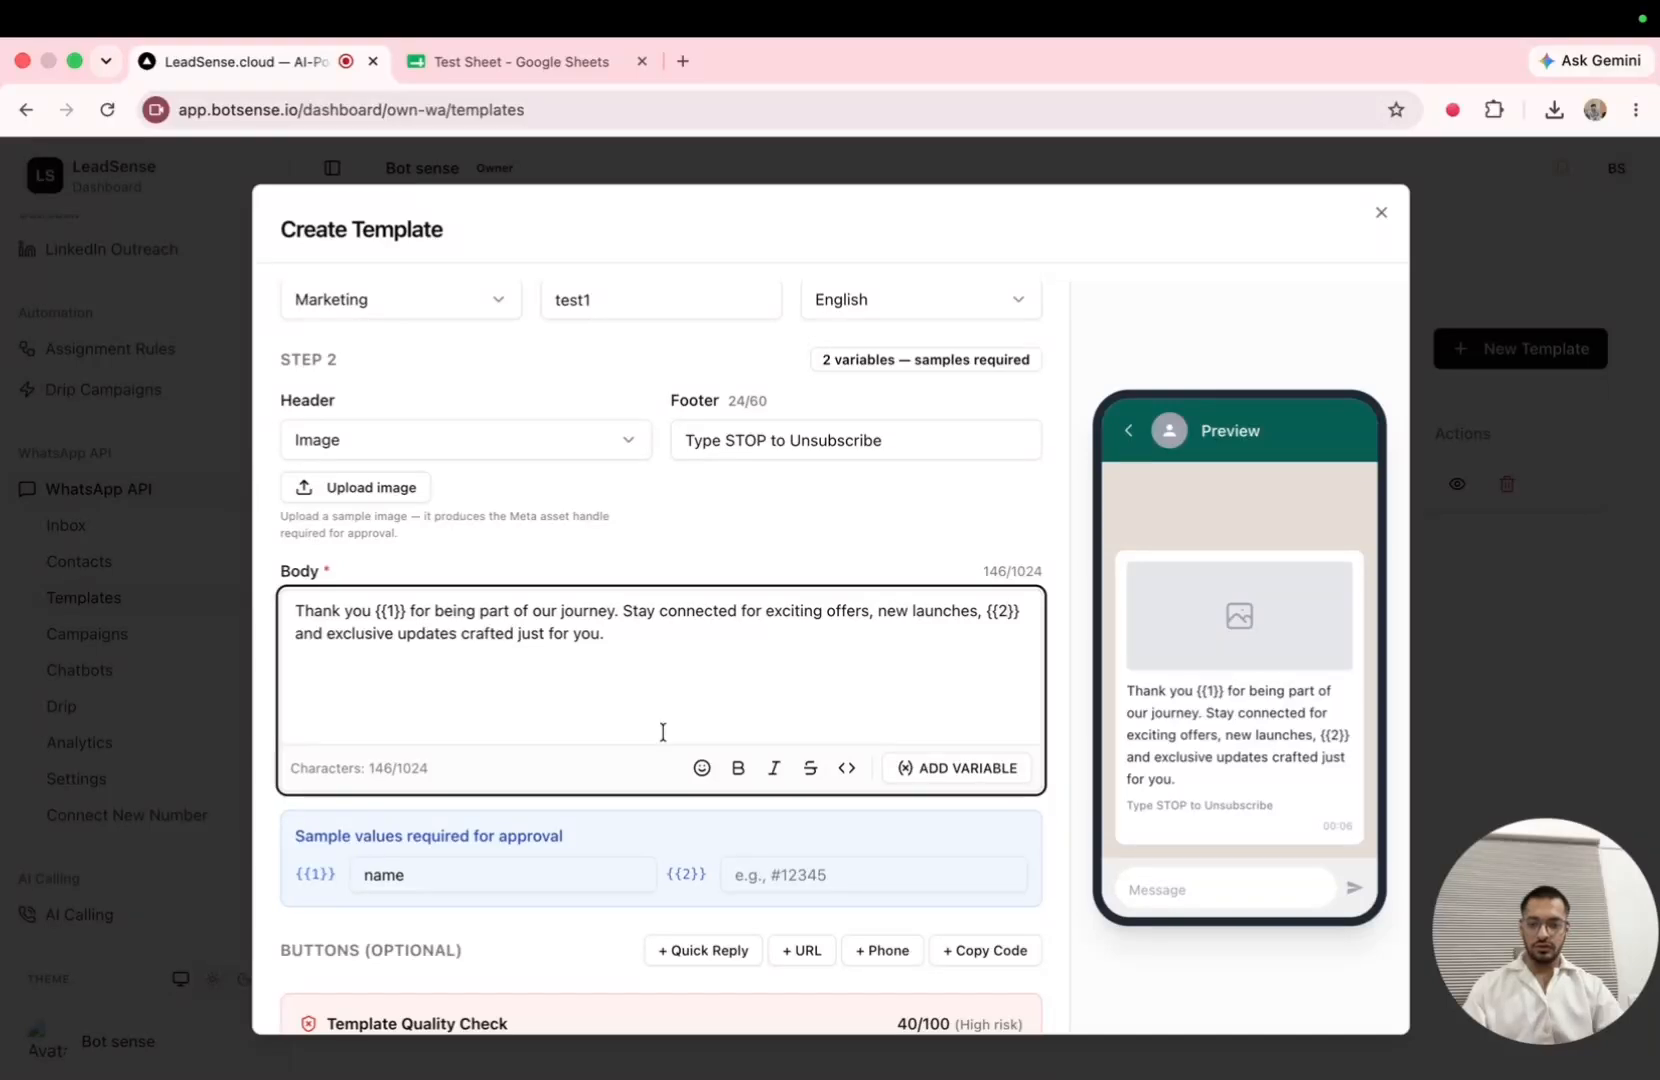
# Give the variable {{2}} the sample value "serivice /product".
pyautogui.scroll(-2, 661, 729)
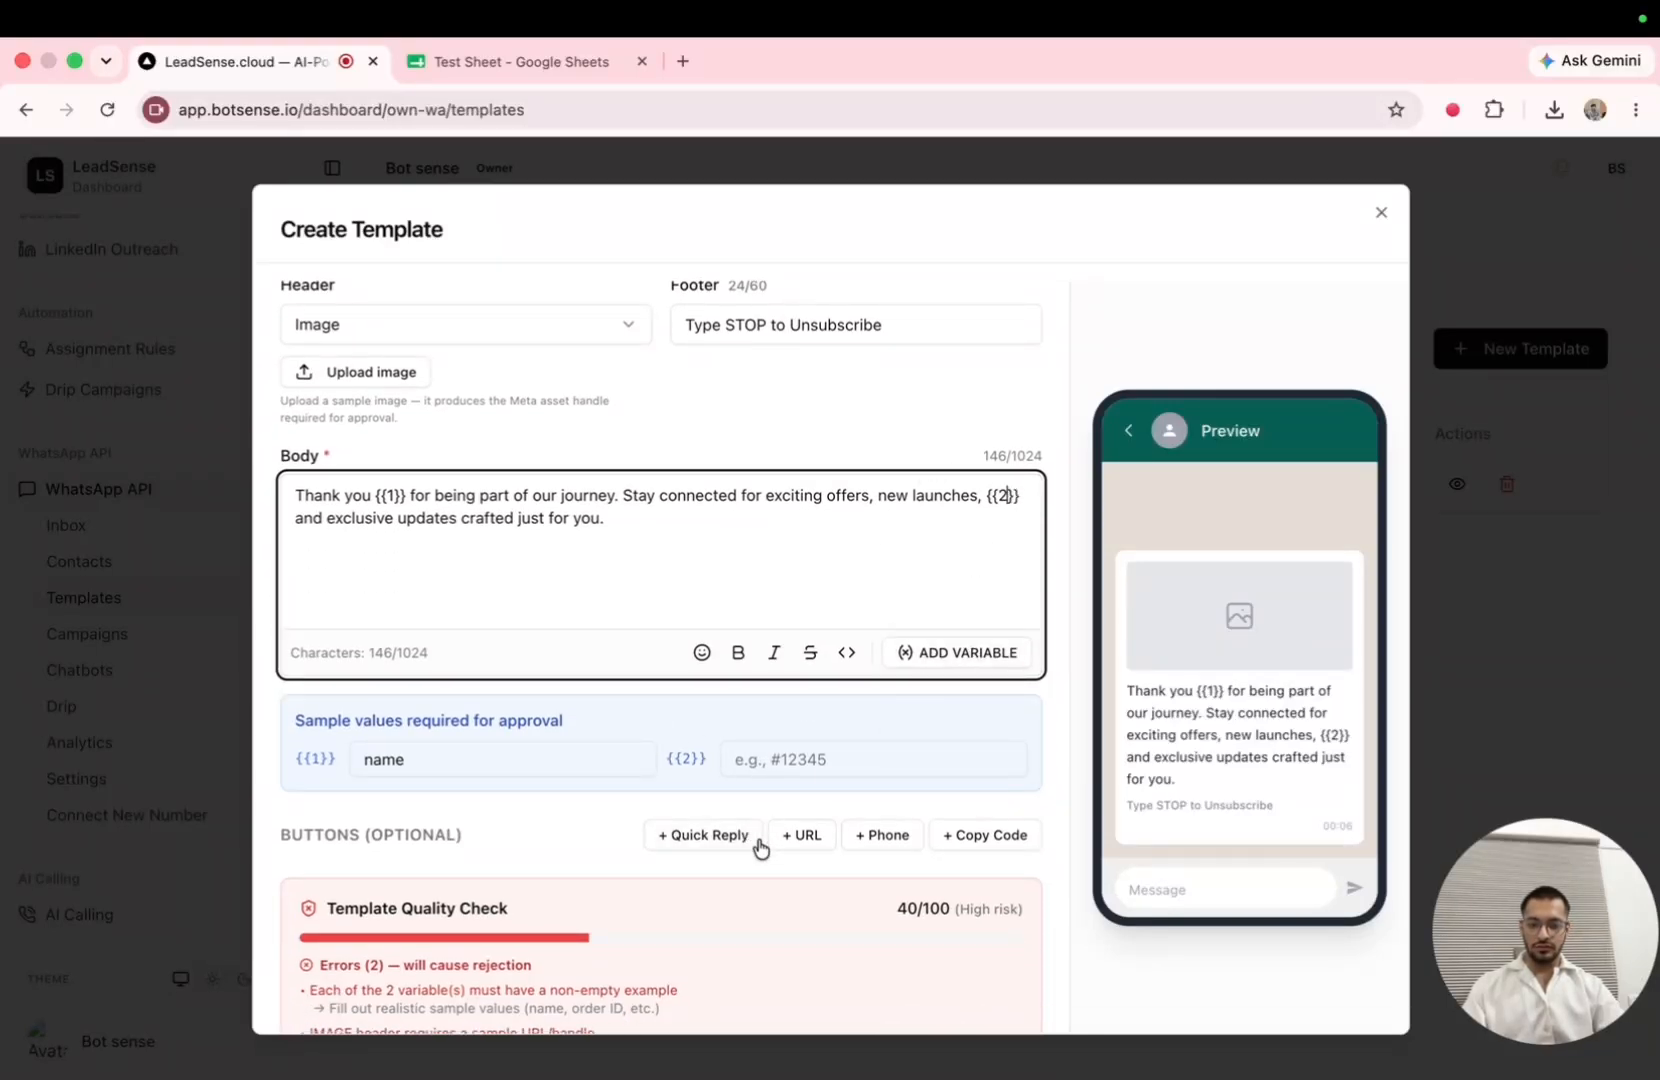
pyautogui.moveTo(324, 908); pyautogui.dragTo(463, 906)
pyautogui.click(463, 906)
pyautogui.click(767, 756)
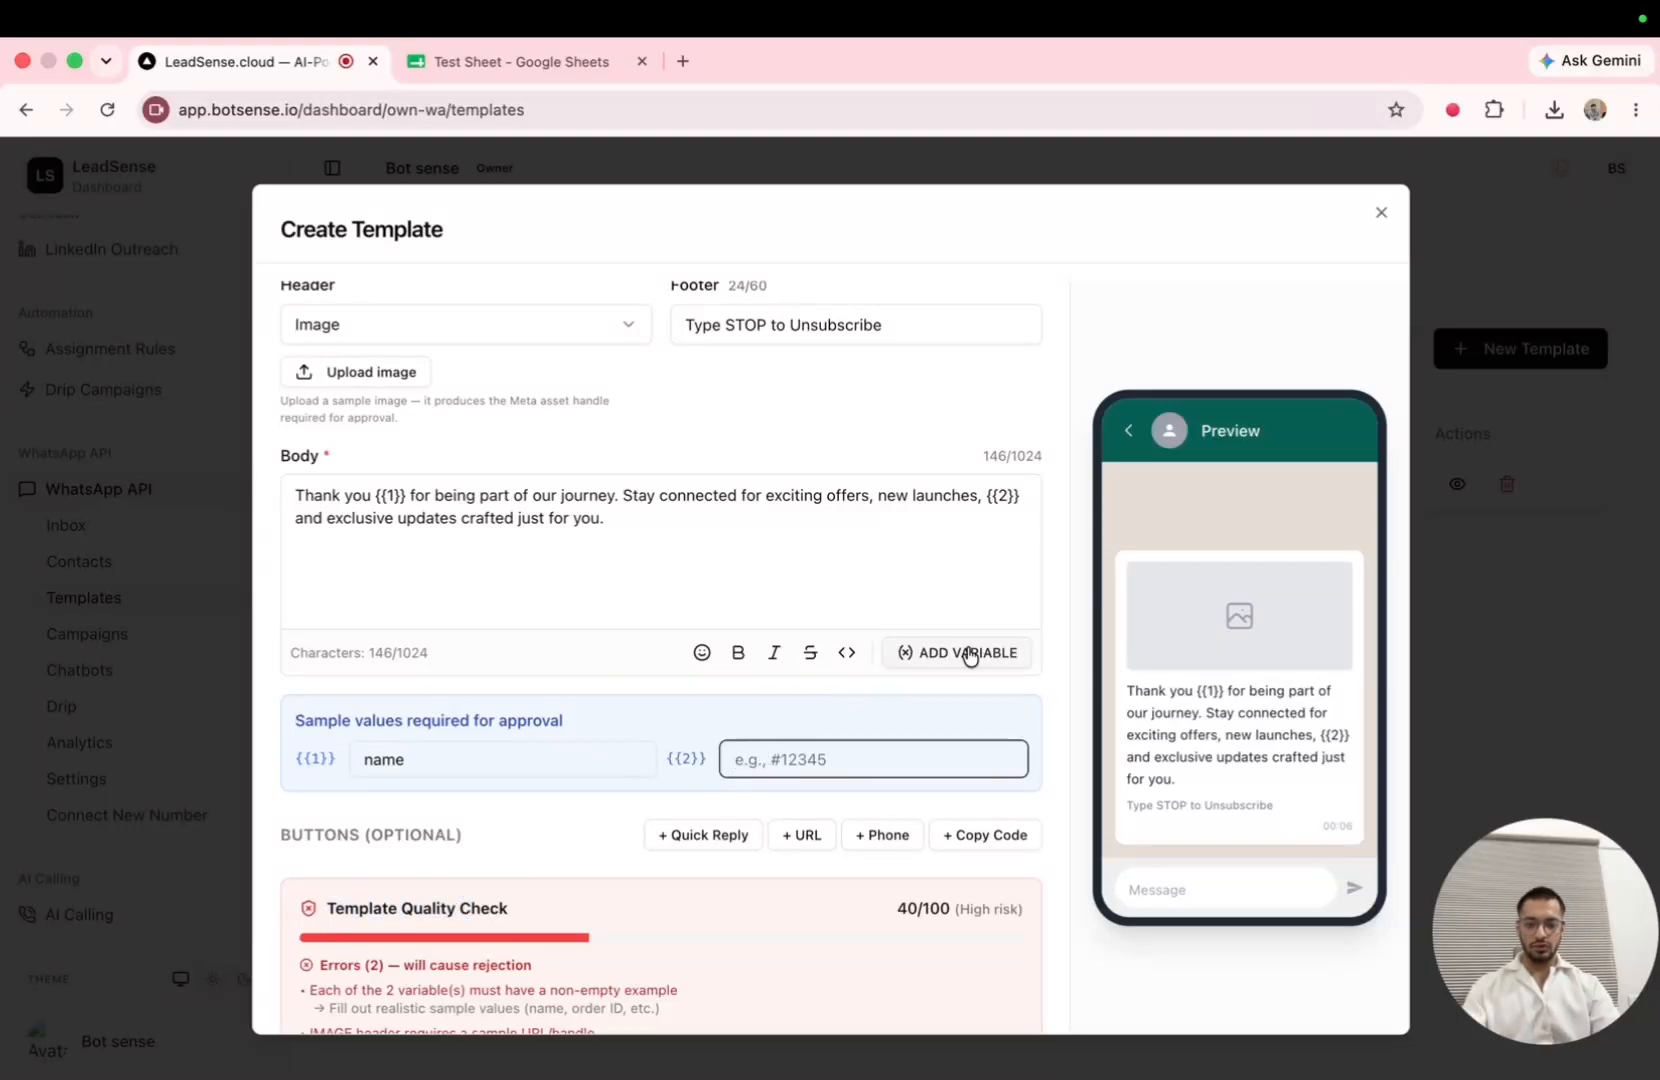
pyautogui.write('sd')
pyautogui.press('BackSpace')
pyautogui.press('BackSpace')
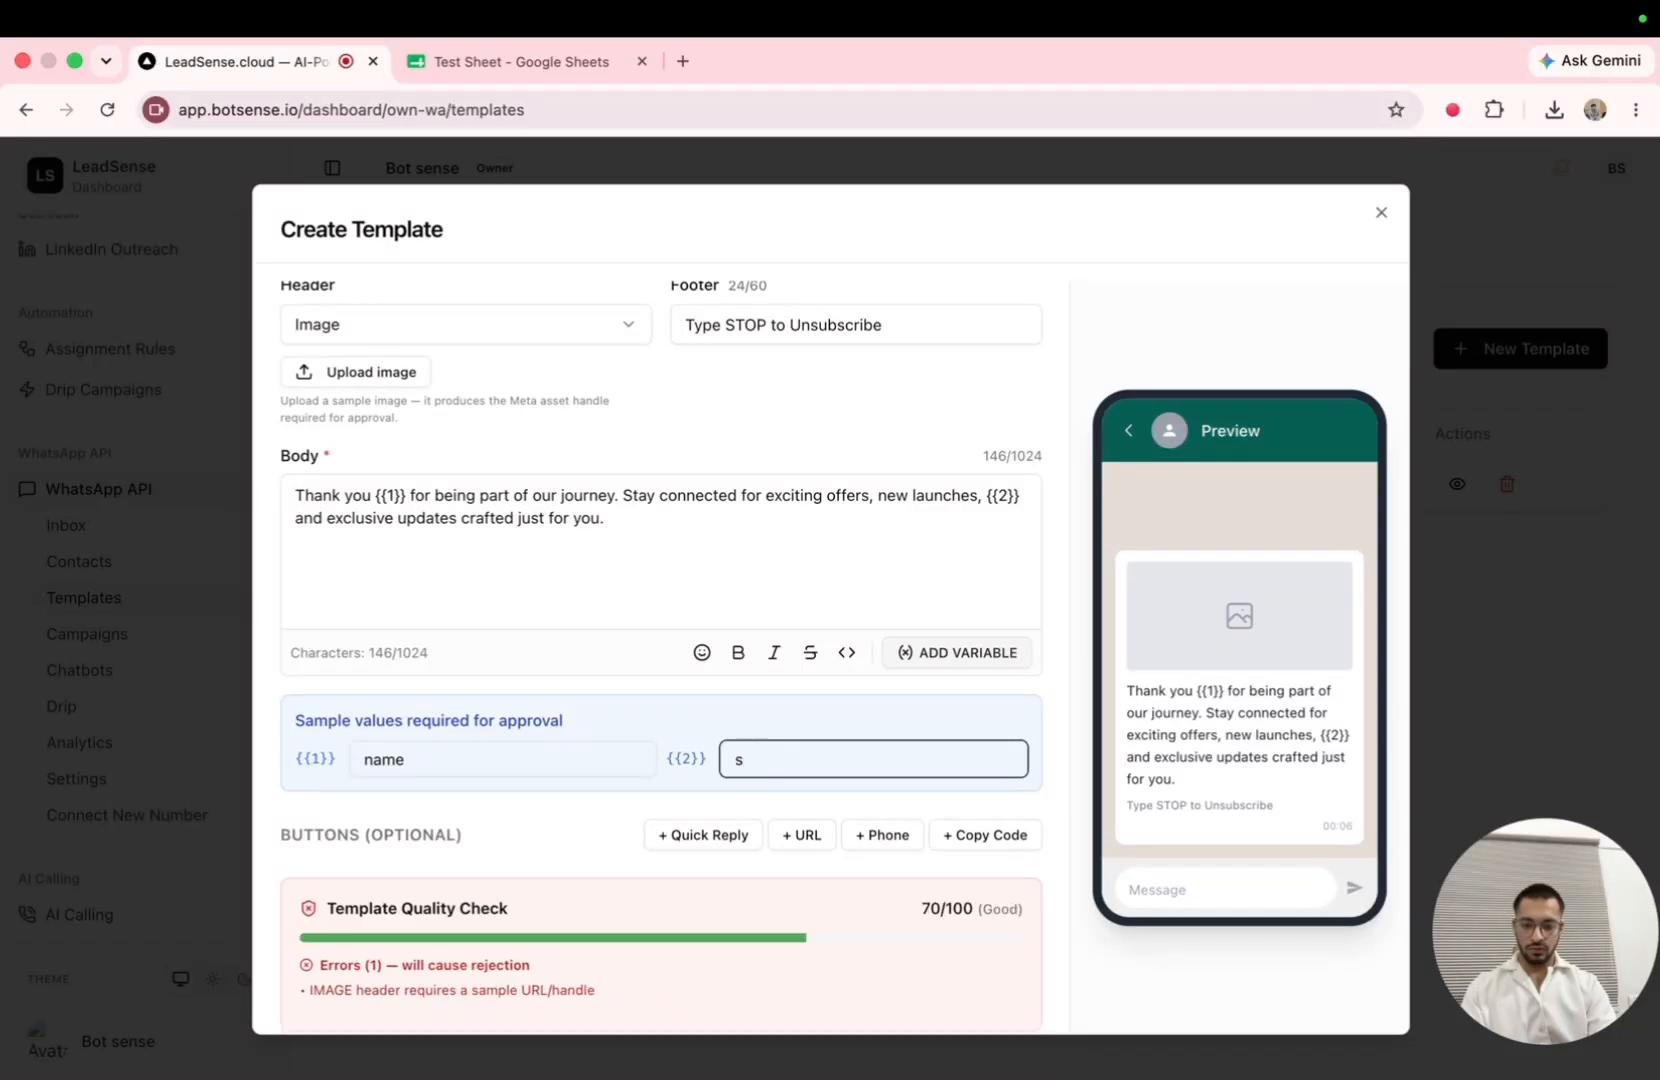
pyautogui.write('seri')
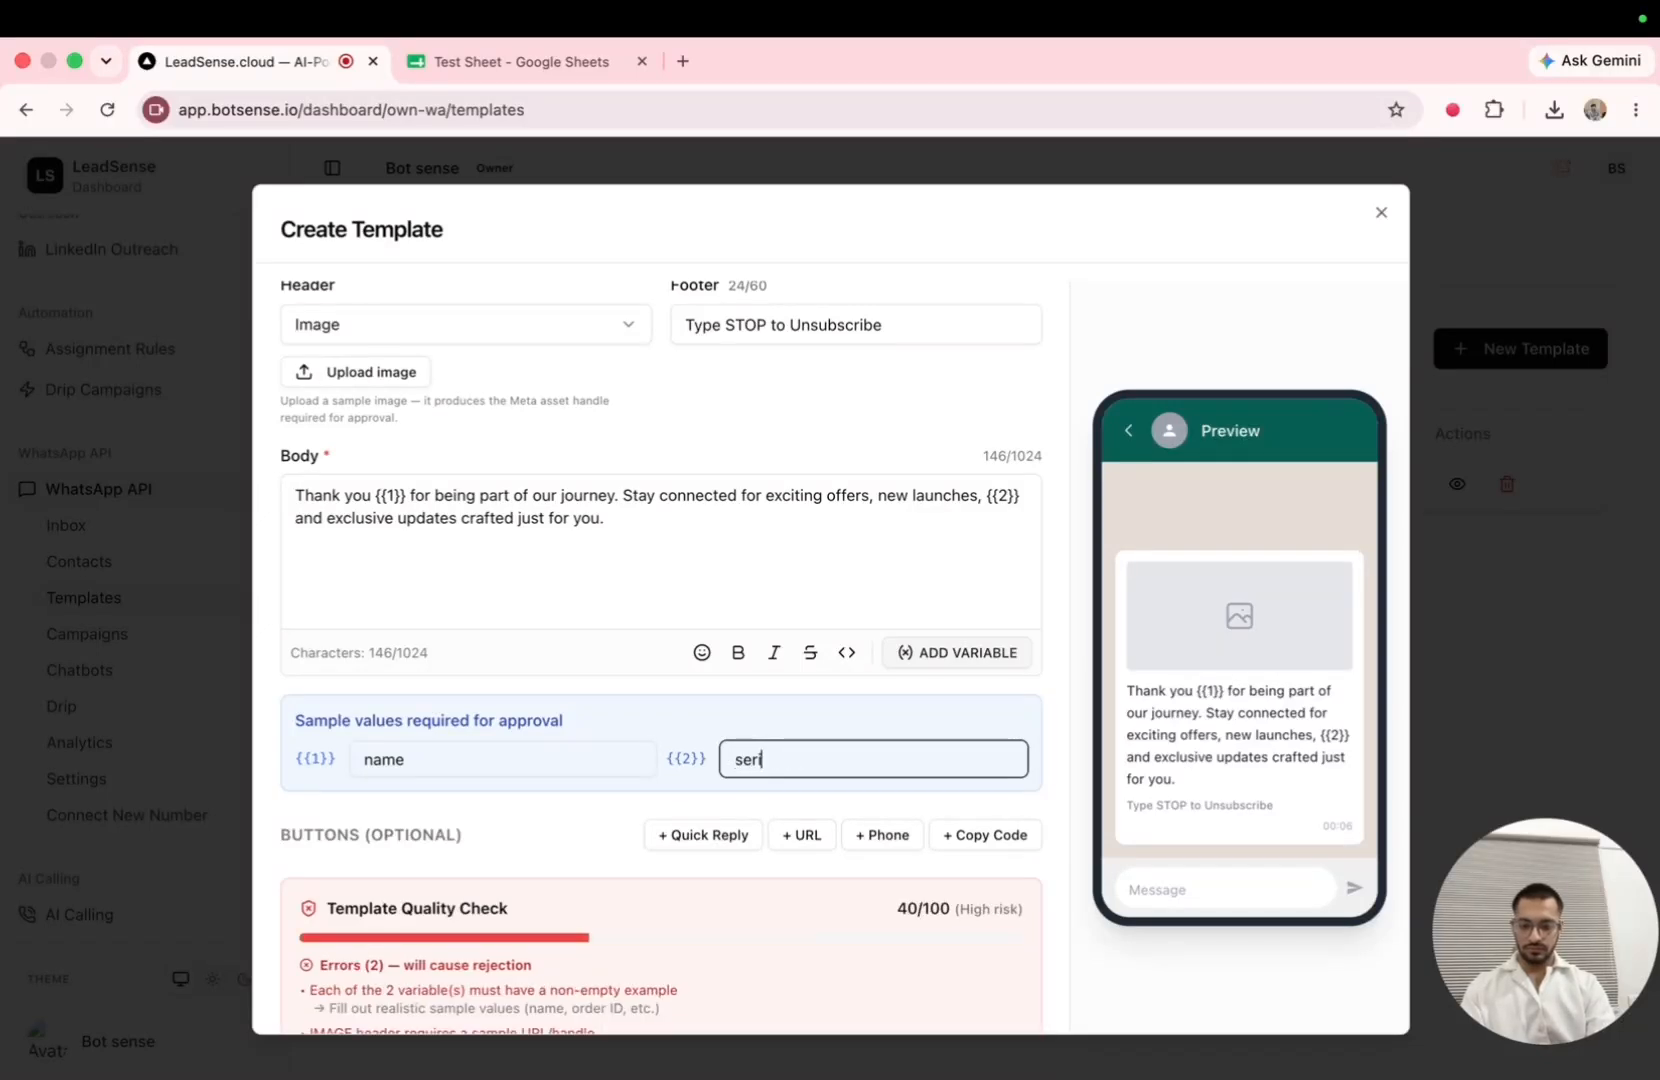
pyautogui.write('vice/pr')
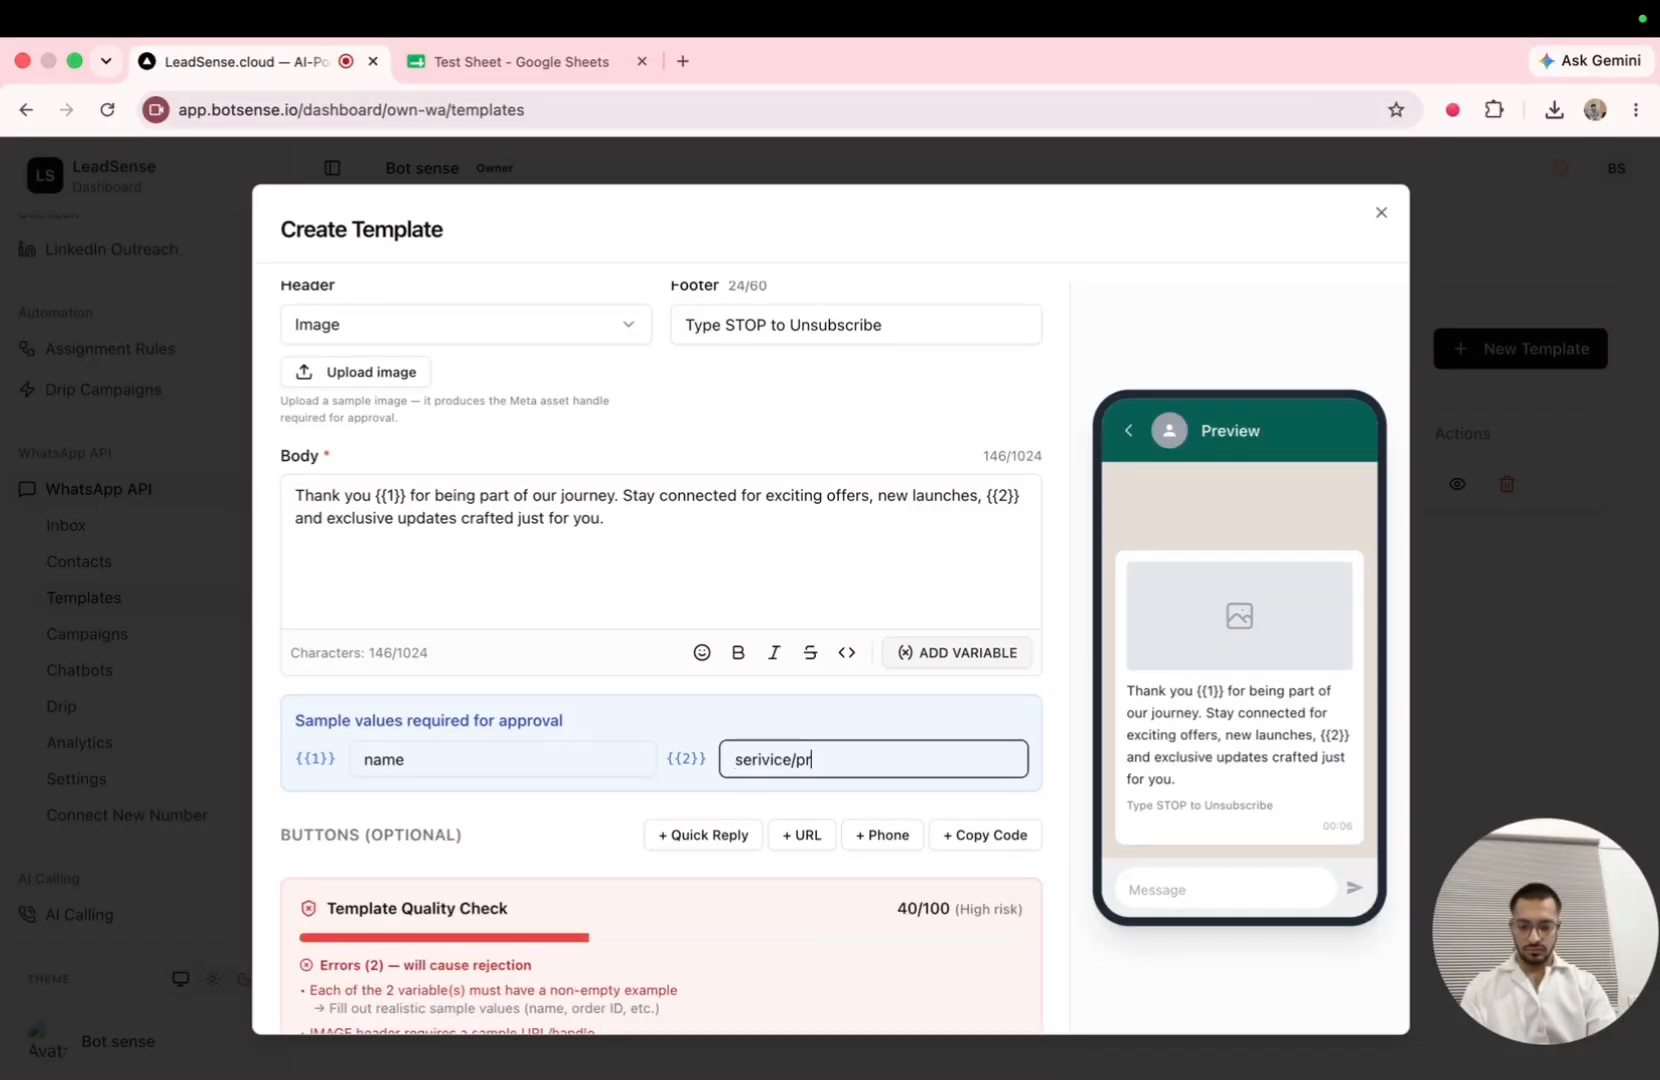
pyautogui.write('oduct')
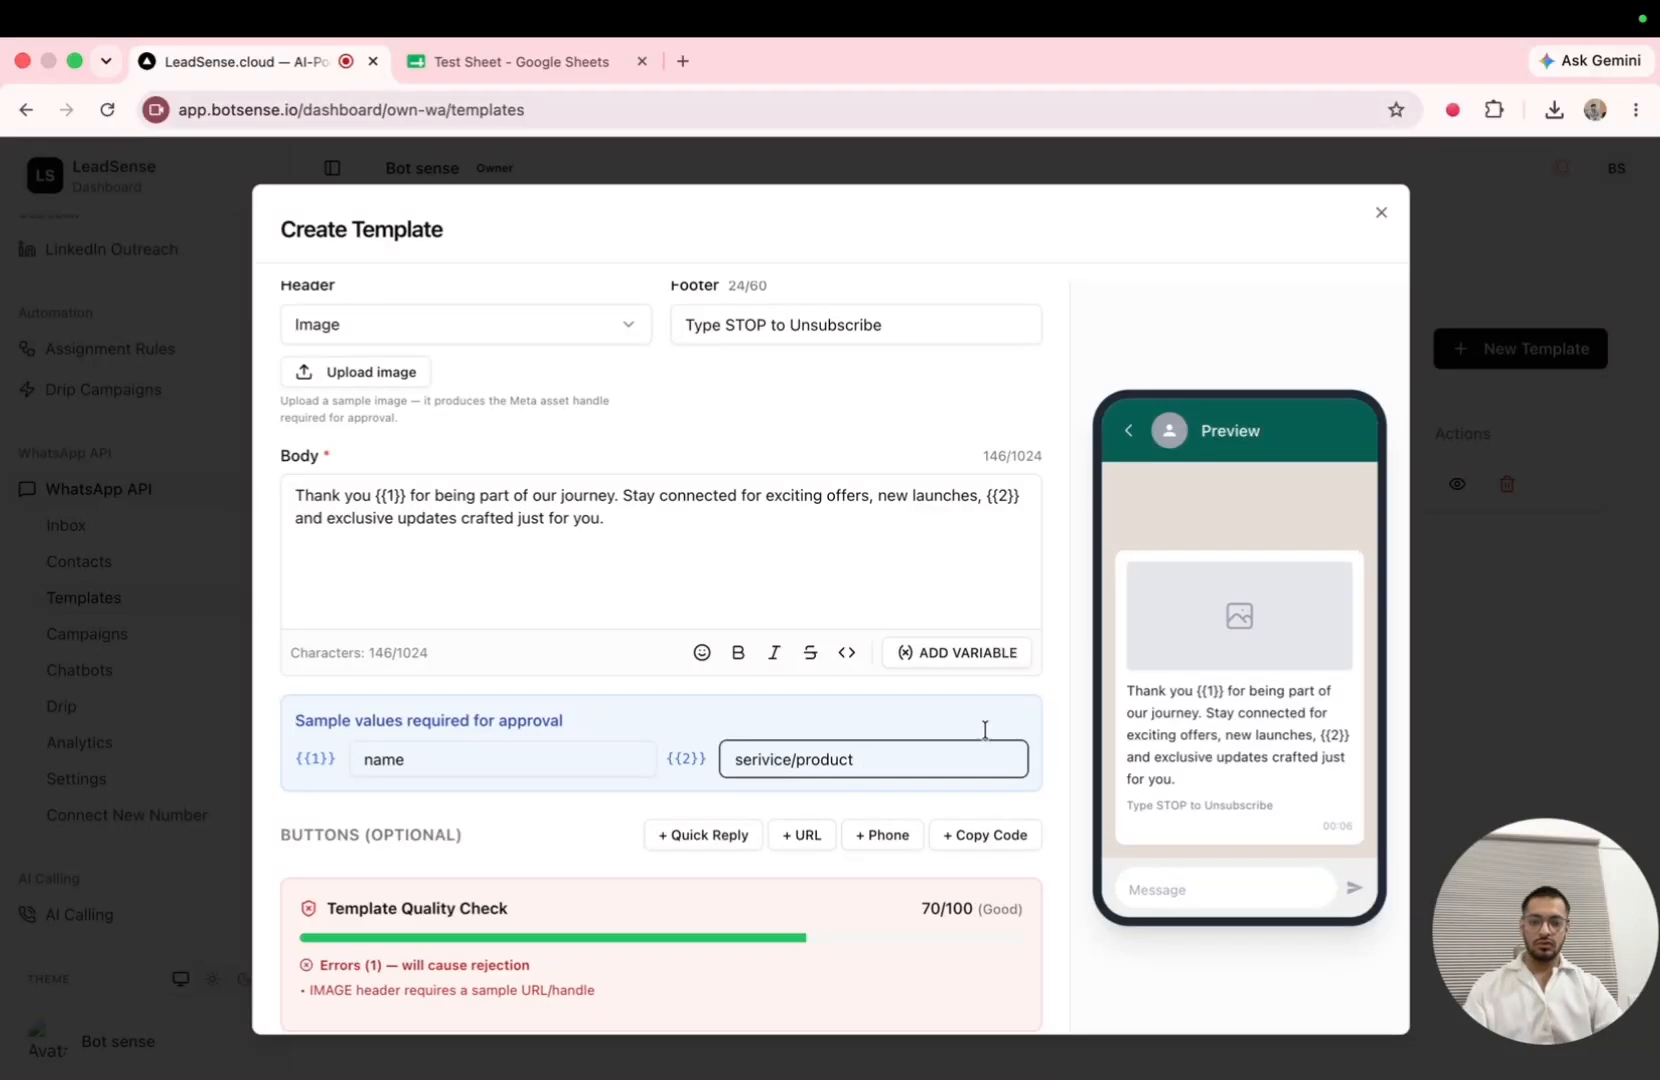
pyautogui.click(794, 758)
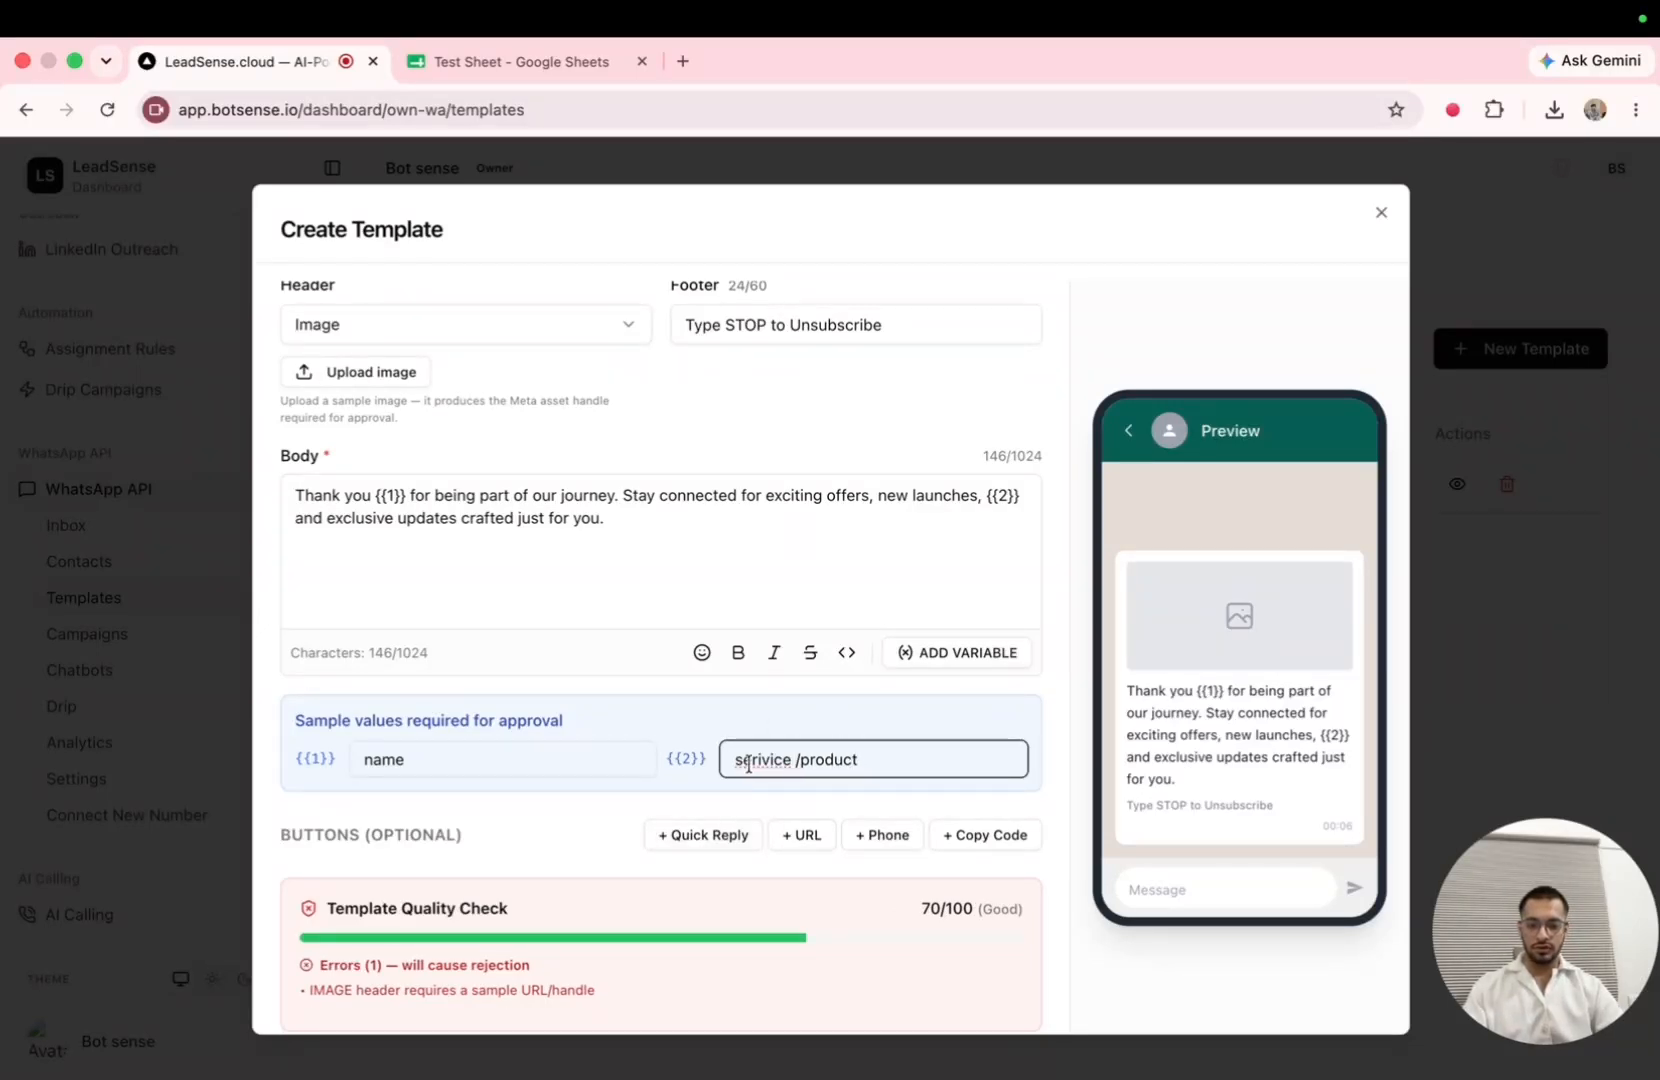
# Upload images (2).jpeg from Downloads as the sample header image and review the Template Quality Check.
pyautogui.scroll(-1, 382, 476)
pyautogui.scroll(-1, 355, 490)
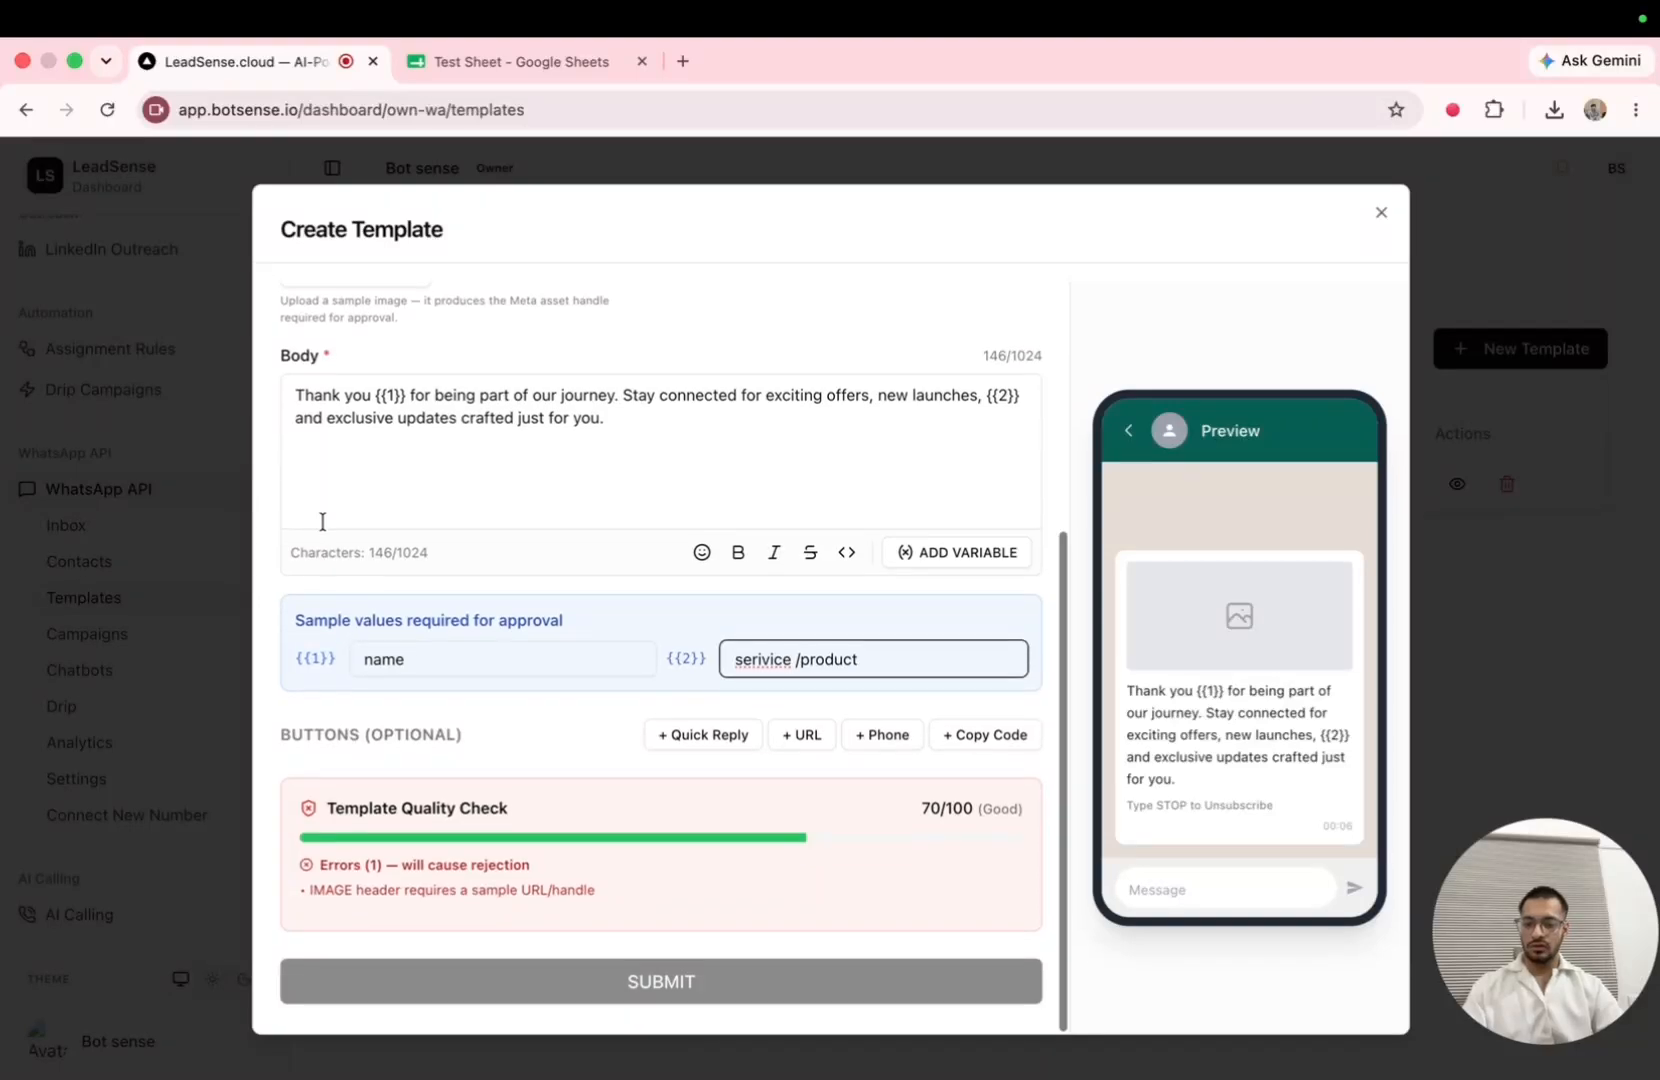
pyautogui.moveTo(324, 814); pyautogui.dragTo(590, 893)
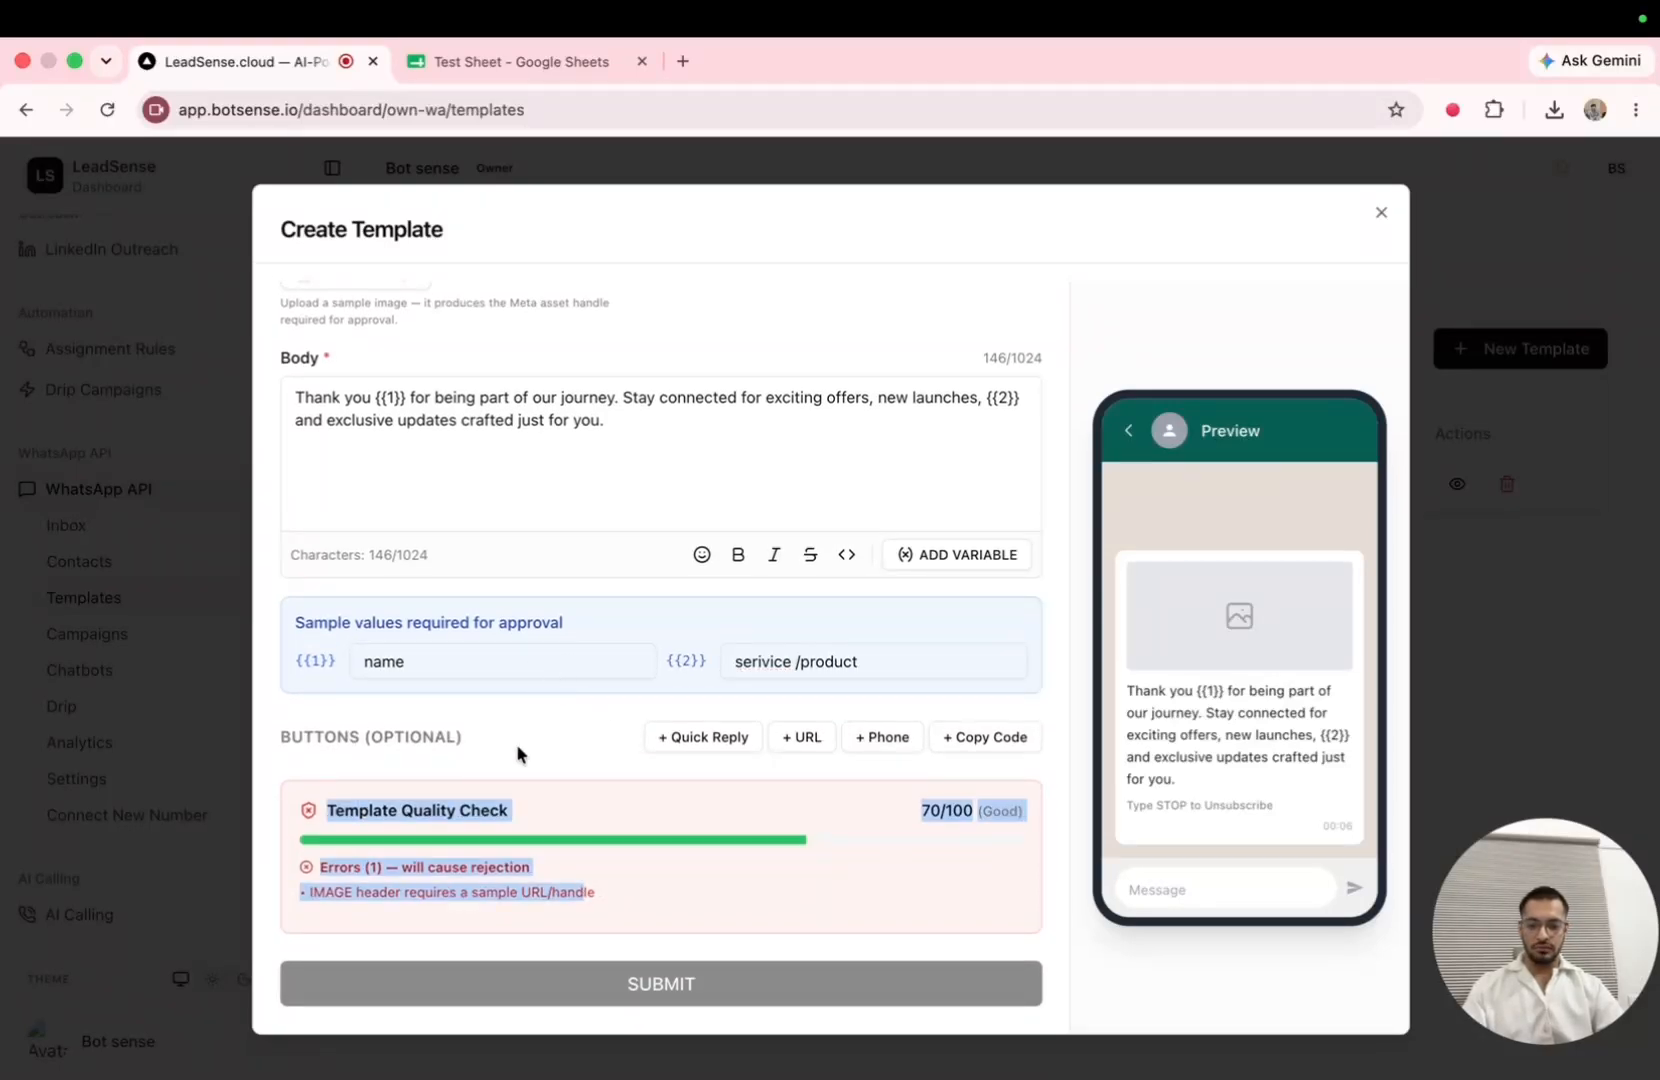
pyautogui.click(455, 808)
pyautogui.scroll(7, 455, 808)
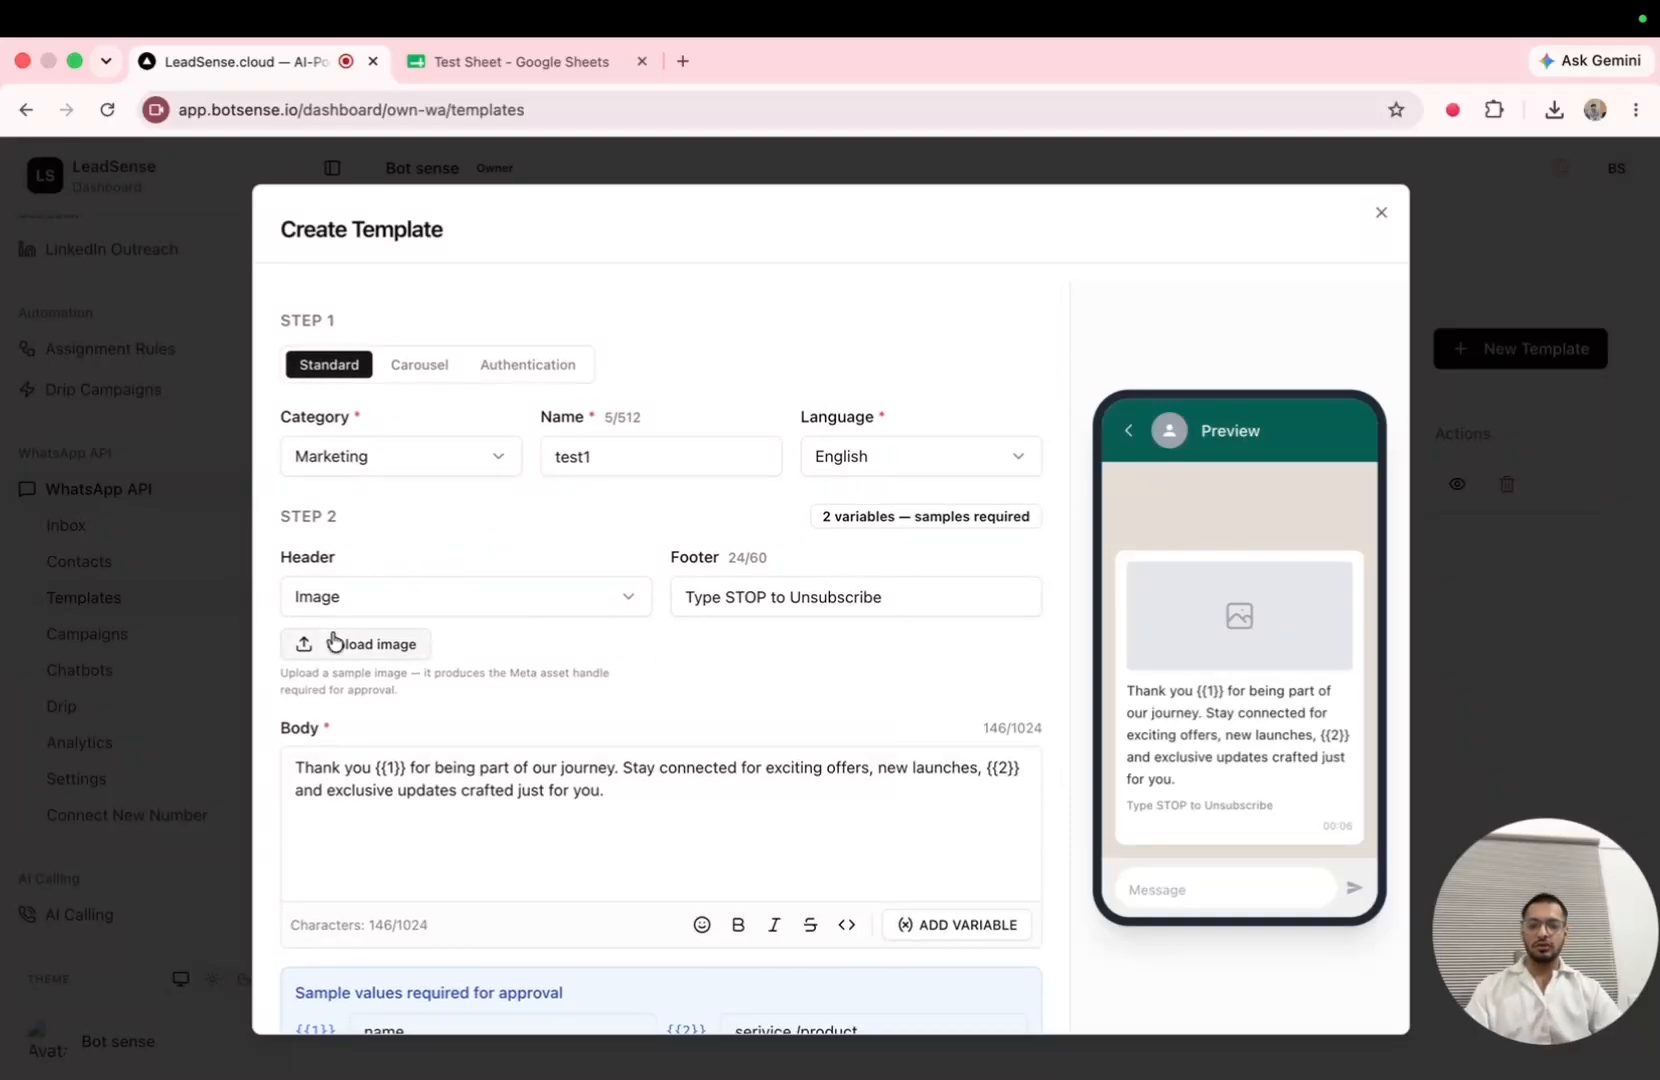
pyautogui.click(334, 641)
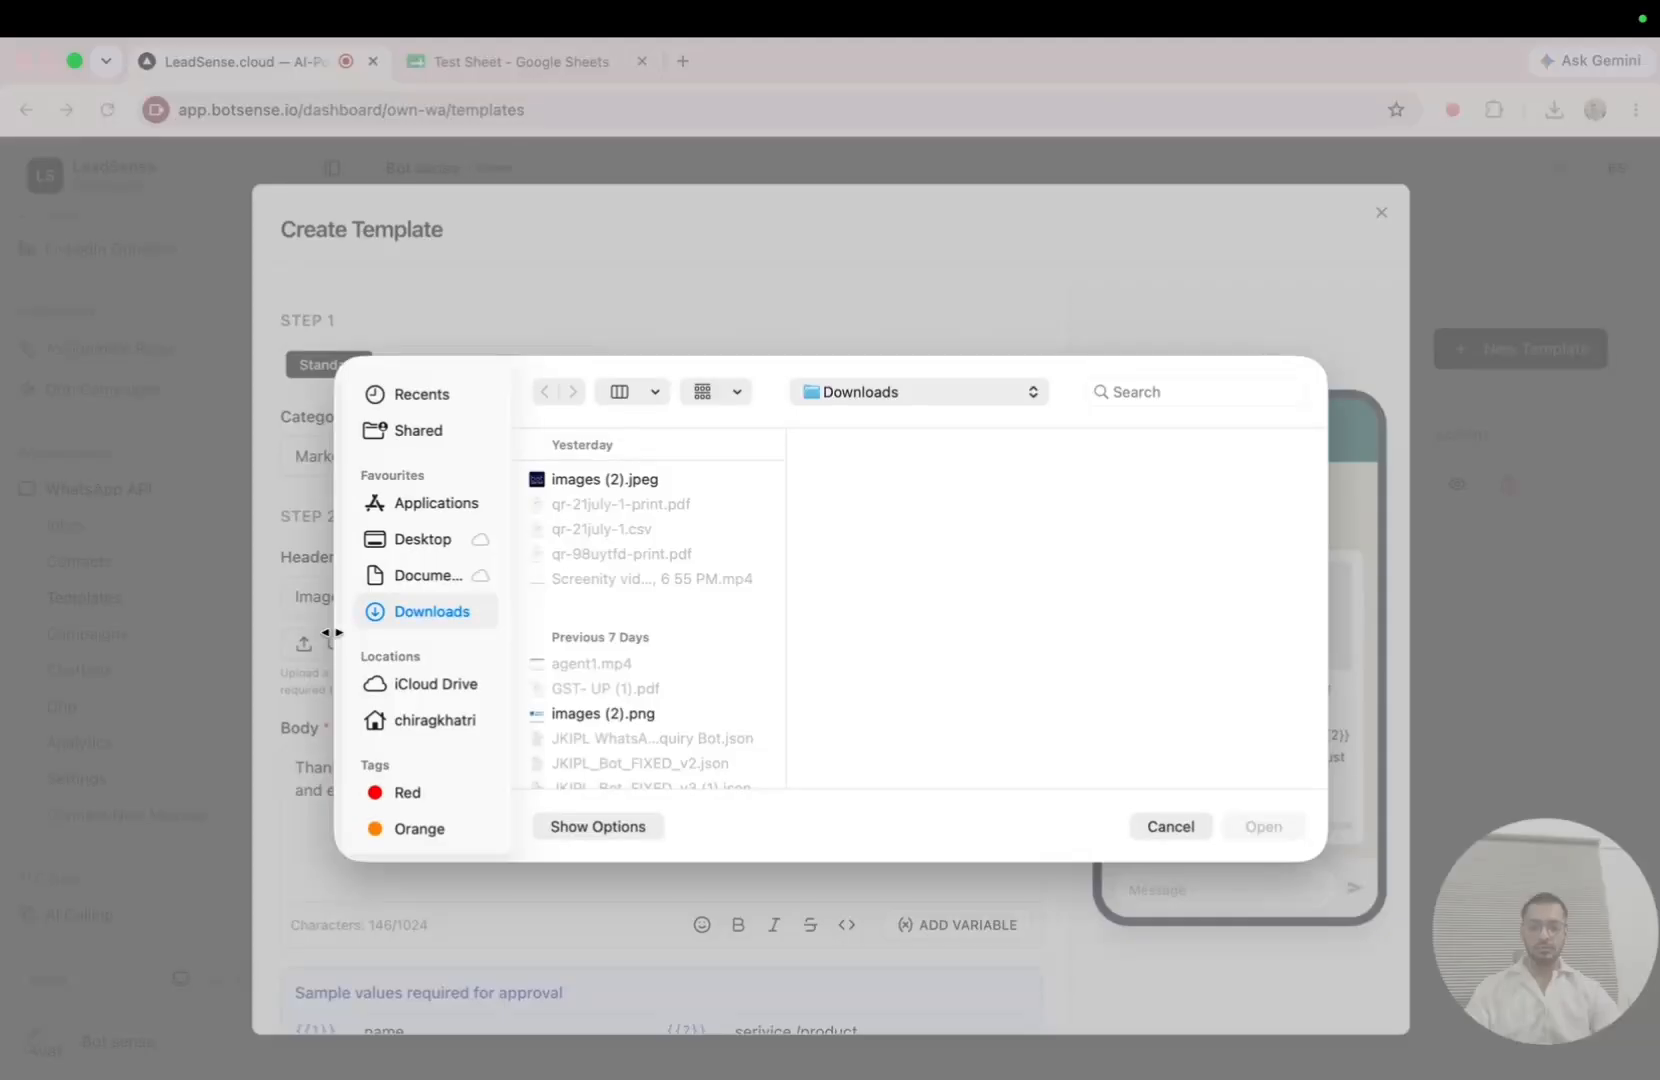
pyautogui.doubleClick(586, 480)
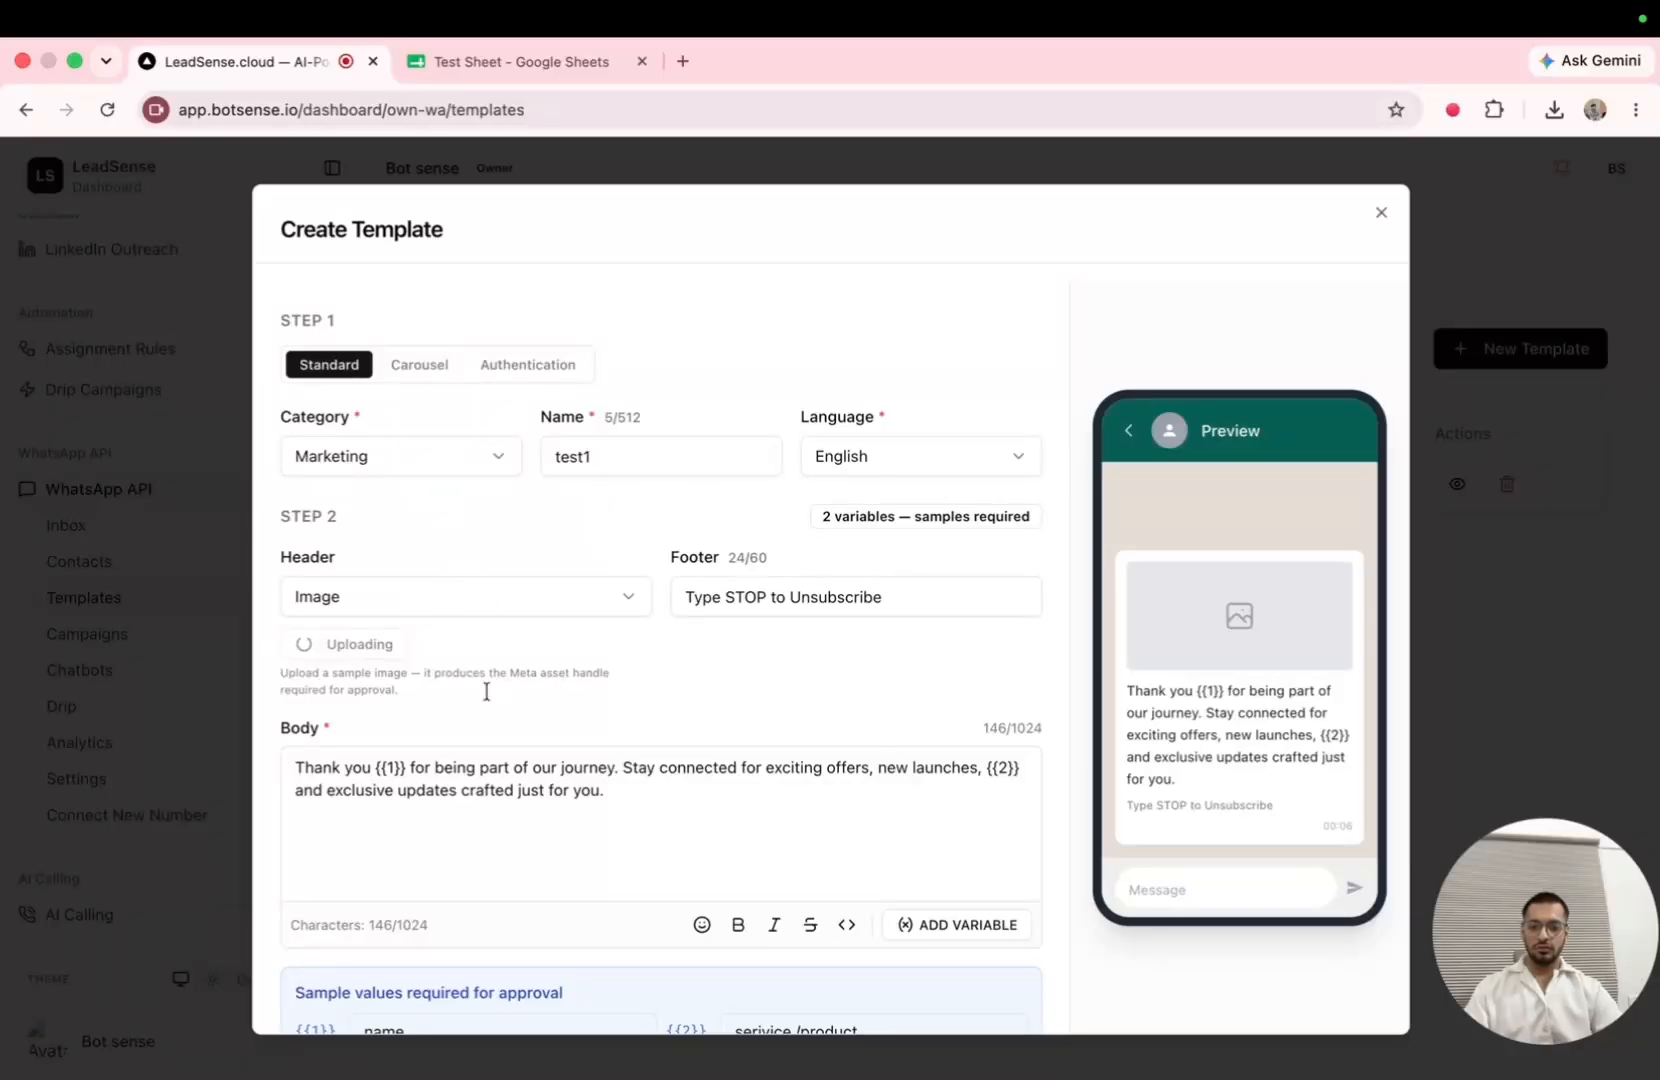
pyautogui.scroll(-5, 626, 638)
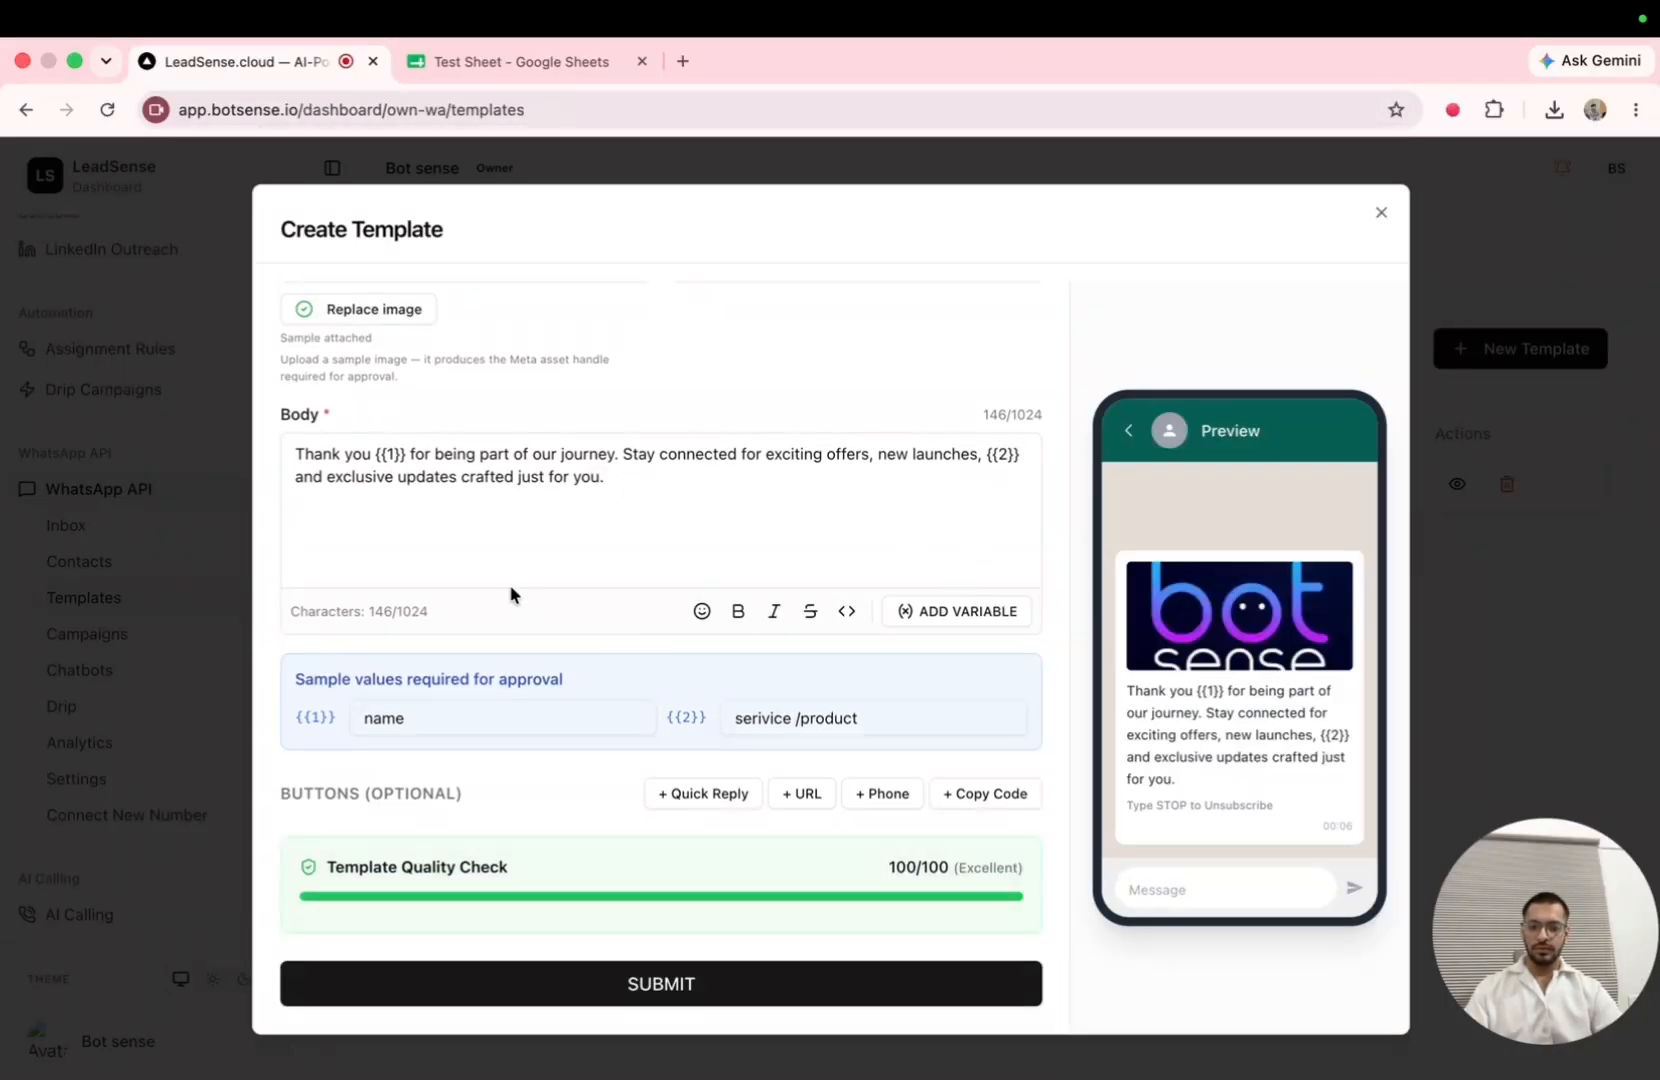
pyautogui.scroll(5, 510, 590)
pyautogui.scroll(-5, 511, 846)
pyautogui.moveTo(326, 872); pyautogui.dragTo(515, 874)
pyautogui.click(447, 869)
# Append the word "Alcohol" to the end of the body text and examine the Template Quality Check for prohibited content.
pyautogui.click(734, 526)
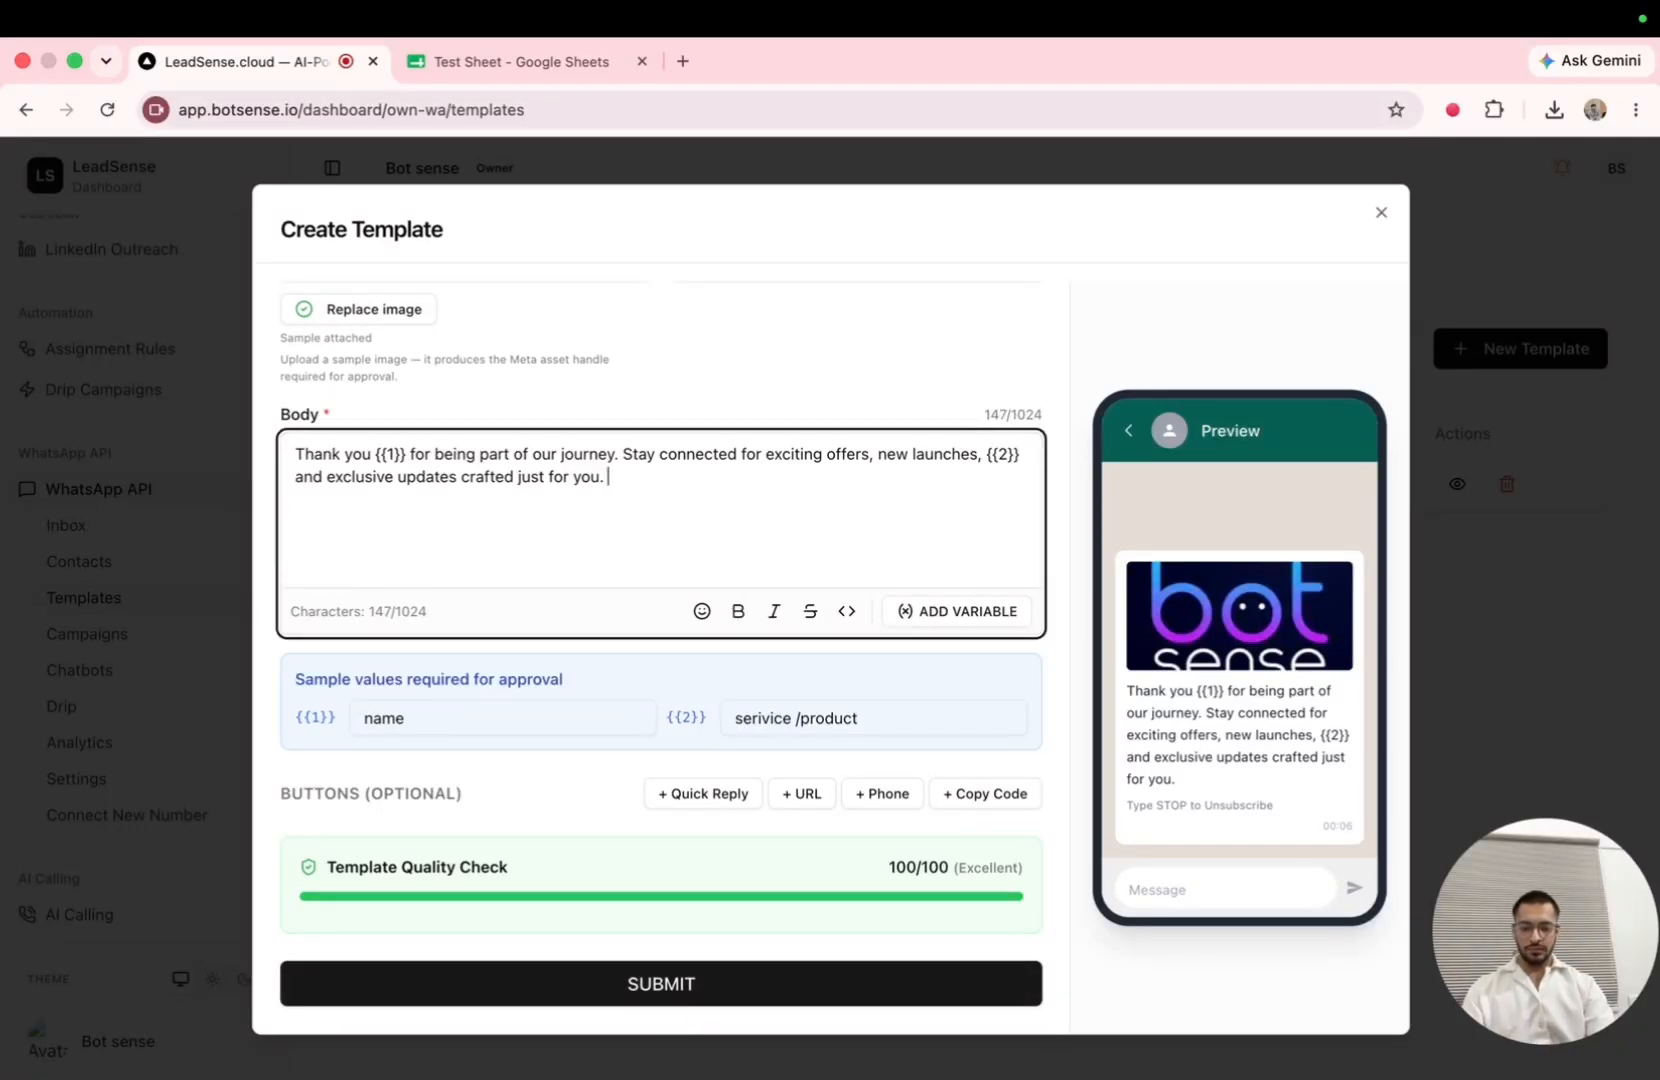
pyautogui.write('A')
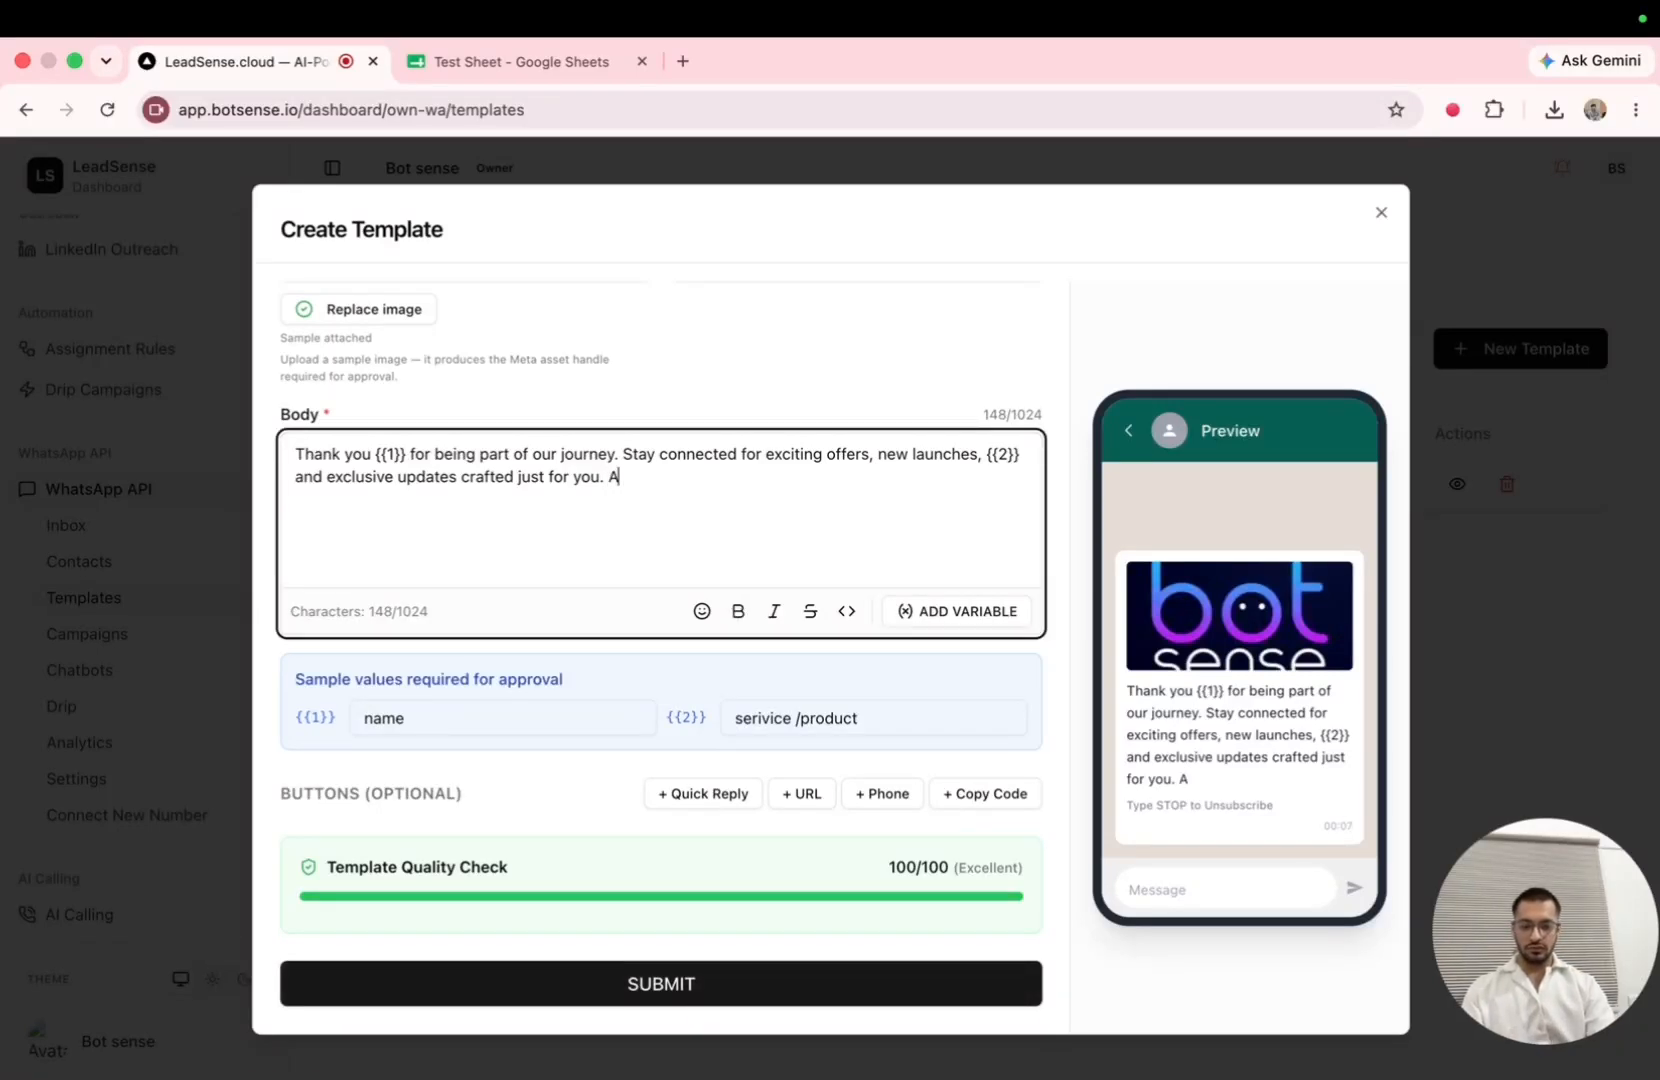
pyautogui.write('lcoh')
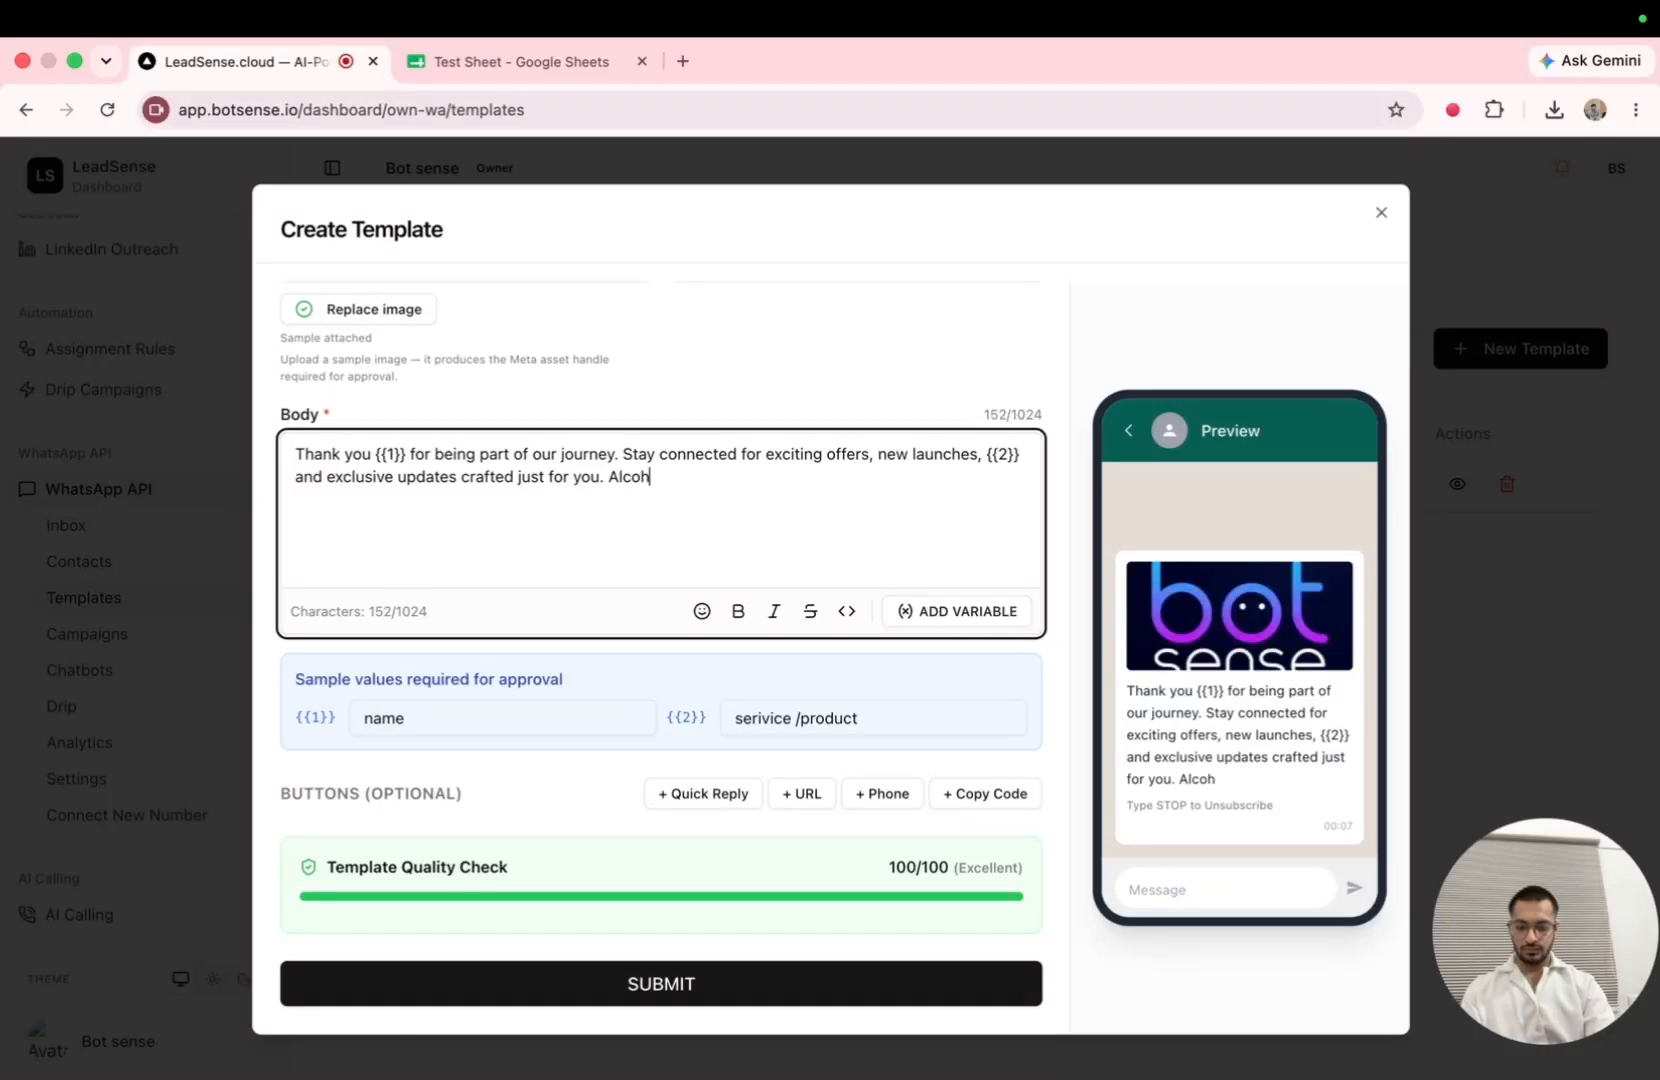
pyautogui.write('ol Dri')
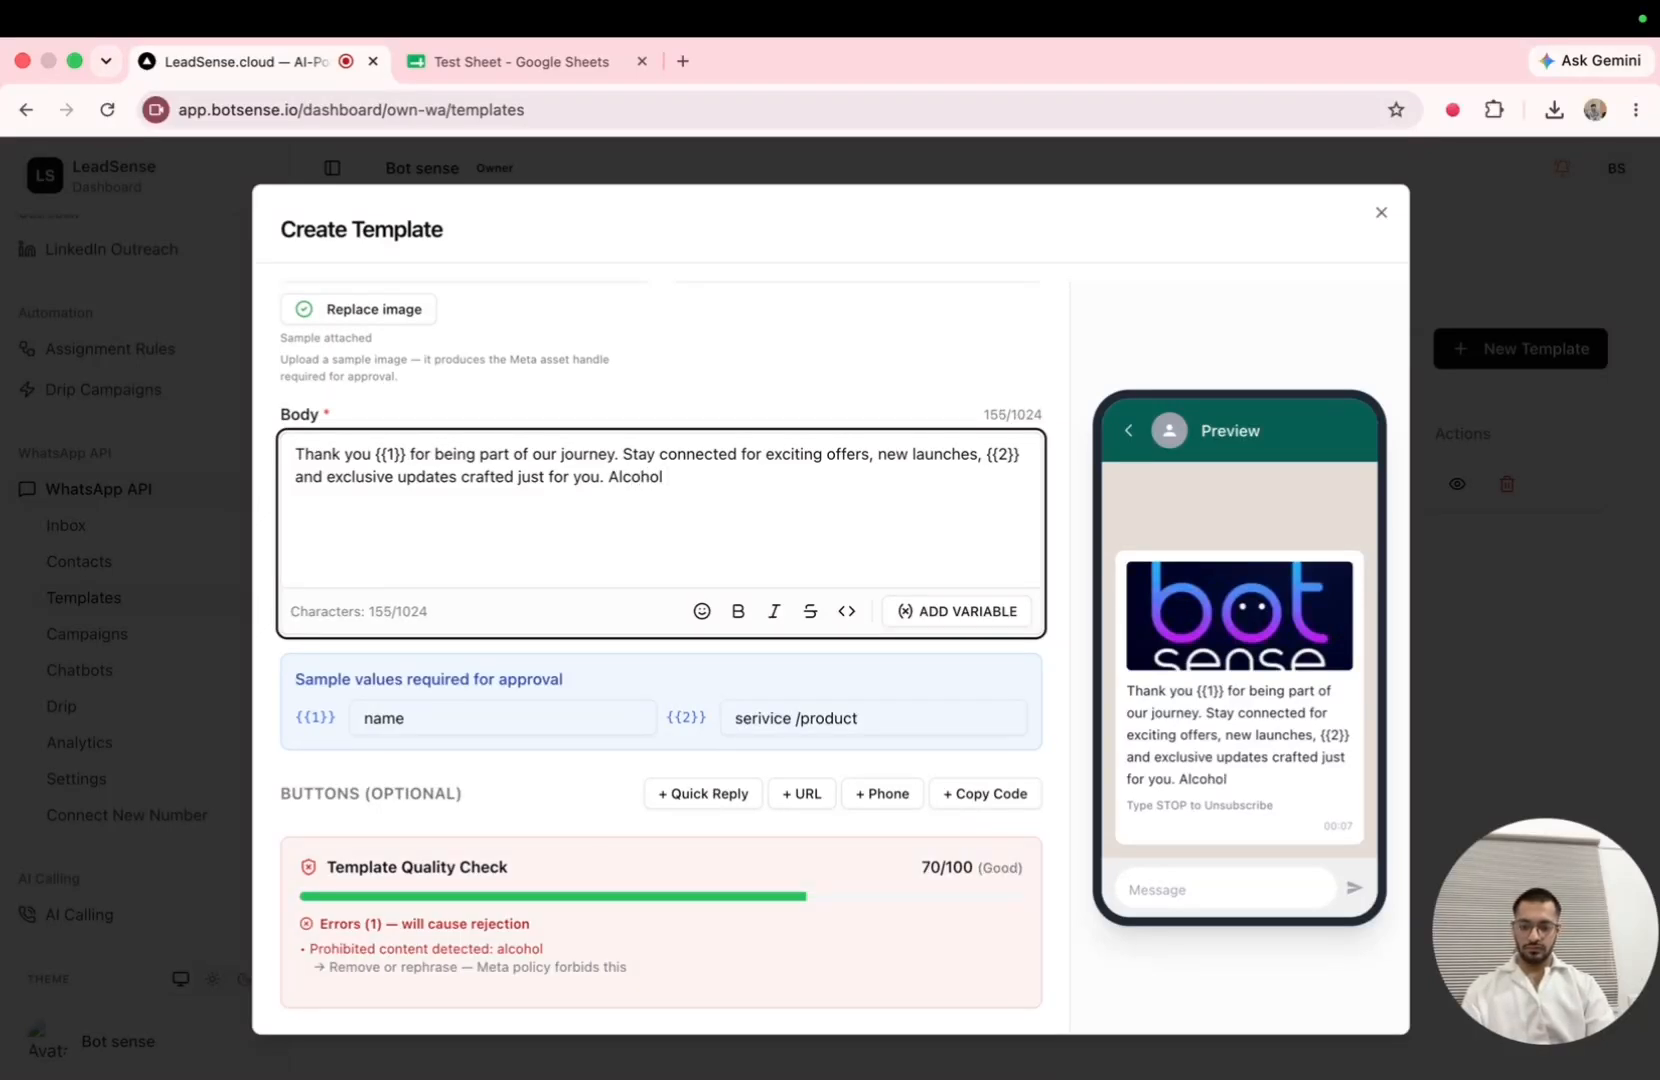
pyautogui.press('BackSpace')
pyautogui.press('BackSpace')
pyautogui.press('BackSpace')
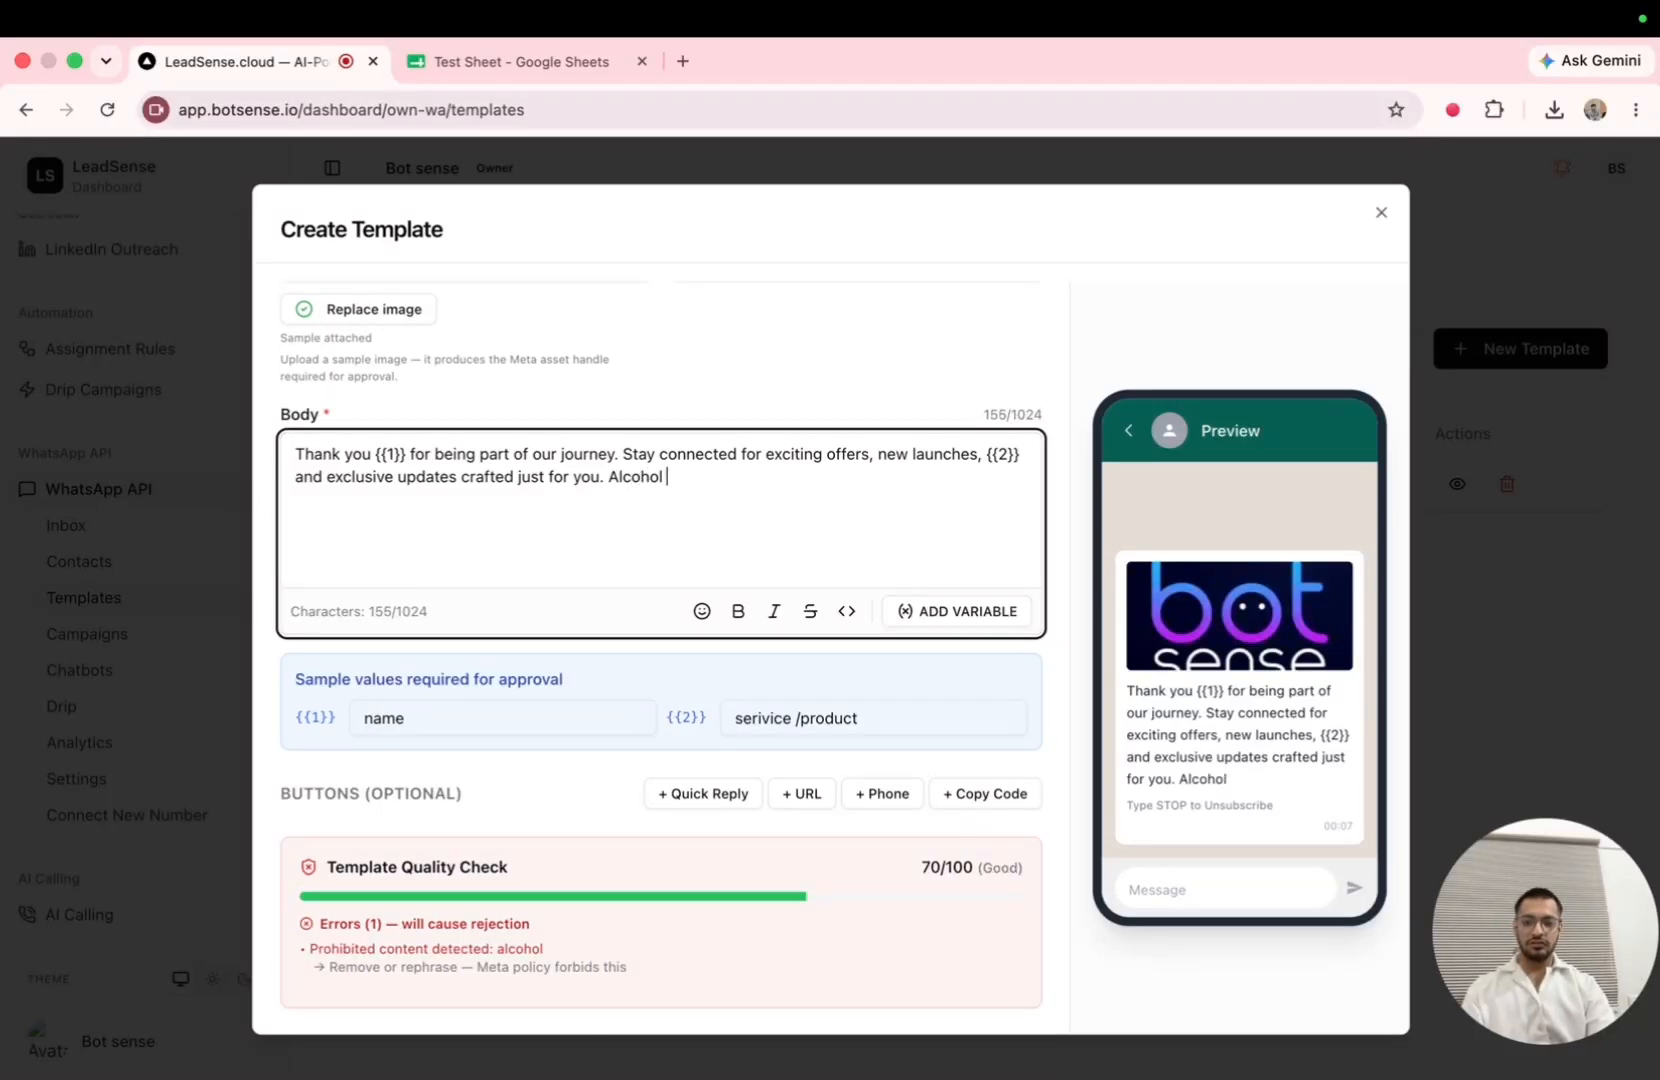
pyautogui.scroll(-2, 619, 786)
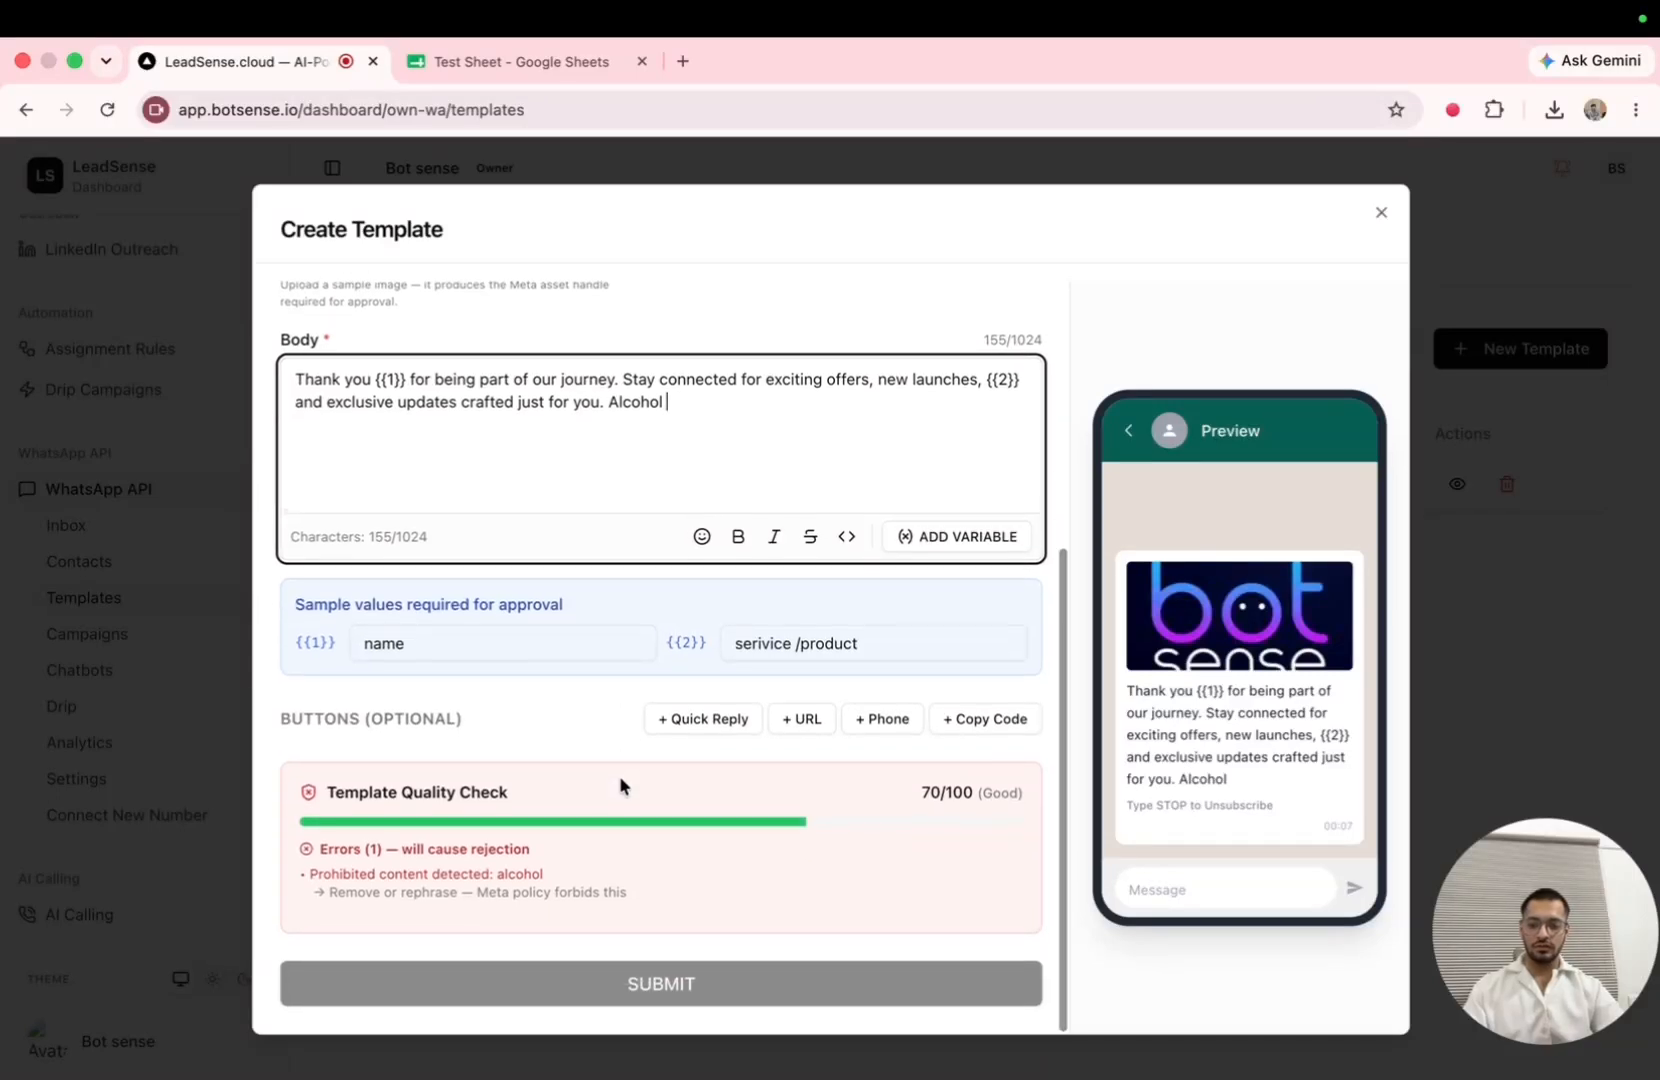
pyautogui.moveTo(320, 797); pyautogui.dragTo(682, 874)
pyautogui.click(393, 860)
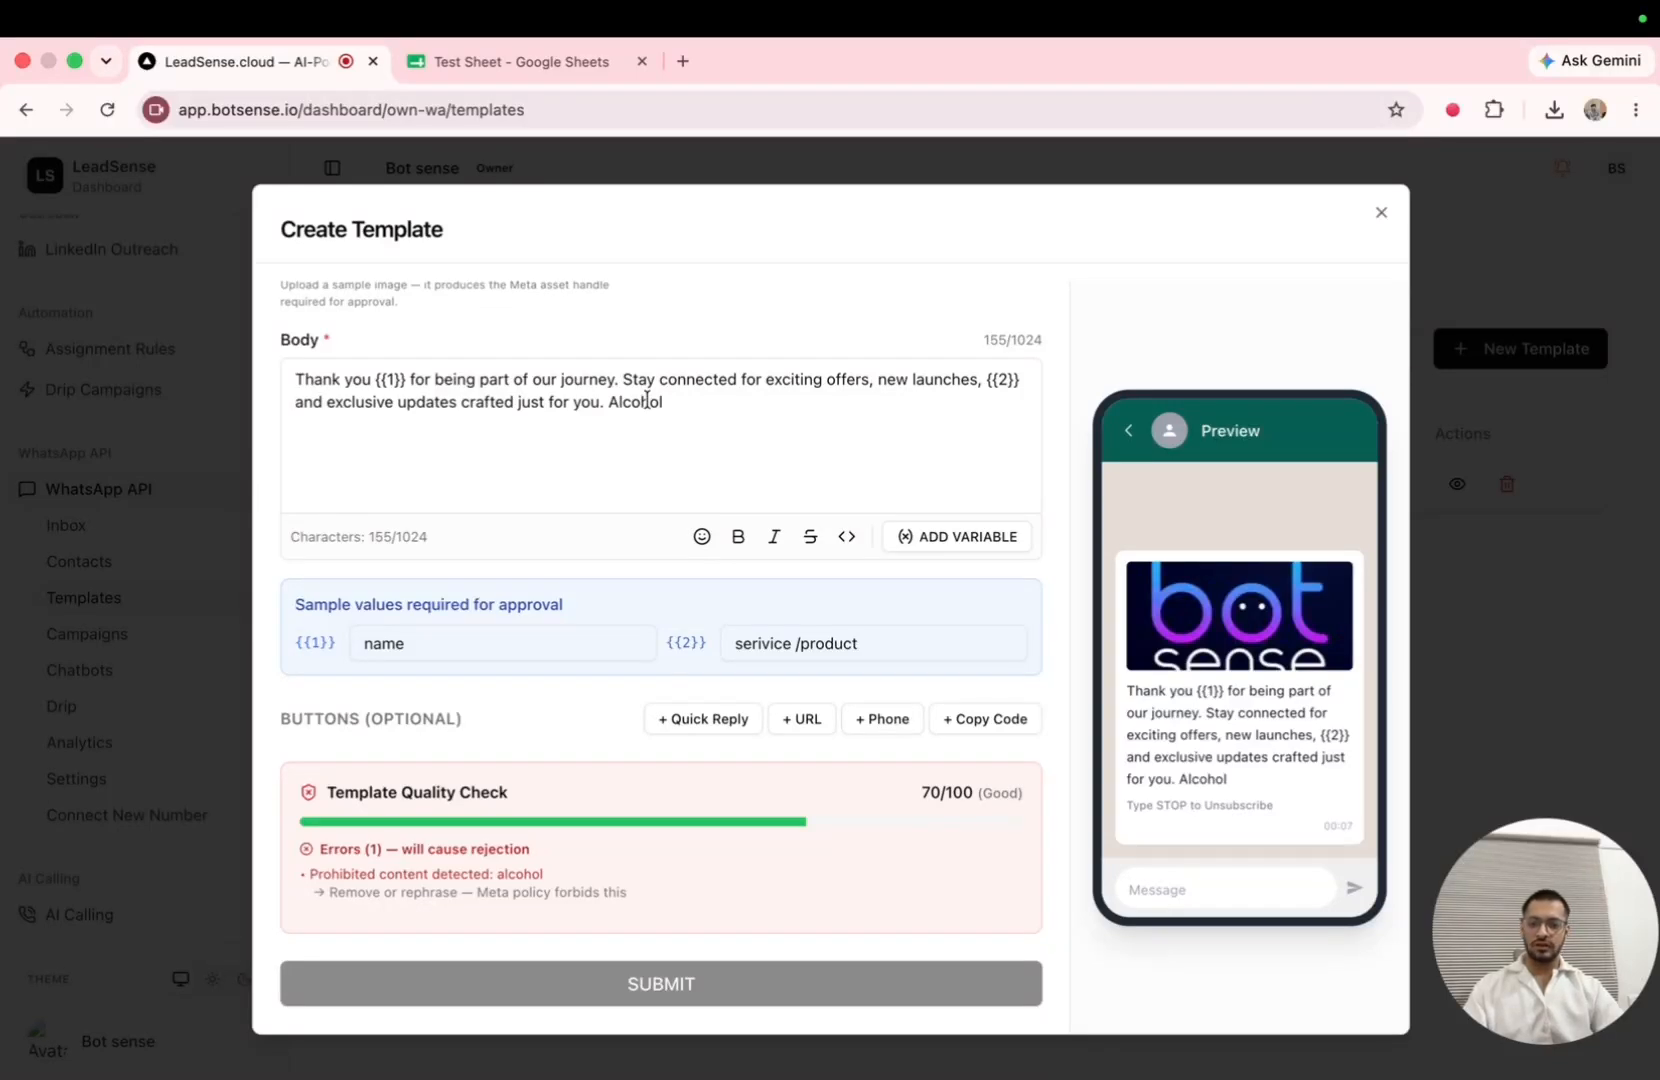
# Remove the word "Alcohol" from the end of the body text.
pyautogui.moveTo(610, 401); pyautogui.dragTo(680, 402)
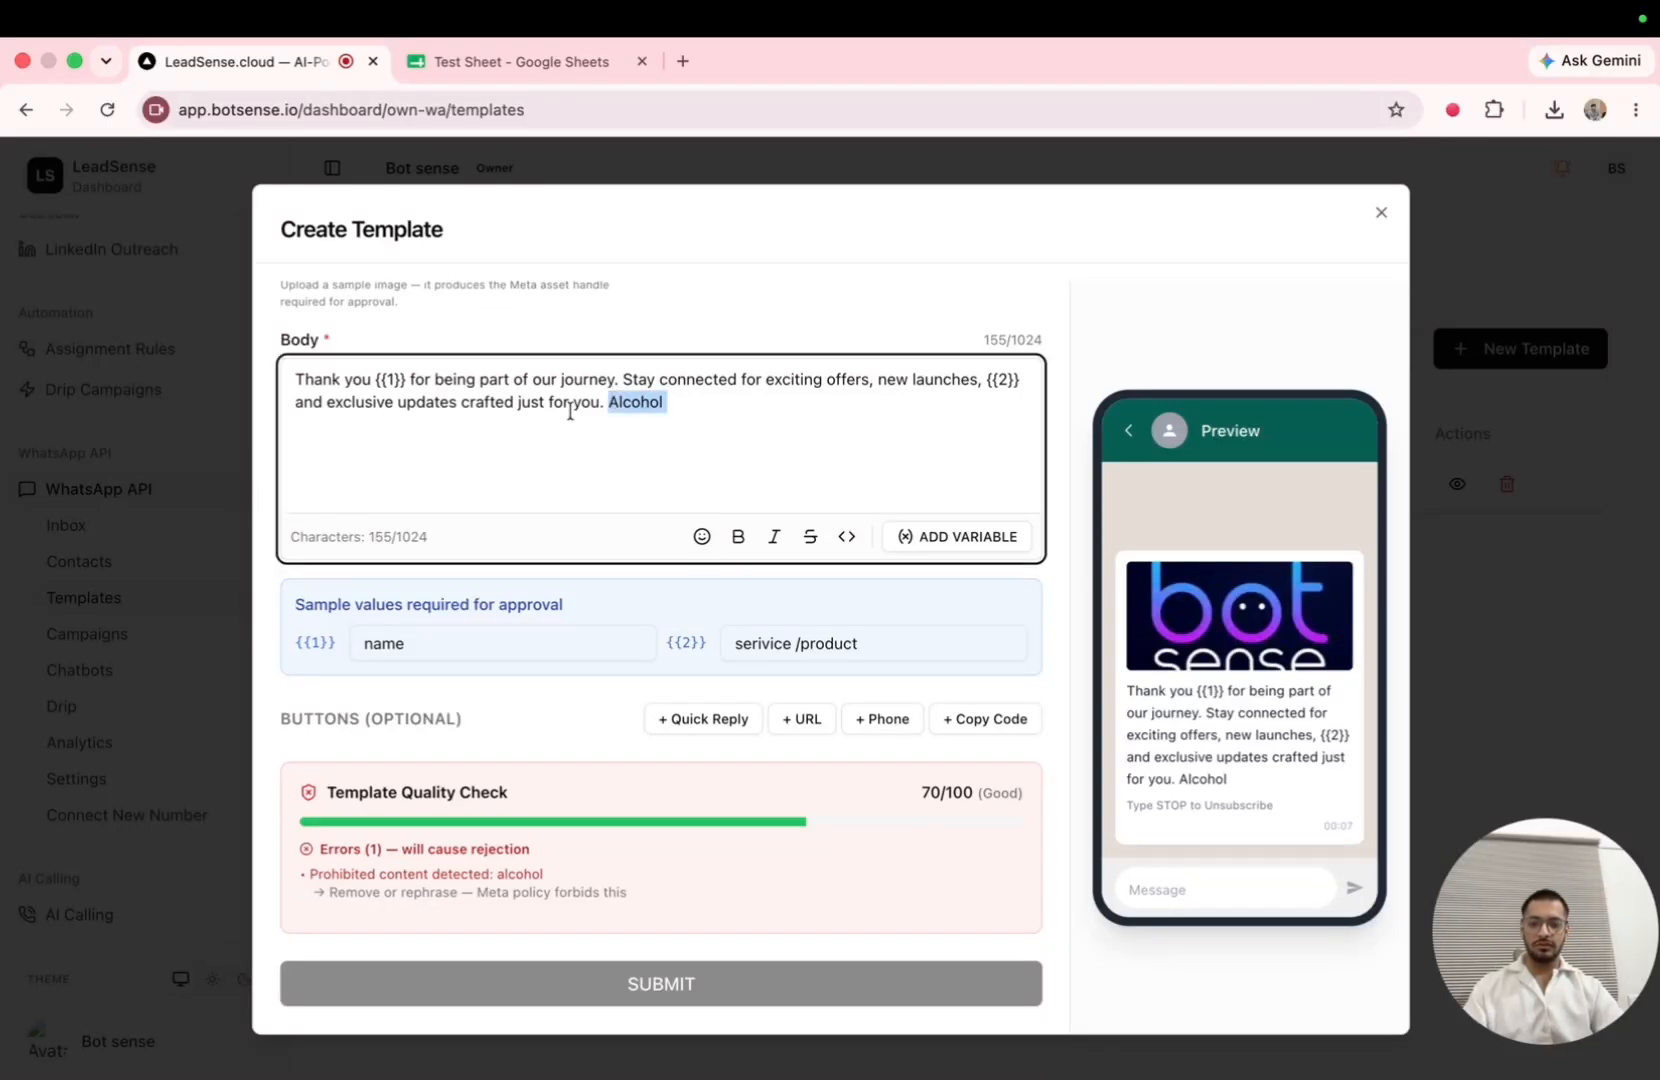
pyautogui.click(631, 404)
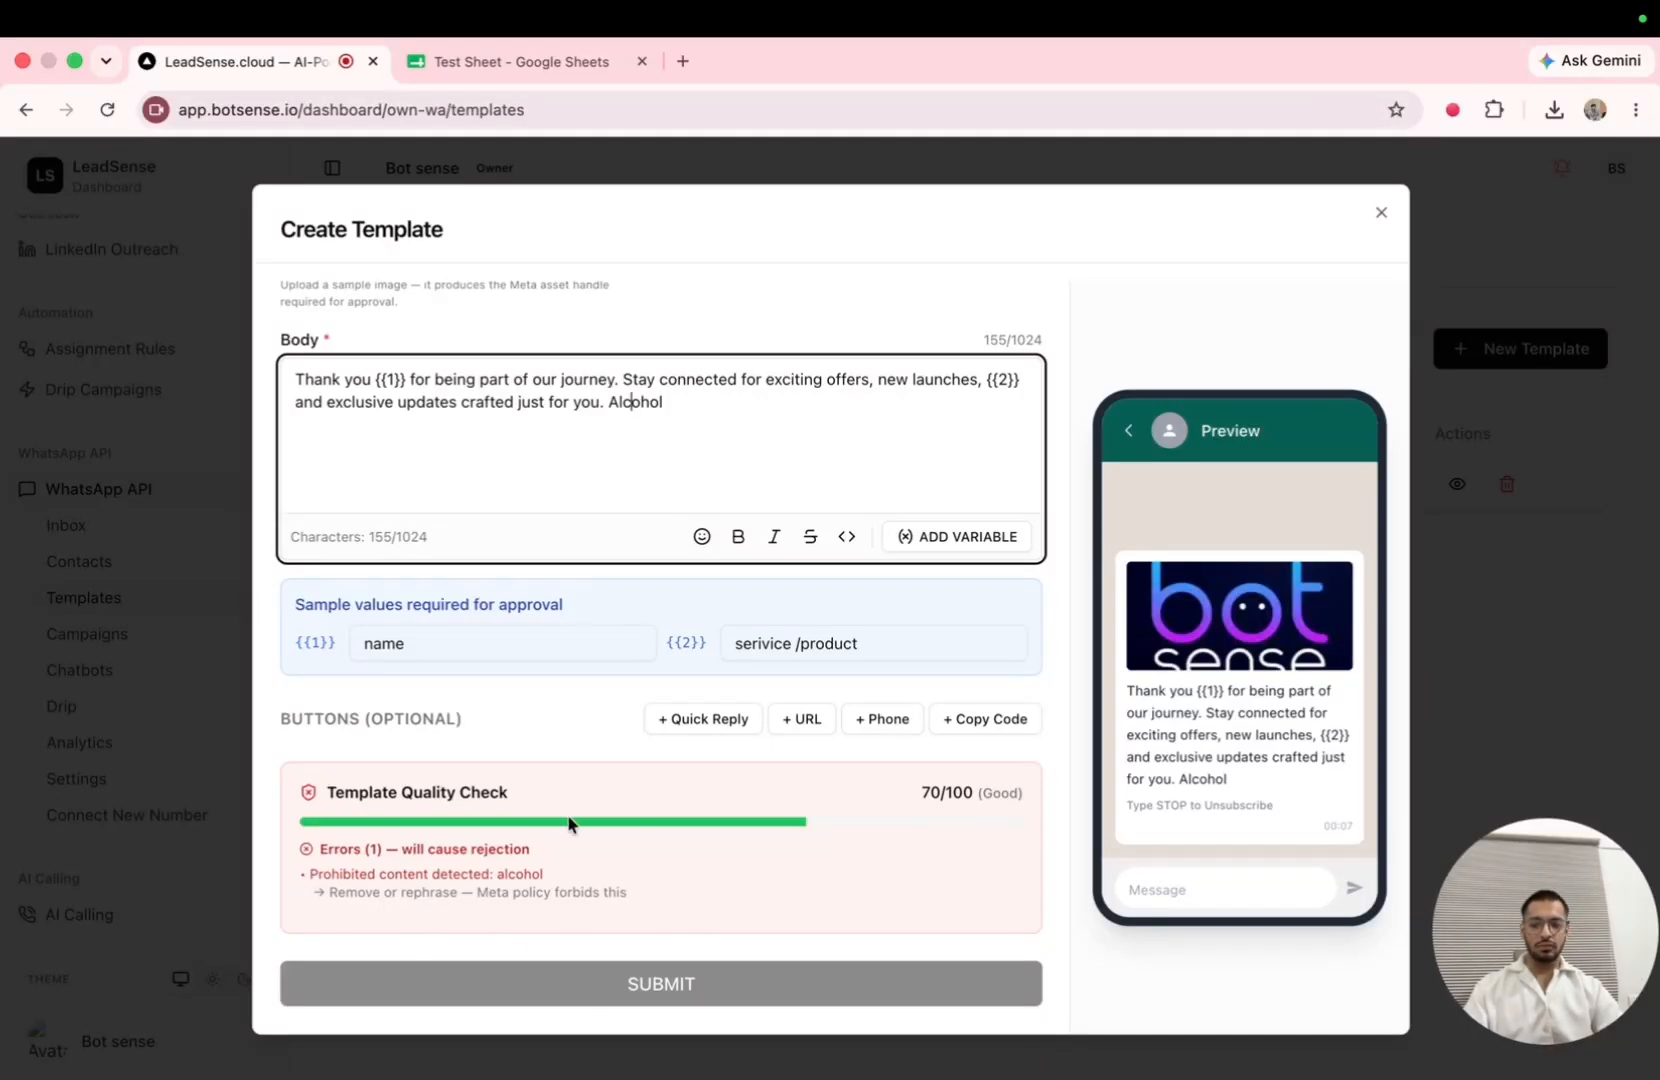
pyautogui.doubleClick(650, 402)
pyautogui.press('BackSpace')
pyautogui.press('BackSpace')
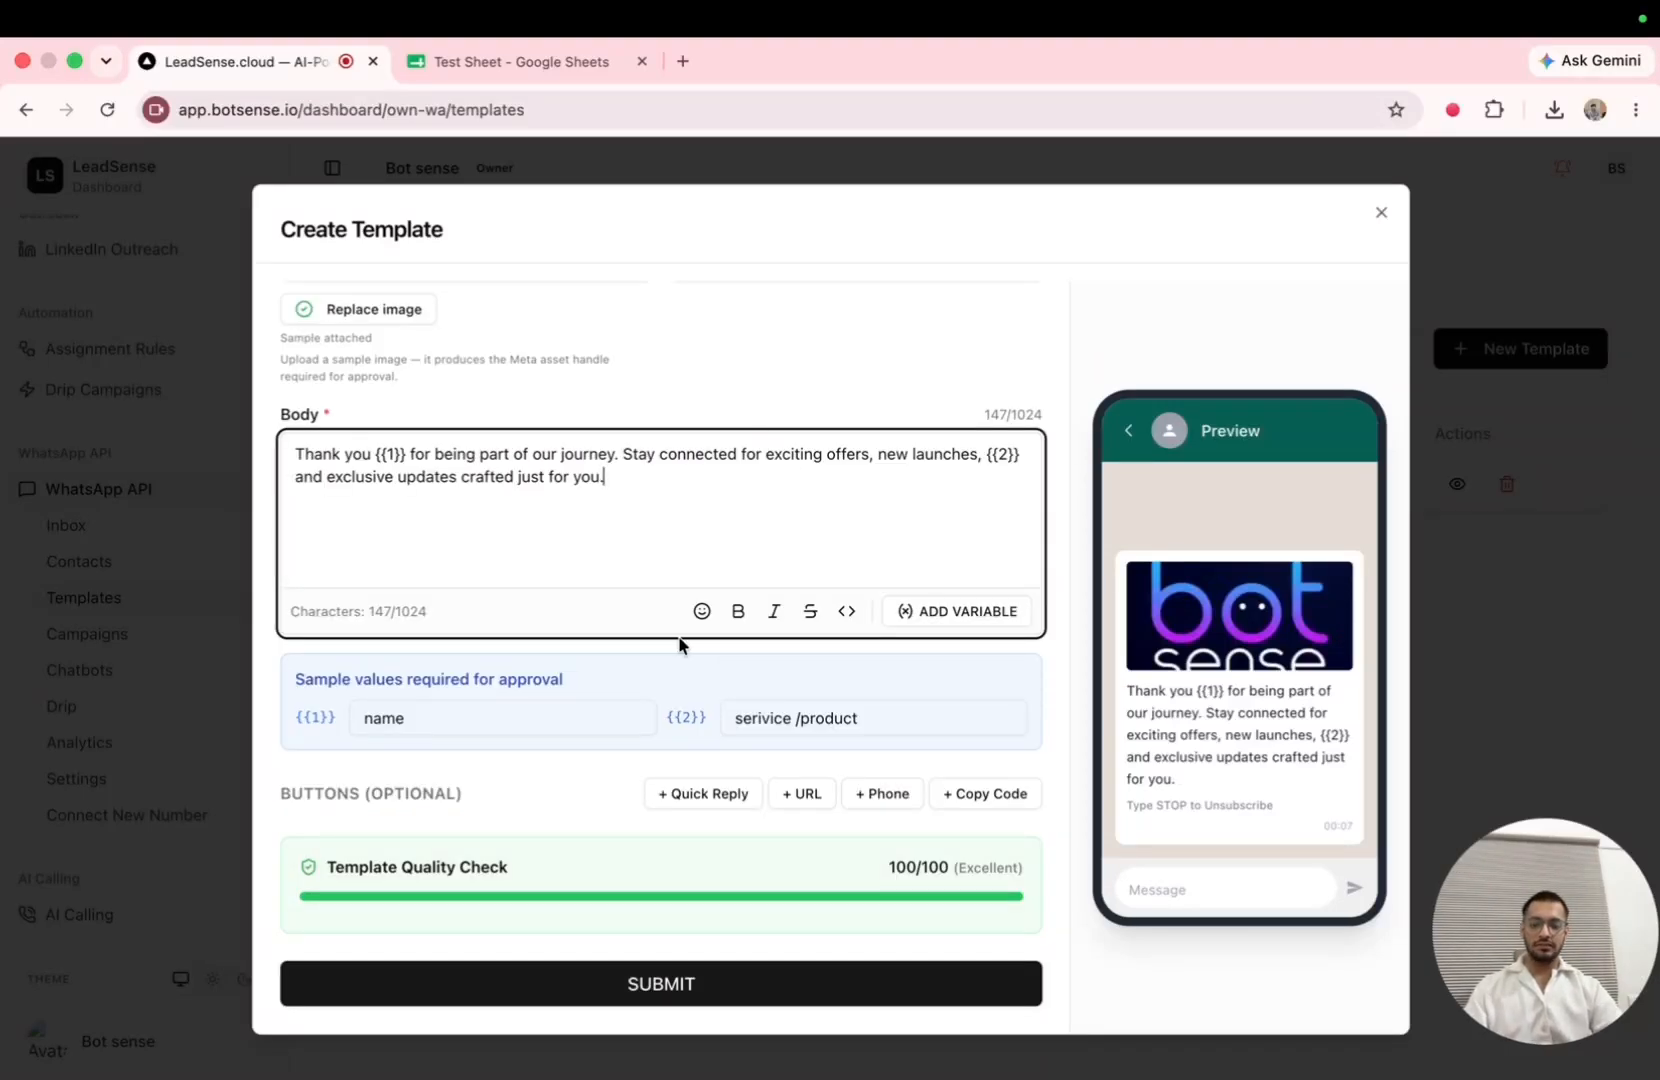
# Review the completed template's fields and body text, and submit the template.
pyautogui.scroll(5, 679, 645)
pyautogui.scroll(-5, 690, 700)
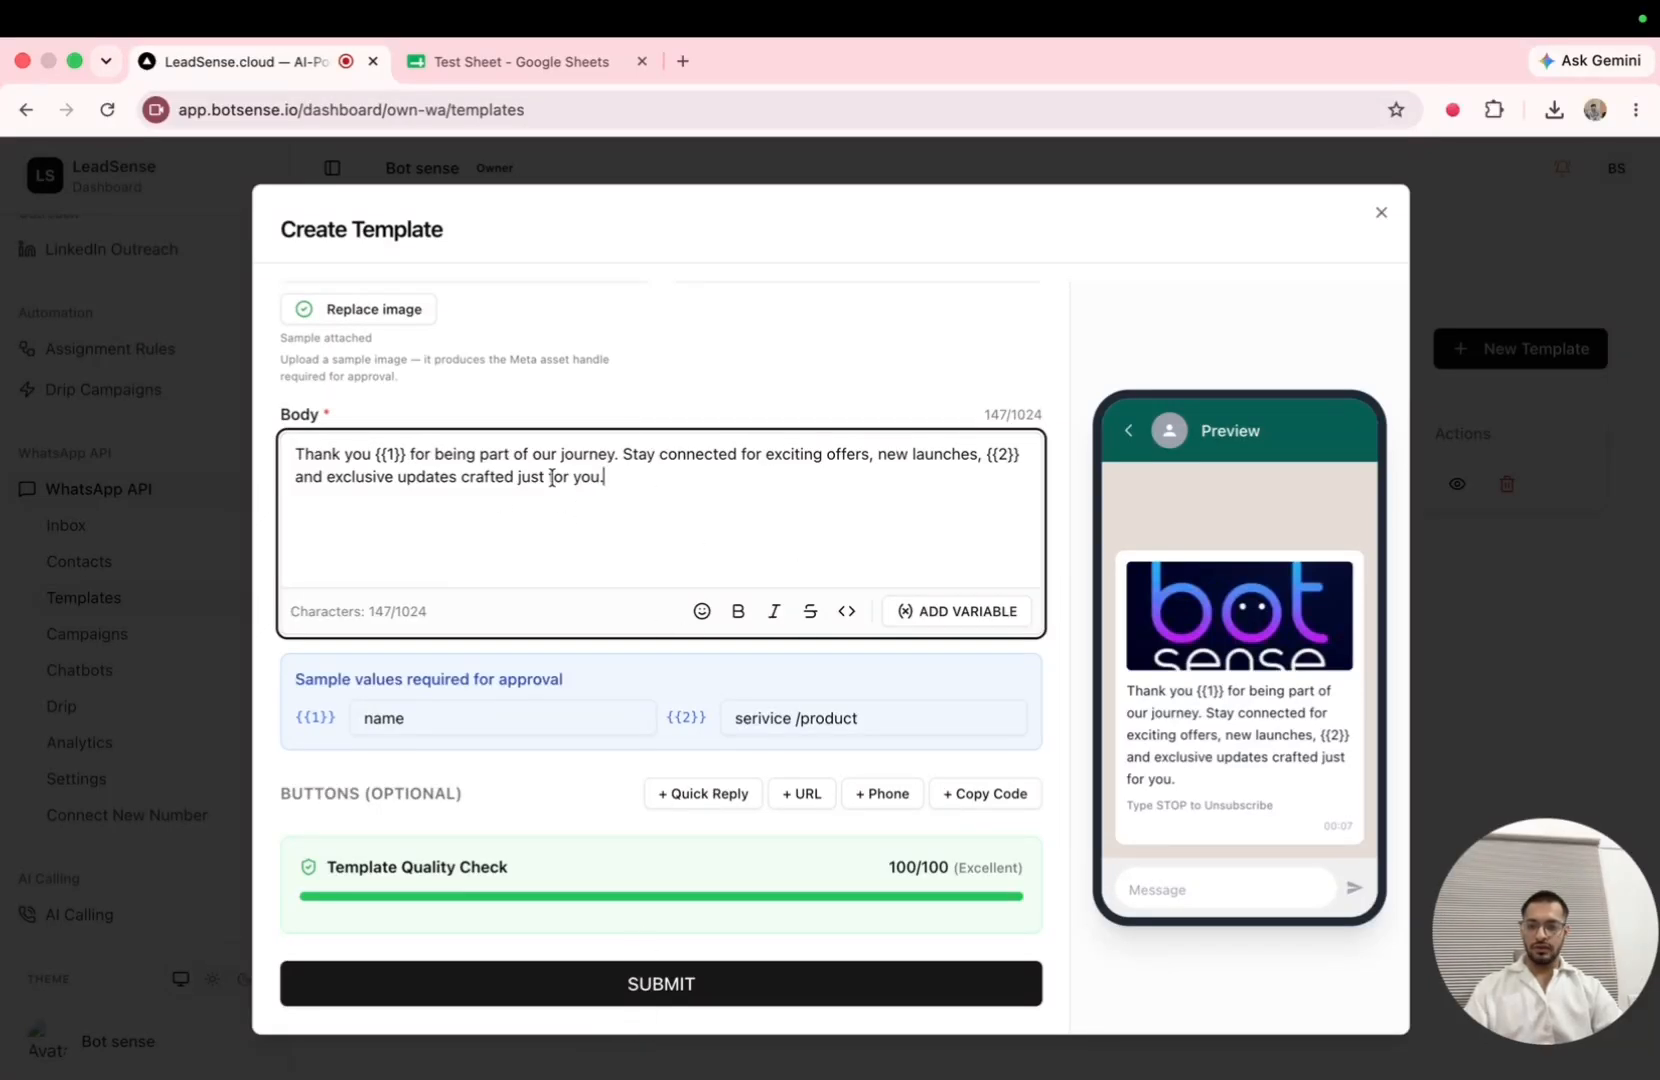
pyautogui.moveTo(293, 452); pyautogui.dragTo(645, 511)
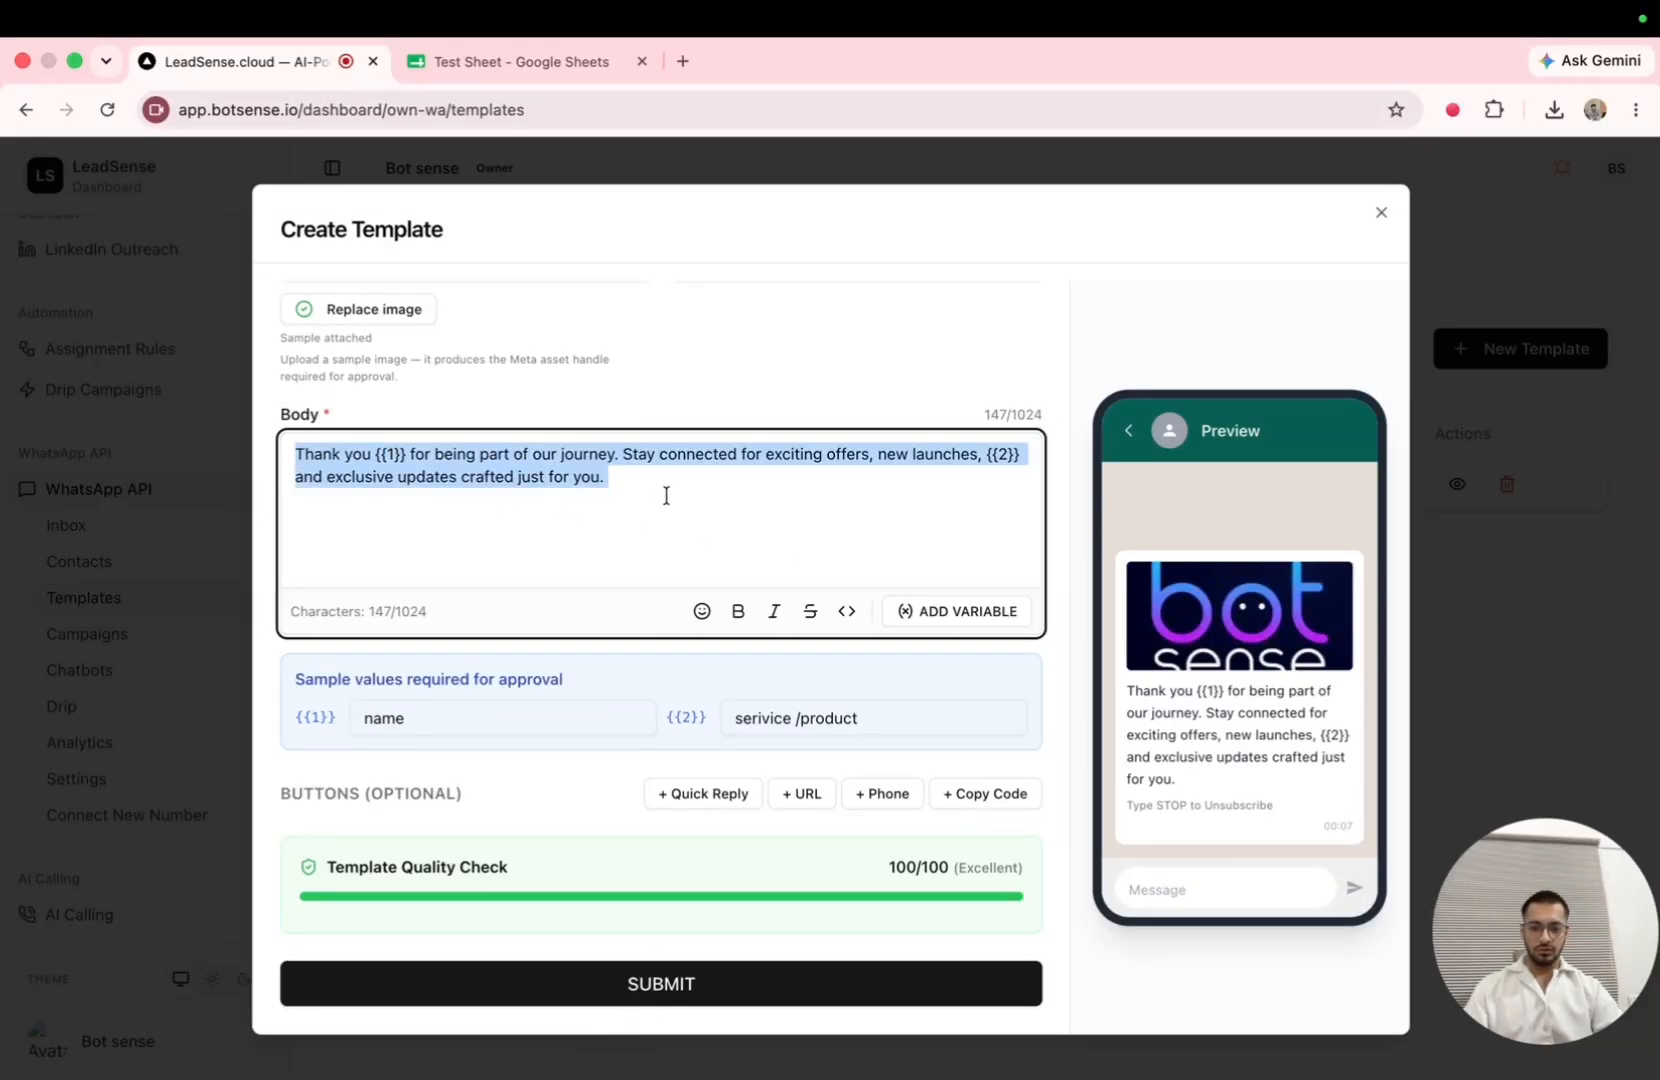
pyautogui.click(666, 495)
pyautogui.click(694, 1008)
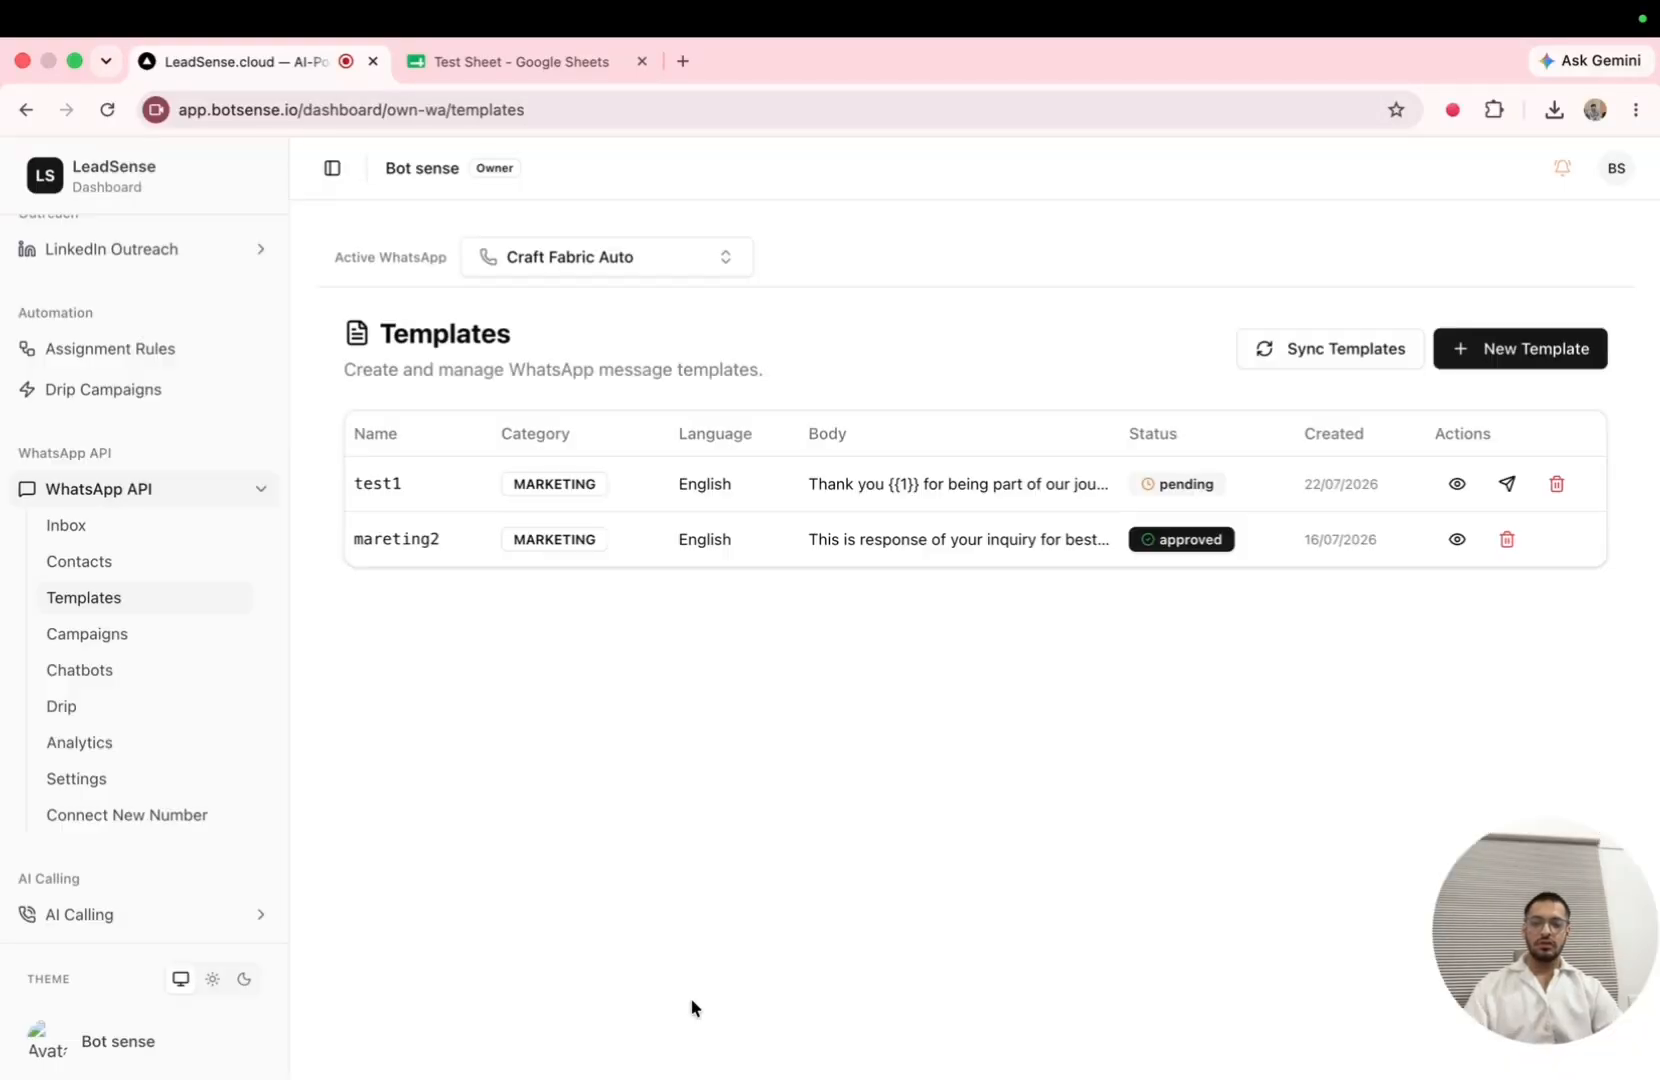
# Send the test1 template for approval and sync the template list, dismissing the notices.
pyautogui.click(1506, 486)
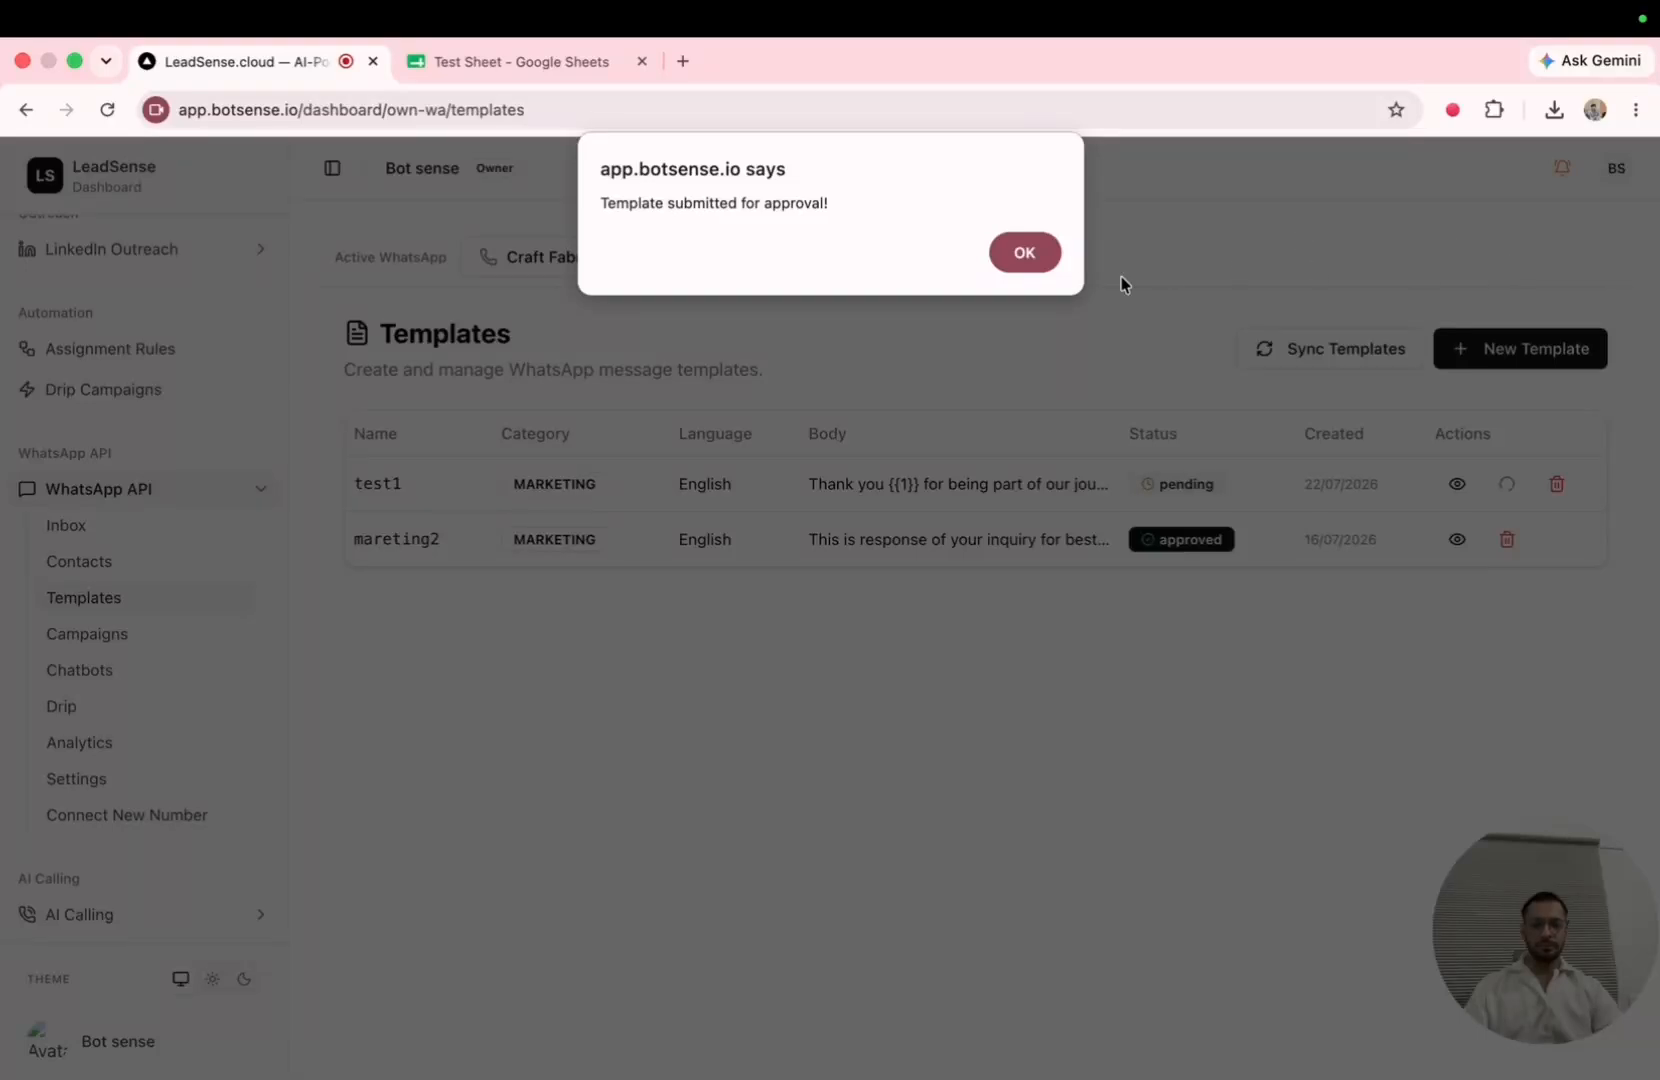
pyautogui.click(1030, 250)
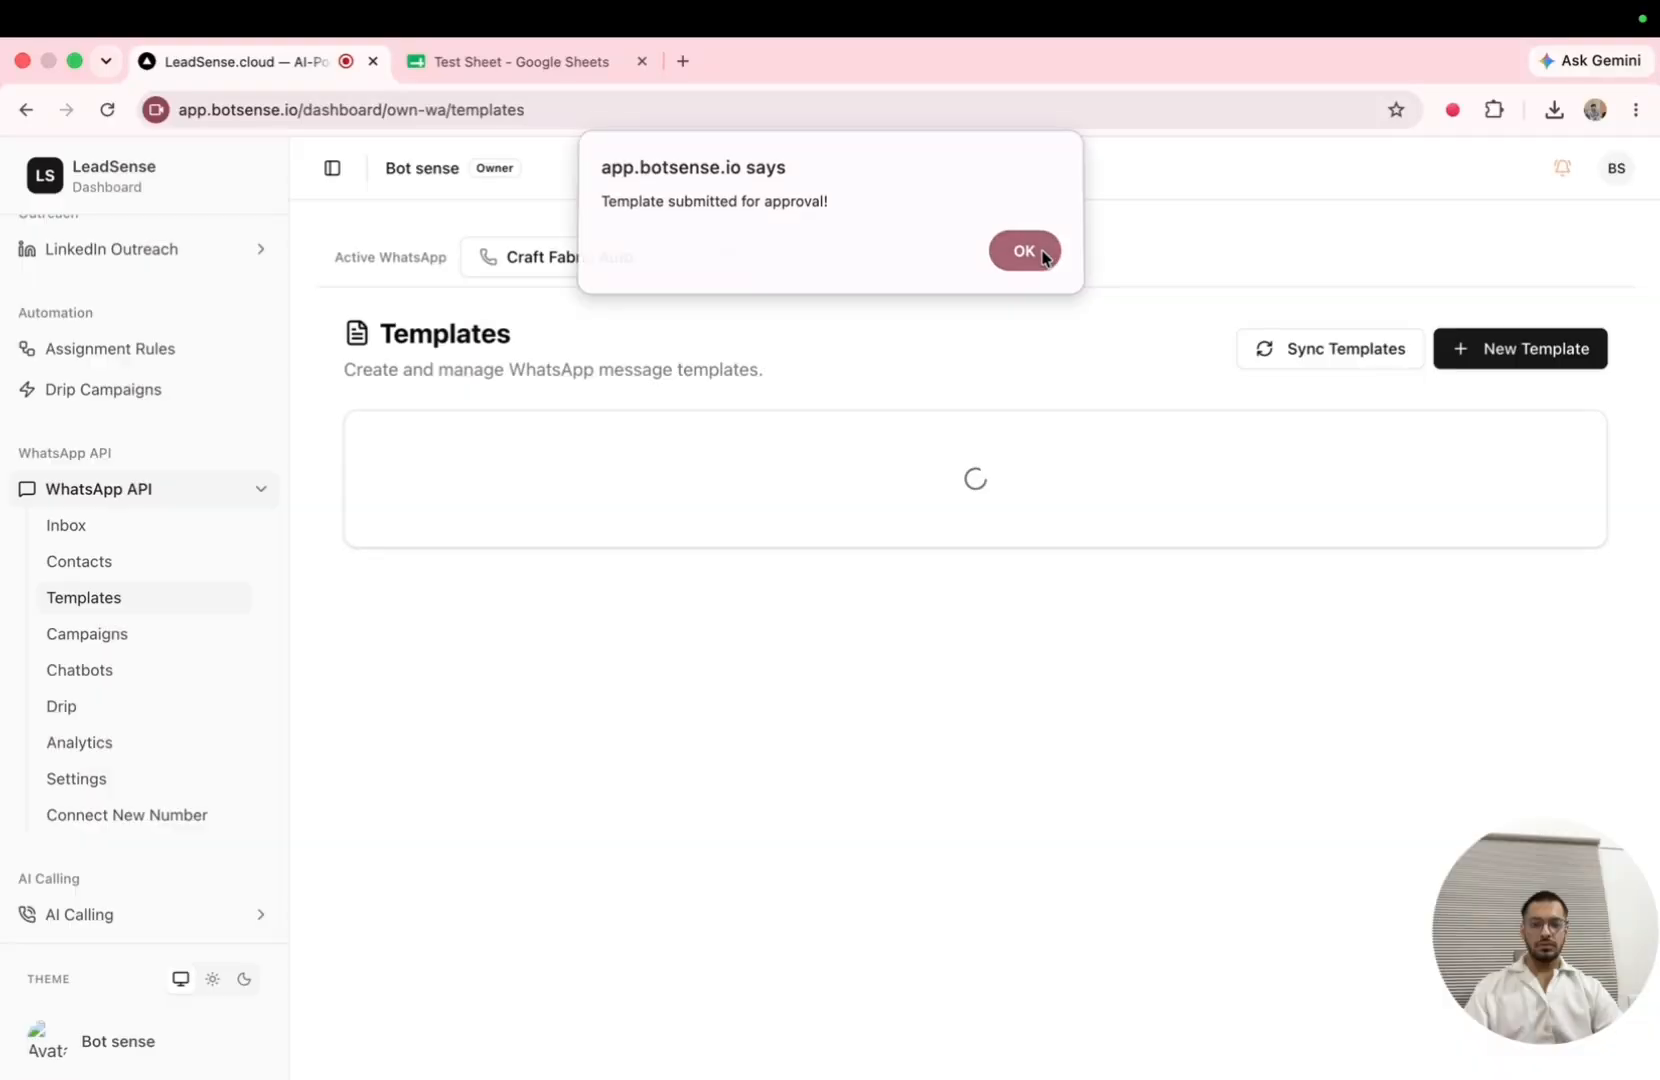
pyautogui.click(1305, 357)
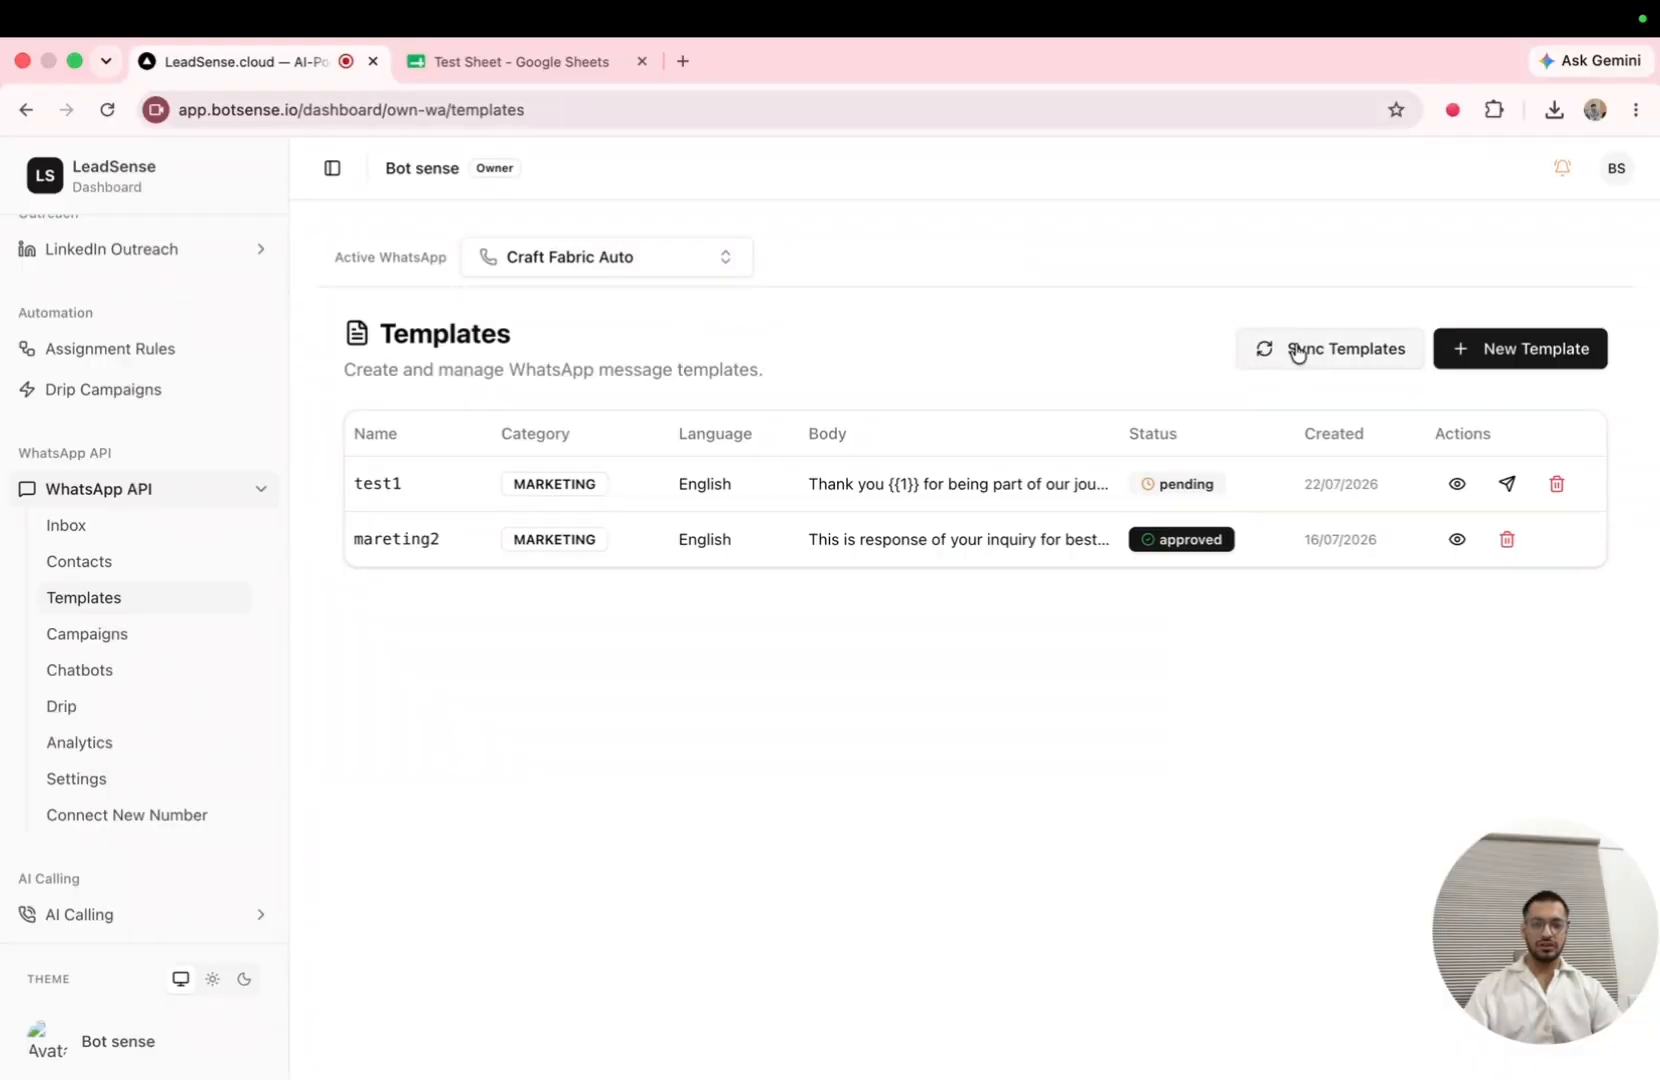
pyautogui.click(1297, 350)
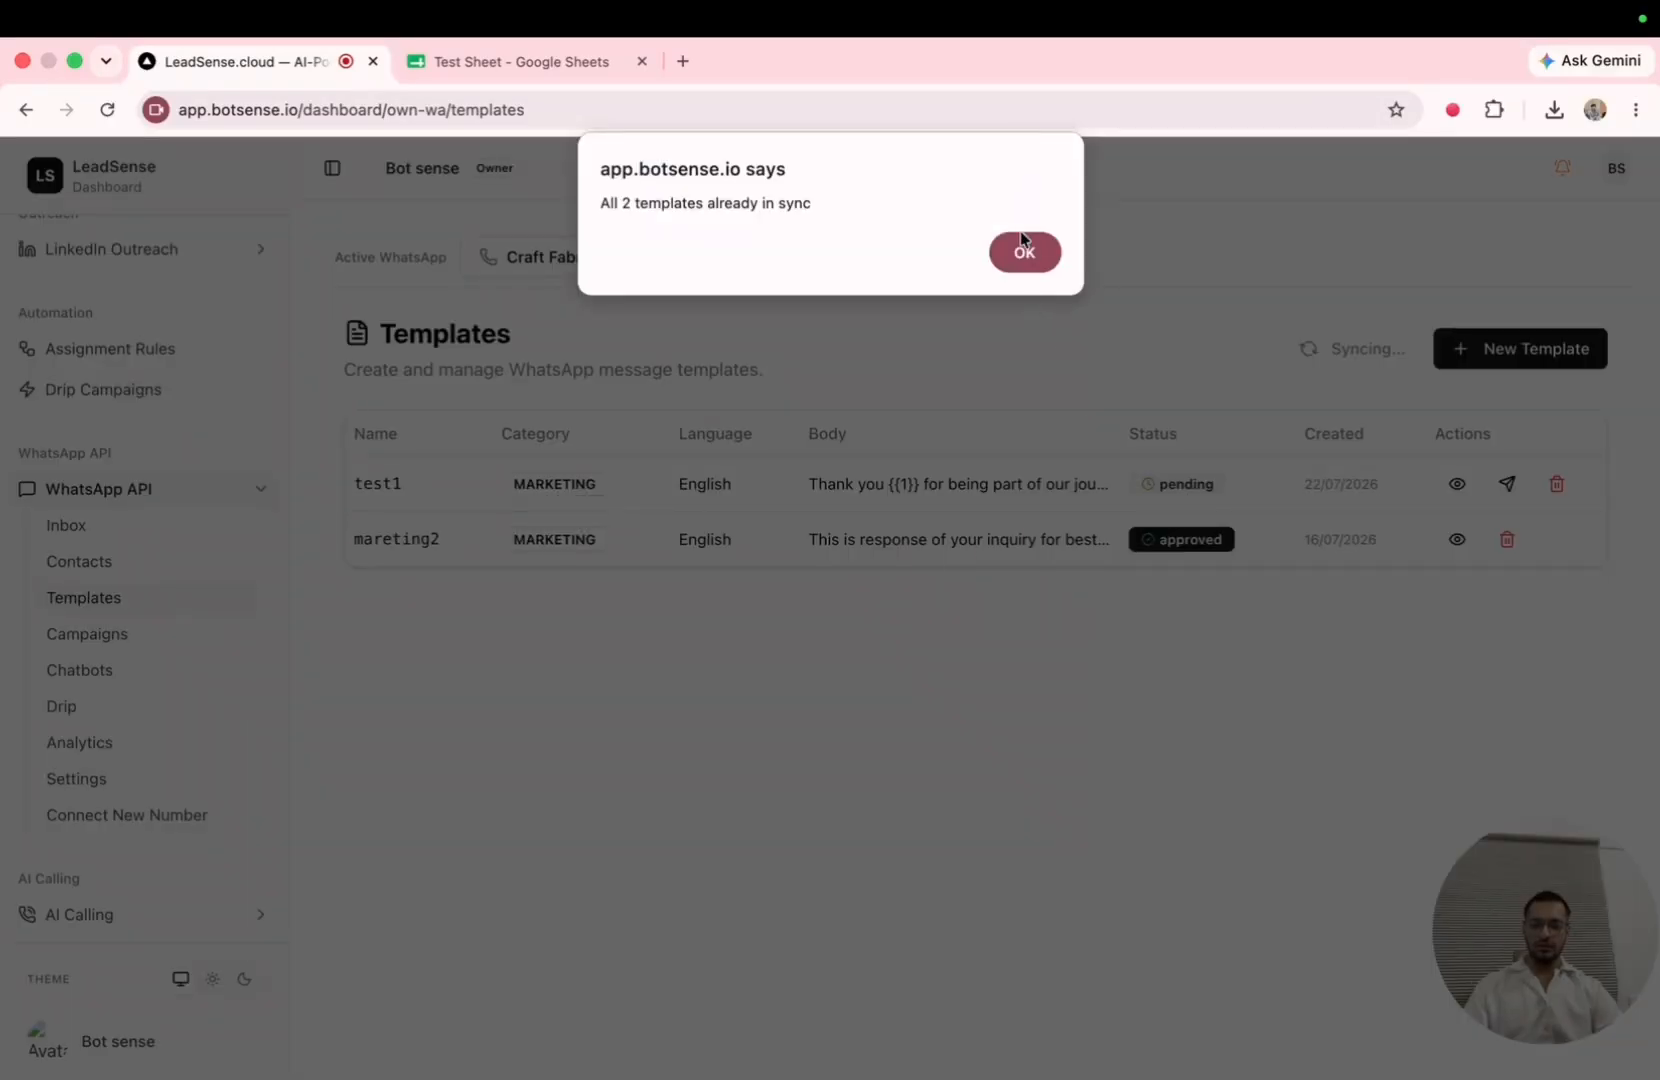
pyautogui.click(1017, 252)
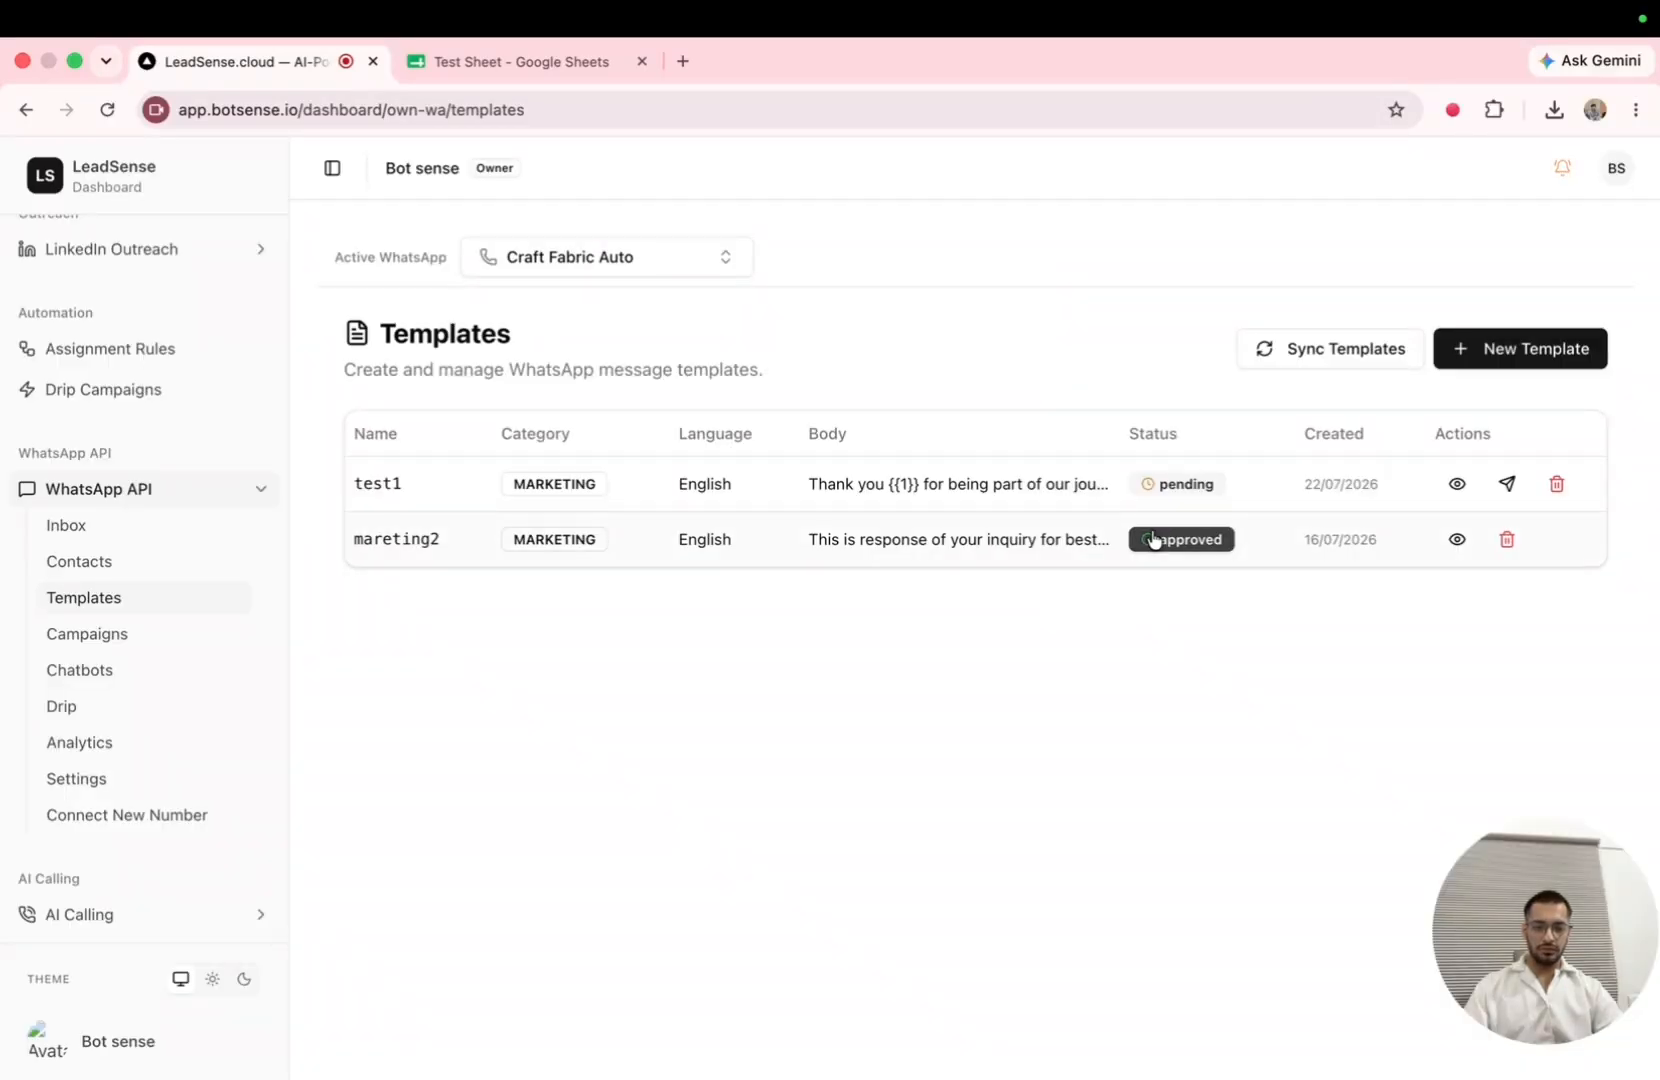